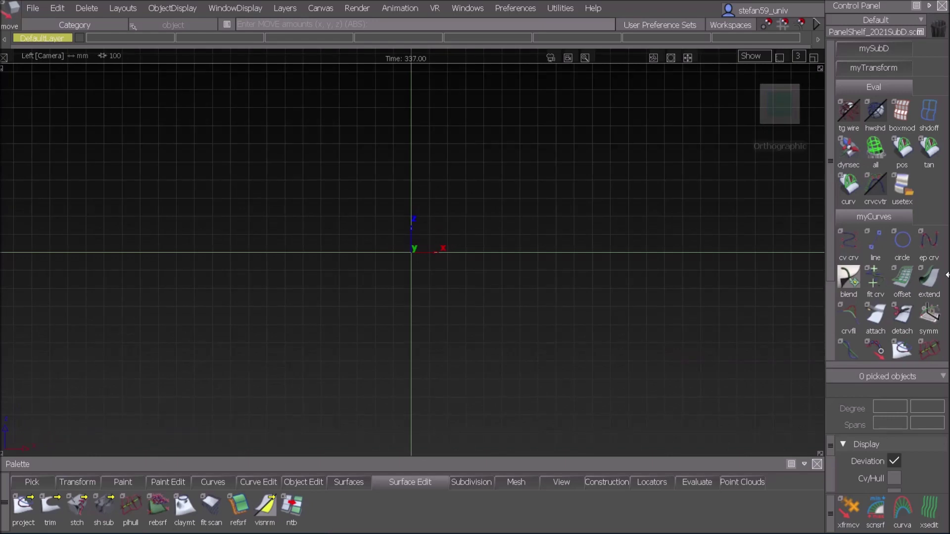
Step: Bring the Mies_van_der_Roh... image from the desktop into the Left view as a reference image plane
left_click_drag(945, 278, 848, 276)
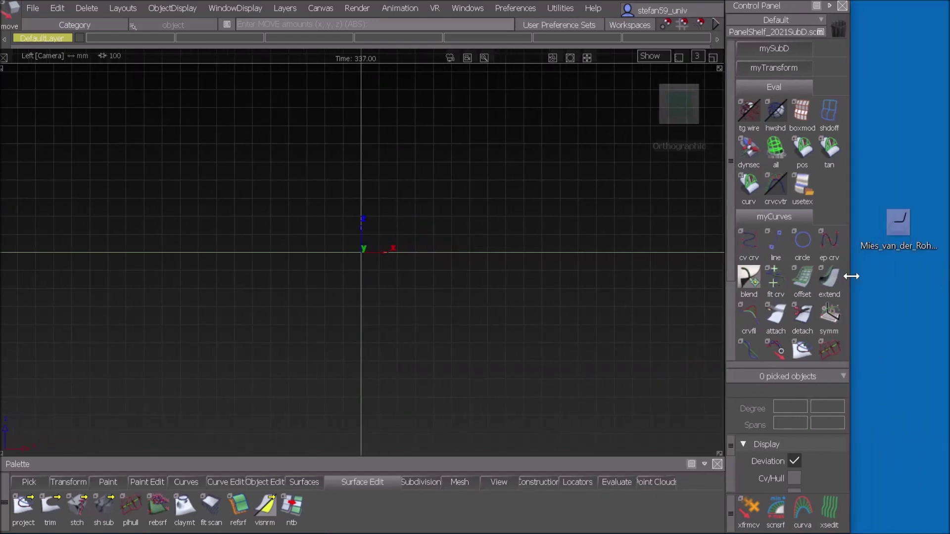
left_click_drag(857, 244, 441, 279)
right_click_drag(500, 216, 341, 279, "alt+shift")
left_click_drag(342, 280, 457, 323, "alt+shift")
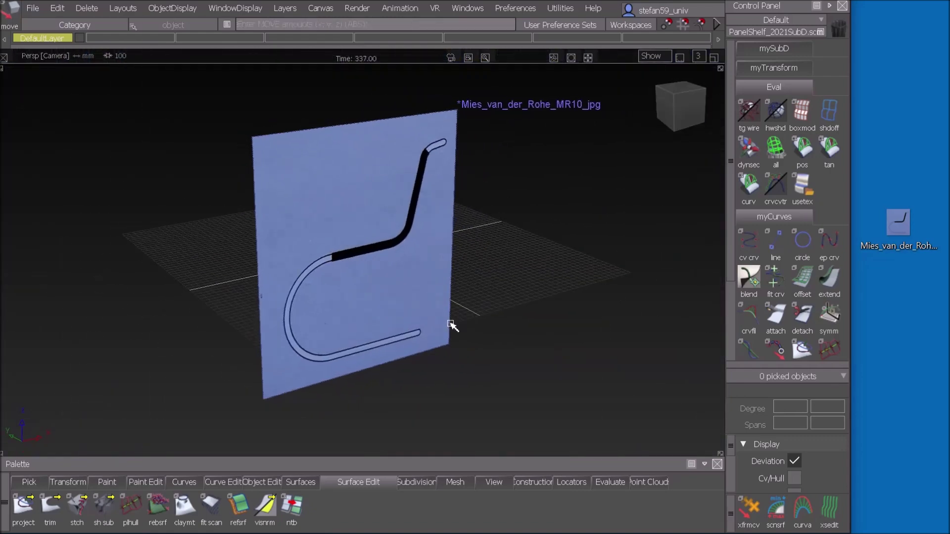
Step: Pick the reference image plane and scale it uniformly in the Left view
left_click_drag(465, 264, 464, 292, "ctrl+shift")
left_click(434, 275)
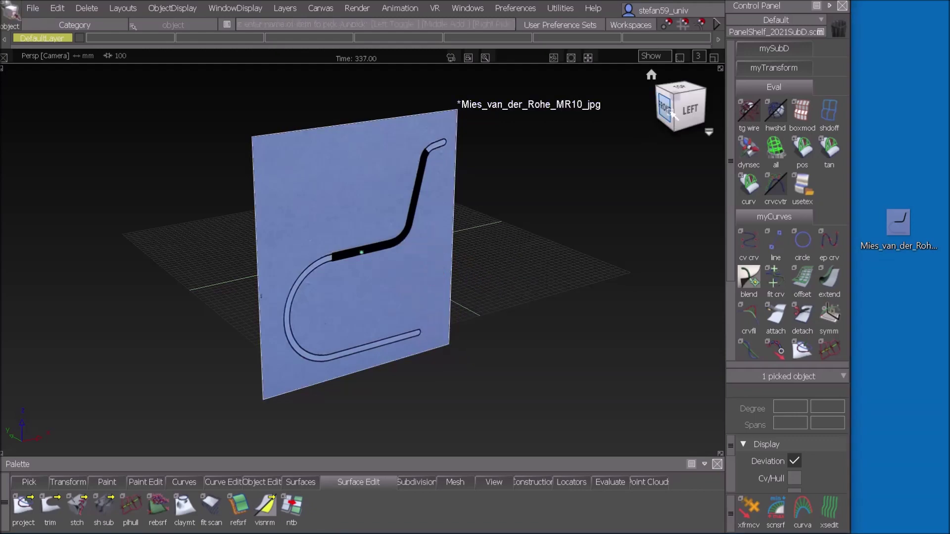
left_click(691, 113)
middle_click_drag(538, 293, 586, 287, "ctrl+shift")
left_click_drag(587, 207, 259, 453)
left_click_drag(544, 232, 447, 285)
right_click_drag(431, 327, 524, 221, "alt+shift")
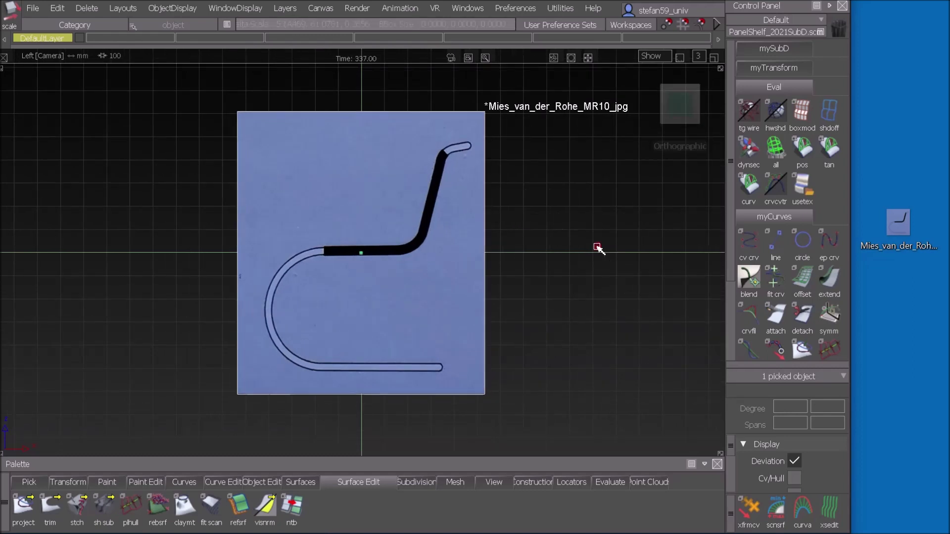
left_click_drag(598, 254, 263, 421)
Step: Move the image plane vertically until the chair's base tube rests on the horizontal ground line
right_click_drag(456, 291, 464, 324, "ctrl+shift")
right_click_drag(465, 324, 471, 253)
left_click_drag(472, 253, 480, 233)
middle_click_drag(511, 214, 502, 293, "alt+shift")
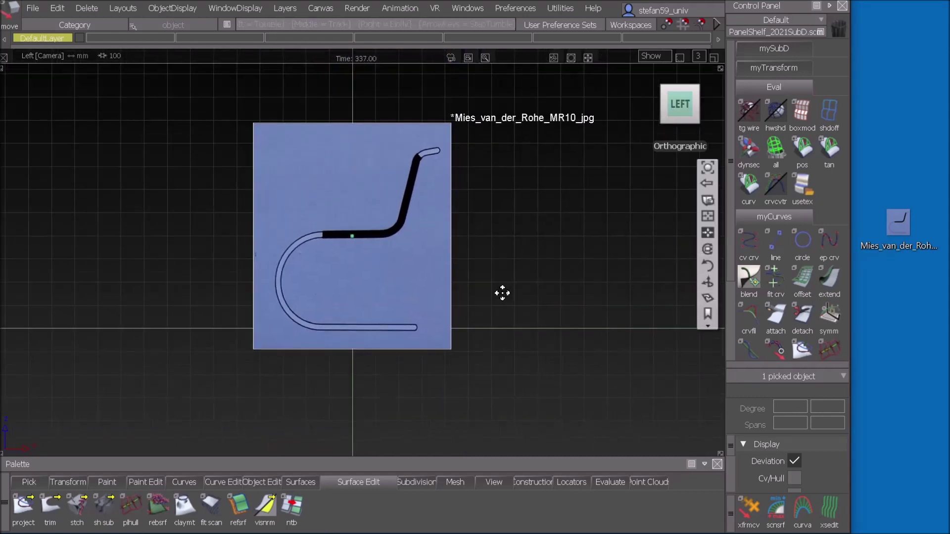
right_click_drag(502, 294, 510, 294, "alt+shift")
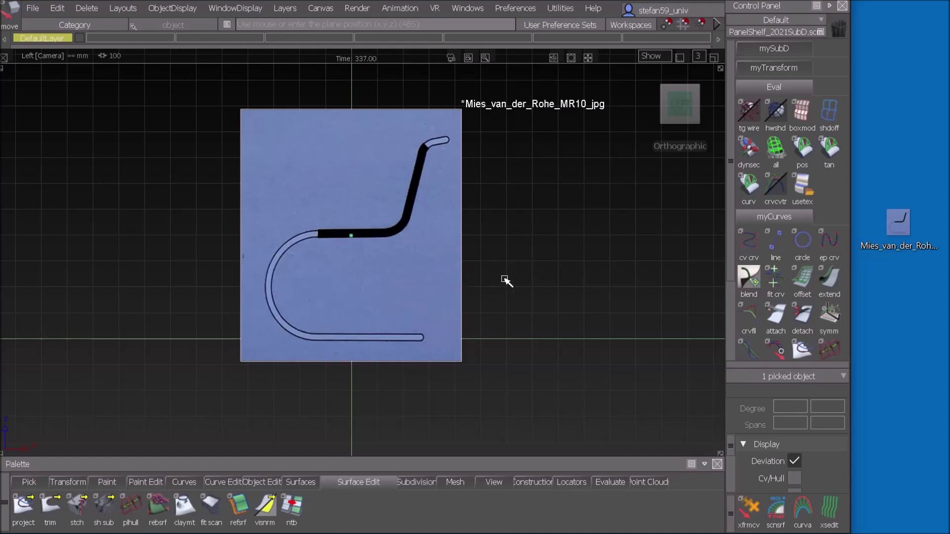
right_click_drag(505, 280, 530, 320, "ctrl+shift")
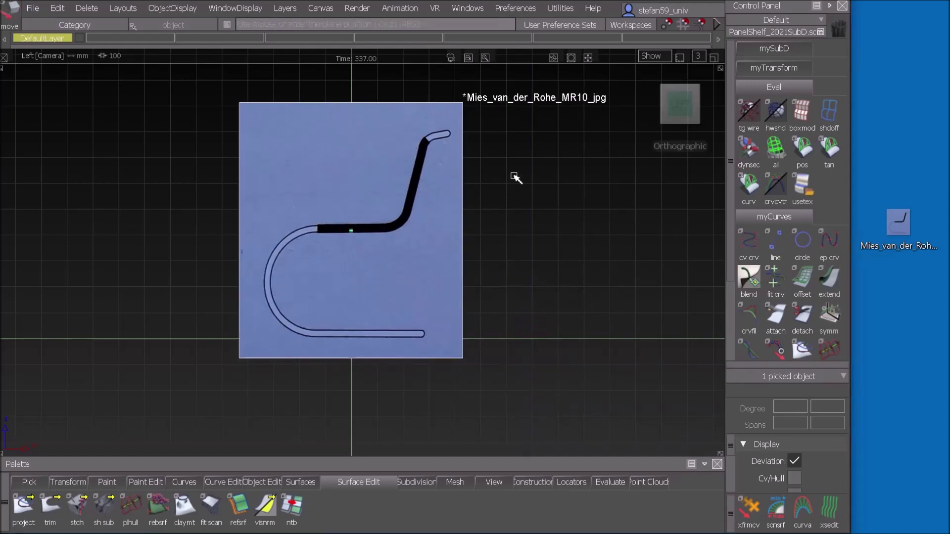
Step: Set the transparency of the Mies_van_der_Rohe_MR10 canvas layer to 0.40 and close the Canvas Layer Editor
left_click(469, 8)
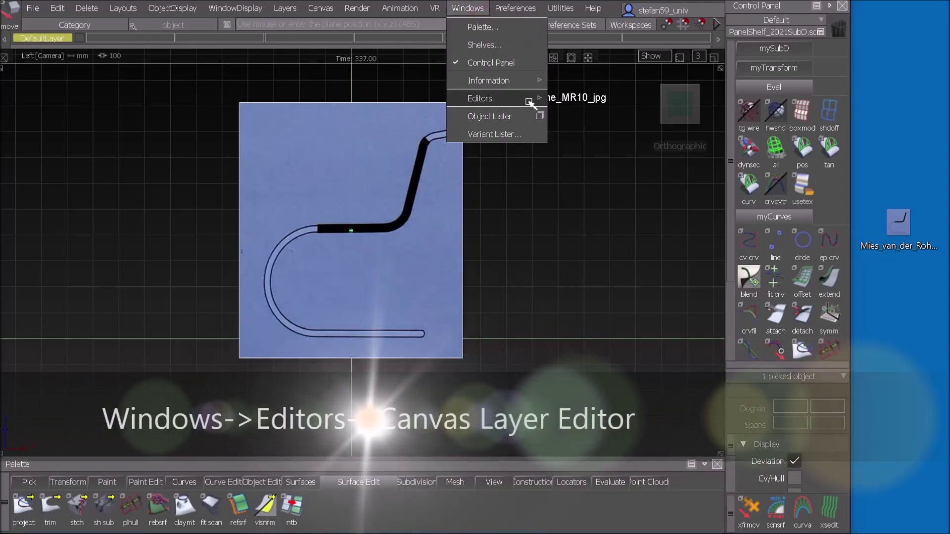
mouse_move(536, 101)
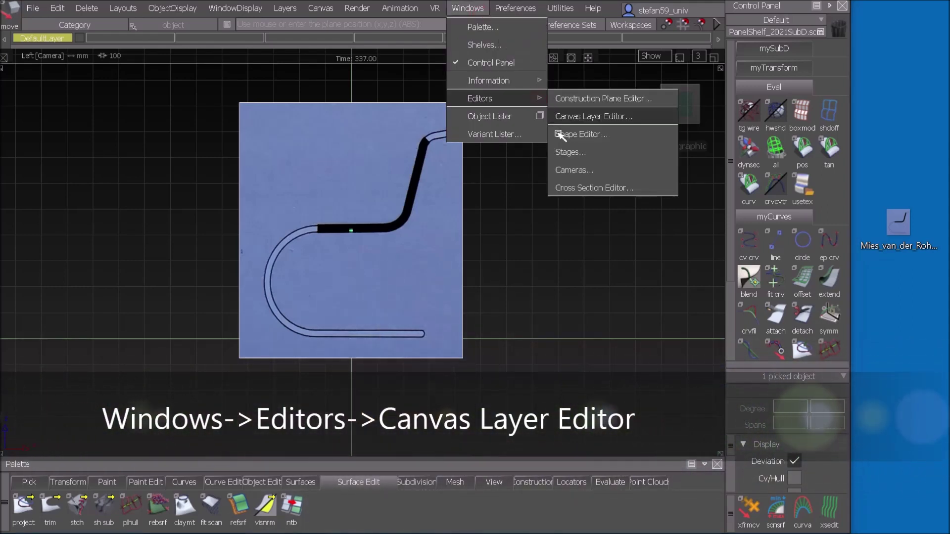
left_click(589, 116)
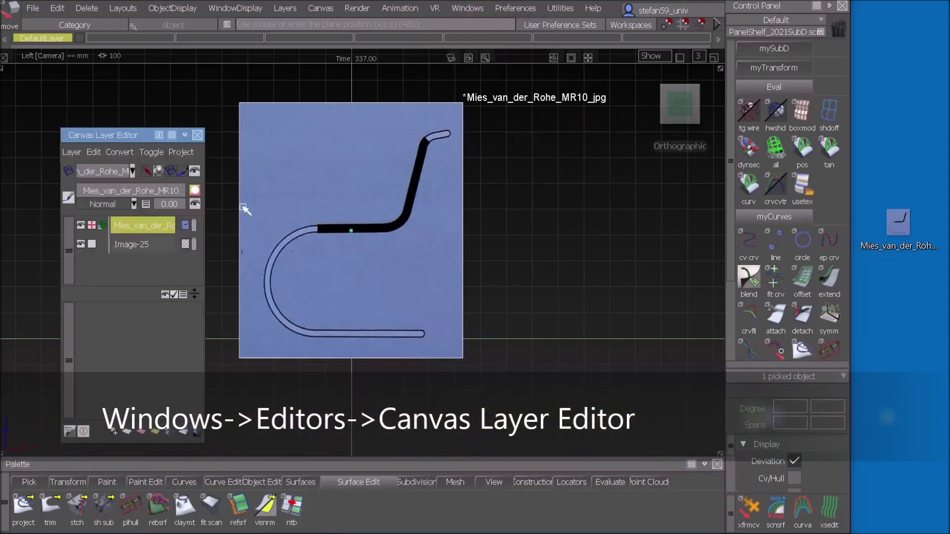
left_click_drag(195, 231, 198, 229)
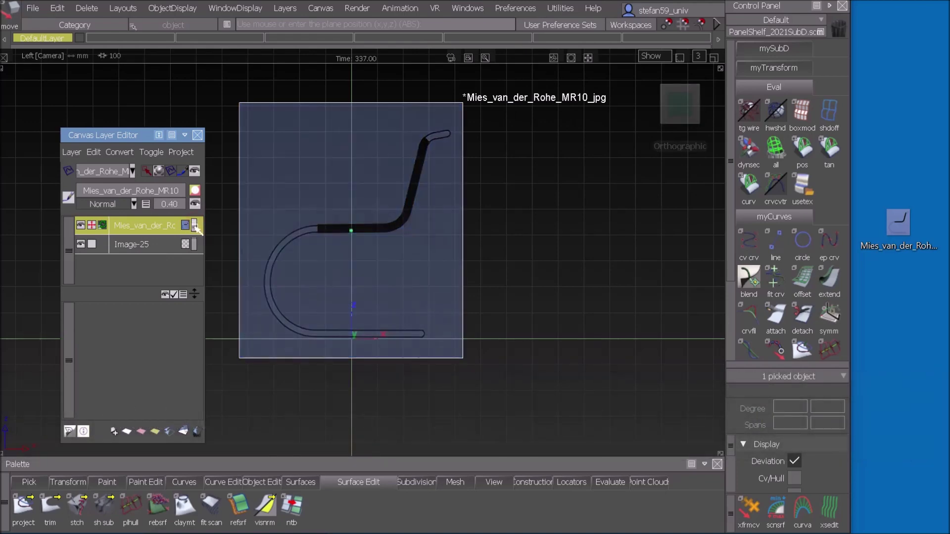
left_click(198, 136)
Step: Create a new layer for the chair curves
right_click_drag(520, 332, 525, 324, "alt+shift")
middle_click_drag(532, 292, 538, 319, "alt+shift")
right_click_drag(539, 320, 548, 305, "alt+shift")
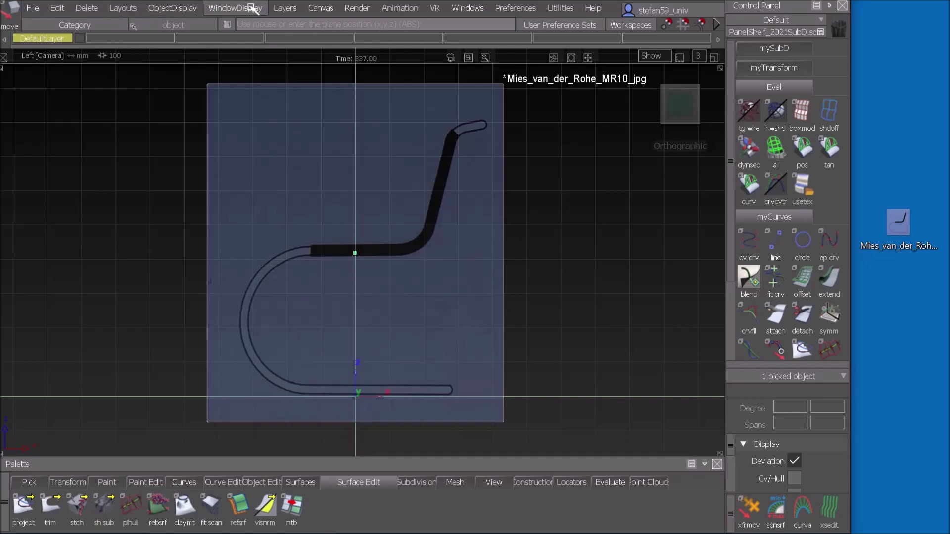
left_click(284, 8)
left_click(285, 27)
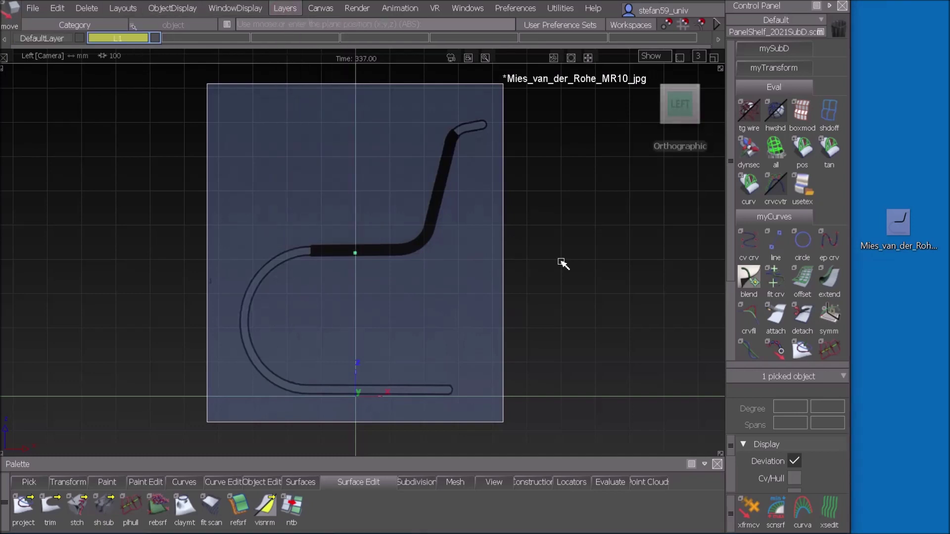
Step: Place a circle at the centre of the frame's large bend and scale it to follow the tube's centreline
left_click(802, 242)
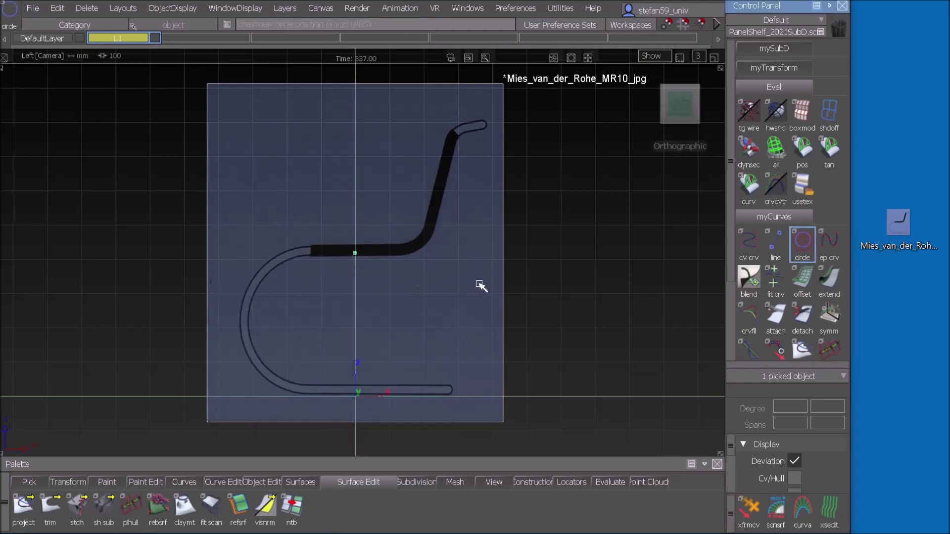
left_click(315, 320)
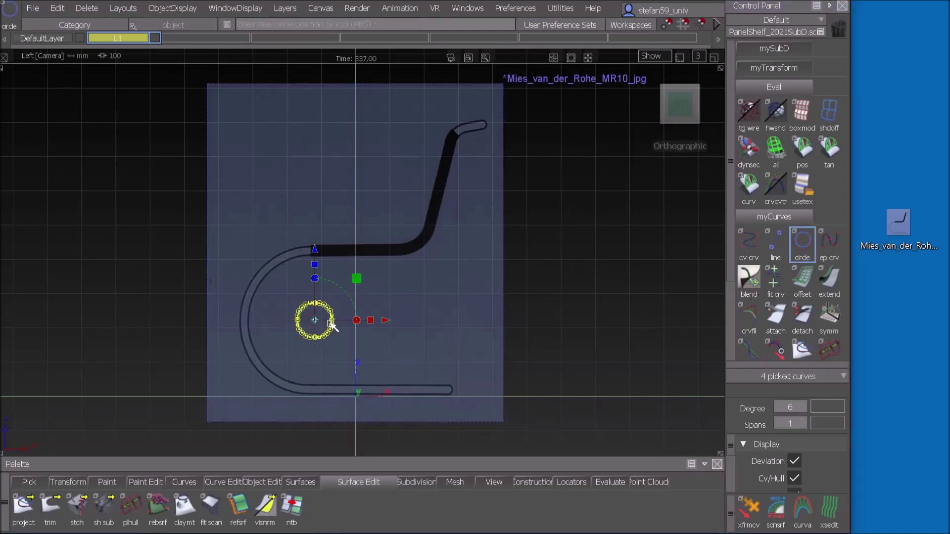
left_click(354, 278)
left_click(370, 320)
left_click_drag(314, 320, 383, 310)
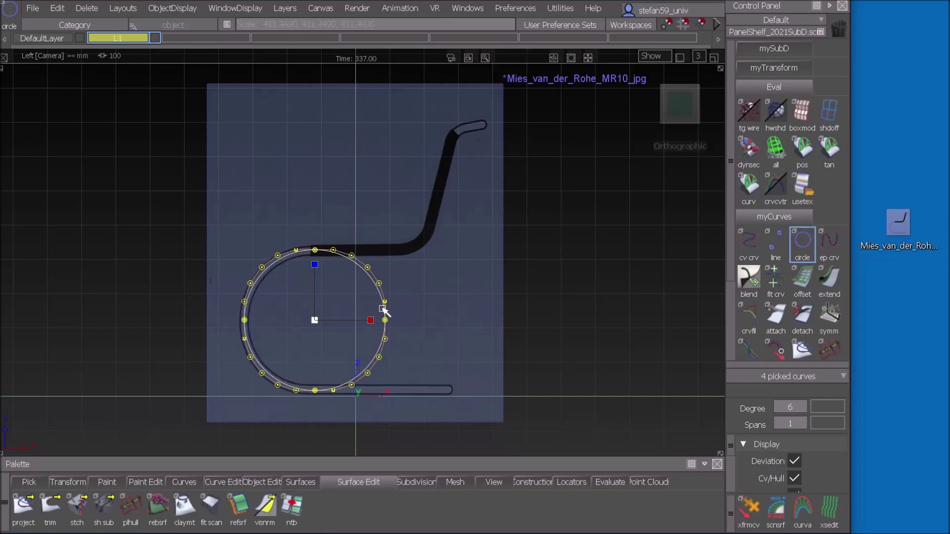
Step: Delete the two arcs forming the circle's right half and set the new layer's colour to light green
left_click_drag(423, 345, 505, 295, "ctrl+shift")
left_click_drag(367, 298, 410, 361)
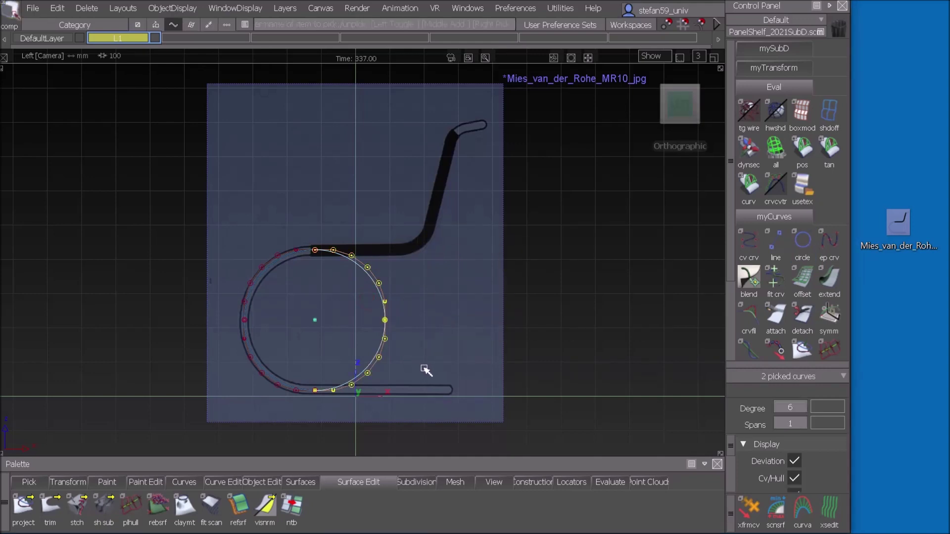
key("Delete")
left_click(686, 429)
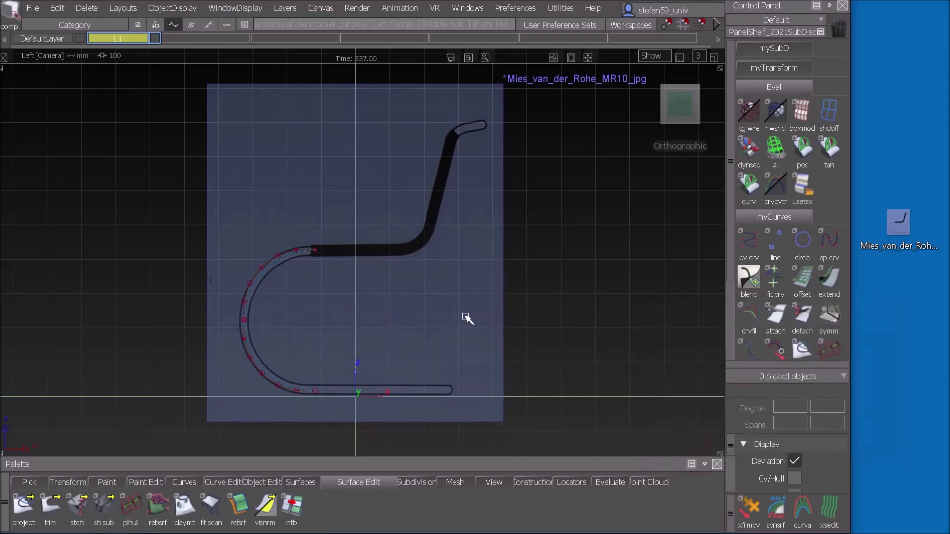
left_click(154, 39)
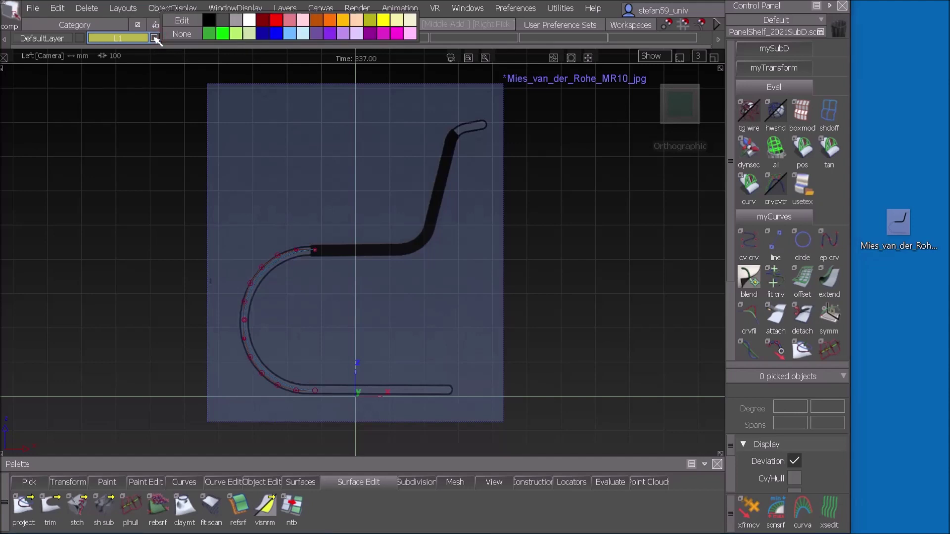
left_click(237, 34)
Step: Draw horizontal lines from the arc's lower end along the base tube and from its upper end along the seat
right_click_drag(424, 378, 456, 343, "alt+shift")
middle_click_drag(455, 343, 453, 218, "alt+shift")
left_click_drag(447, 270, 433, 201, "ctrl+shift")
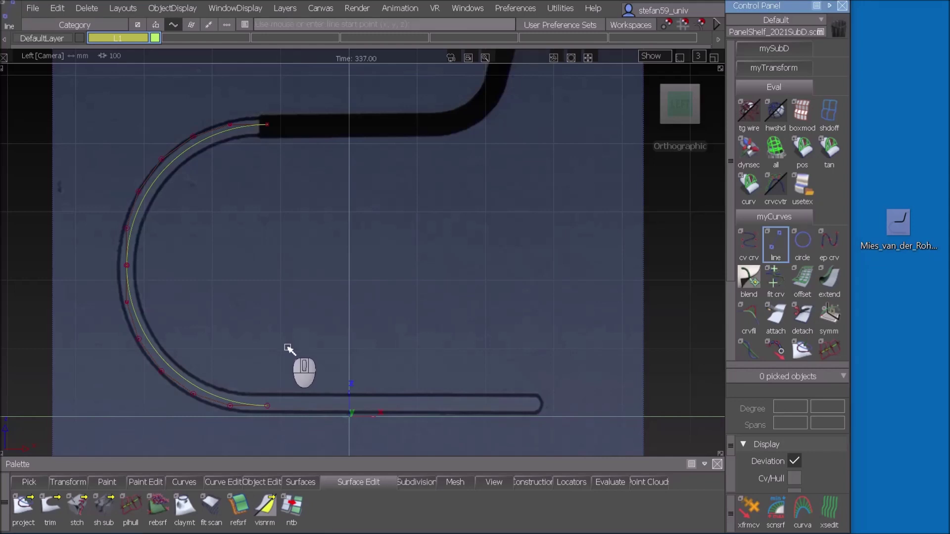
left_click(267, 405, "ctrl+alt")
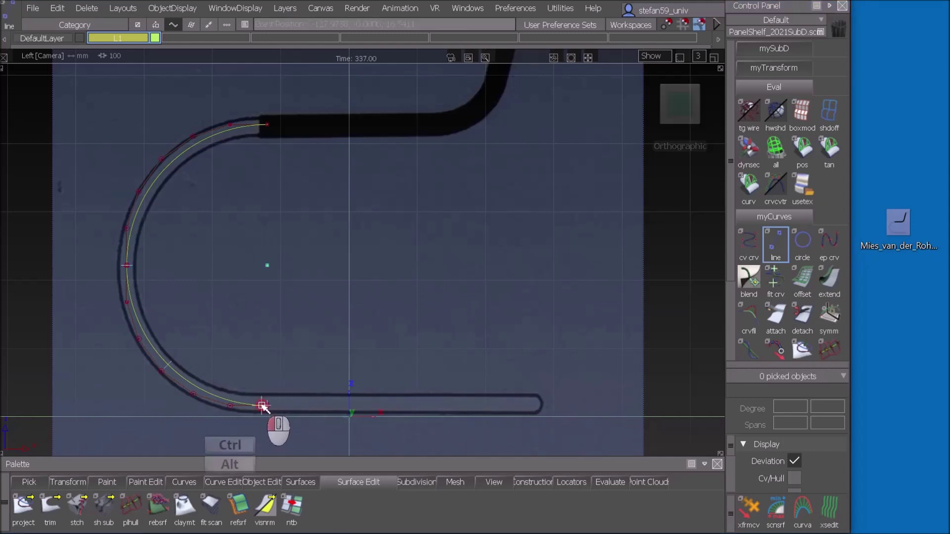
left_click(528, 405)
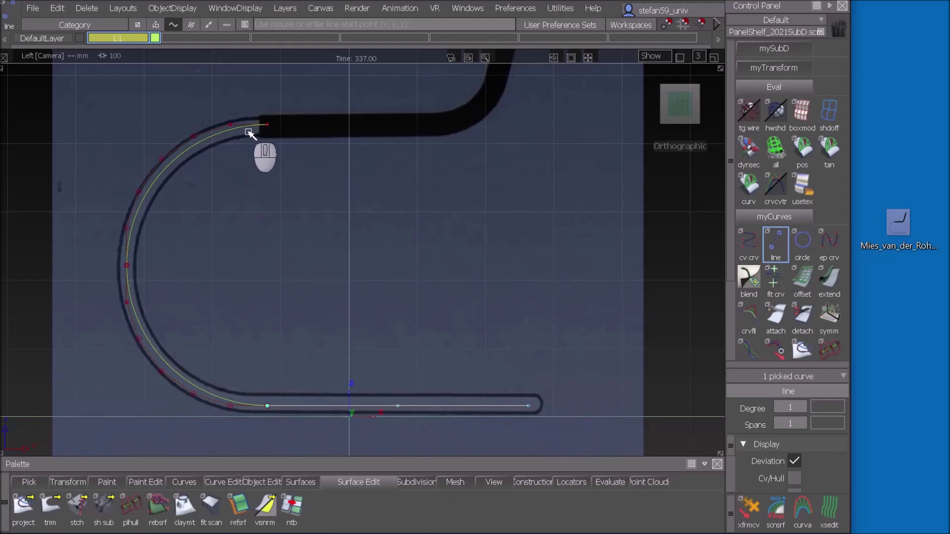
left_click(253, 124, "ctrl+alt")
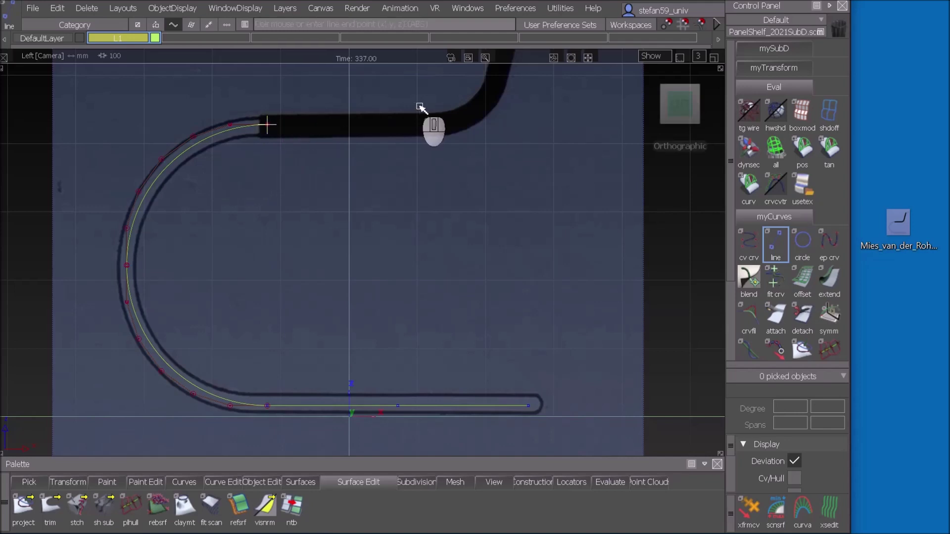
left_click(423, 125)
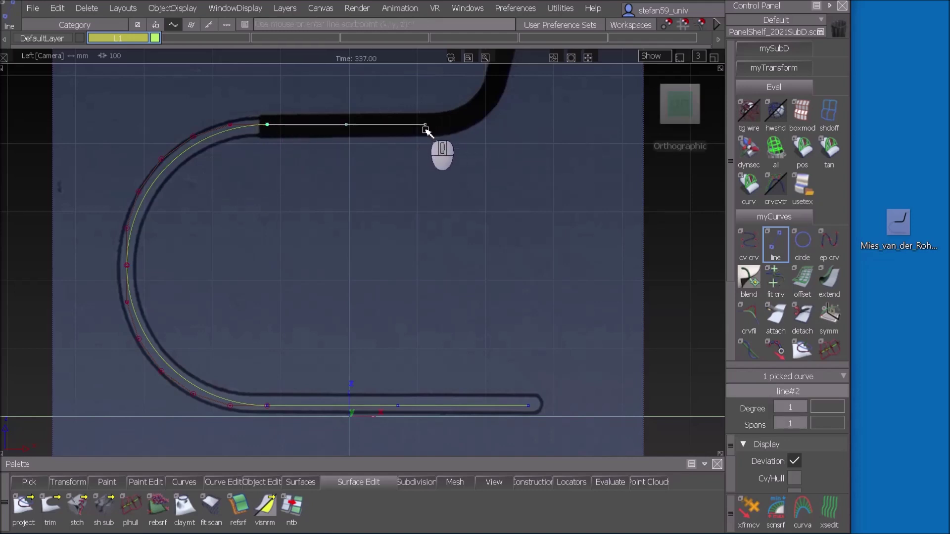
Step: Draw a line about 239 mm long along the backrest tube and a short line in the tube's upper end piece
middle_click_drag(495, 146, 410, 399, "alt+shift")
left_click(369, 339)
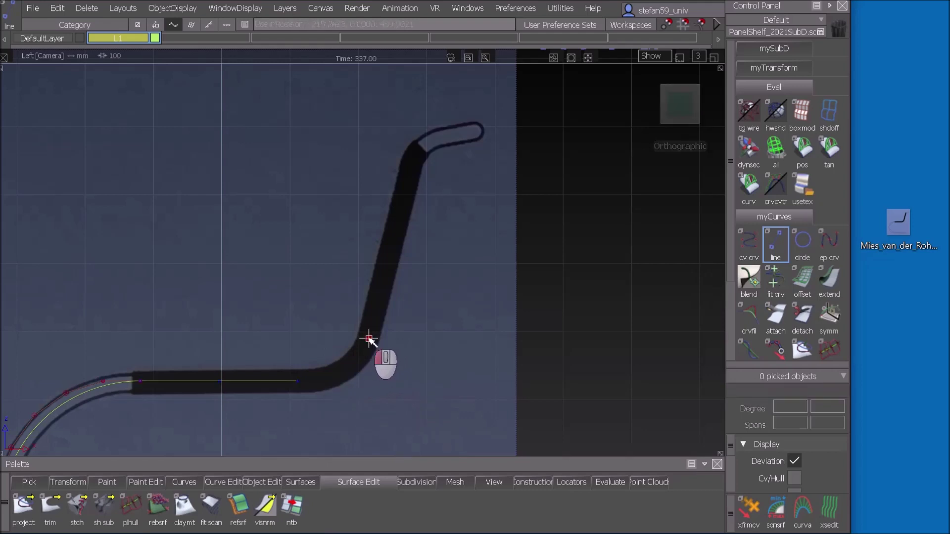
left_click(409, 181)
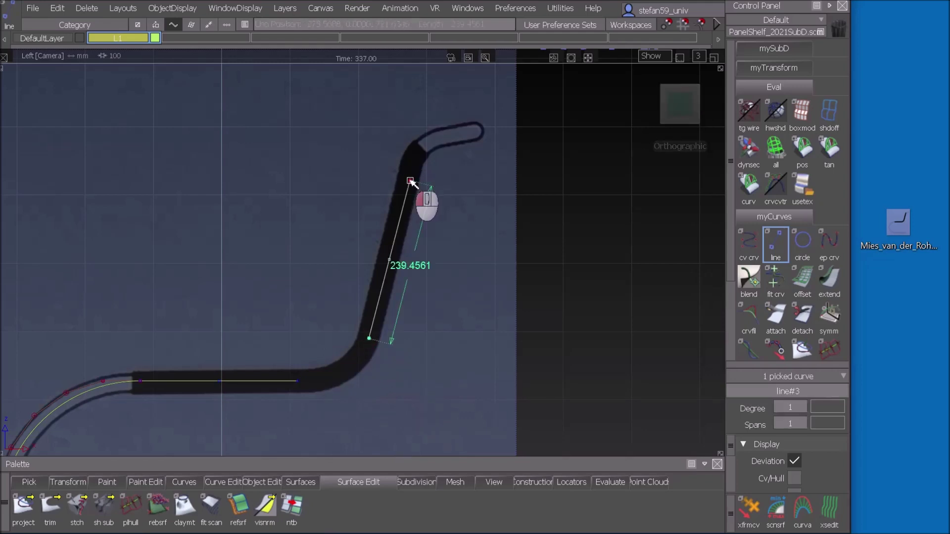
left_click(452, 137)
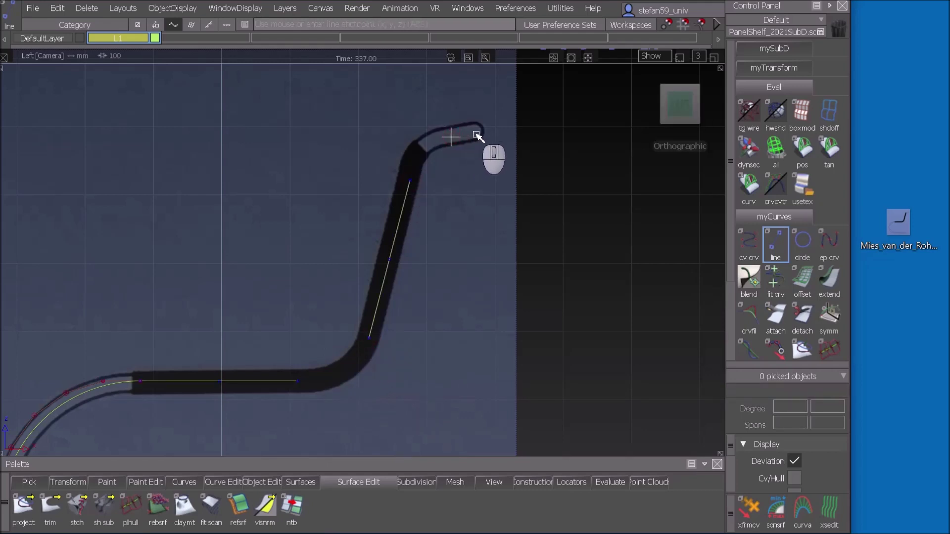
left_click(476, 133)
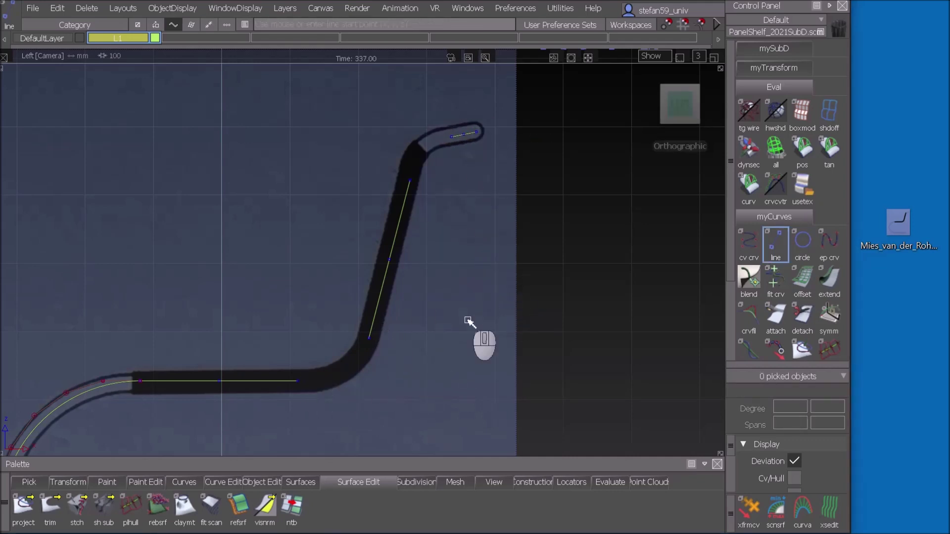
Step: Create a blend curve joining the end of the seat line to the lower end of the backrest line
left_click(748, 277)
left_click_drag(702, 168, 566, 170)
left_click(562, 223)
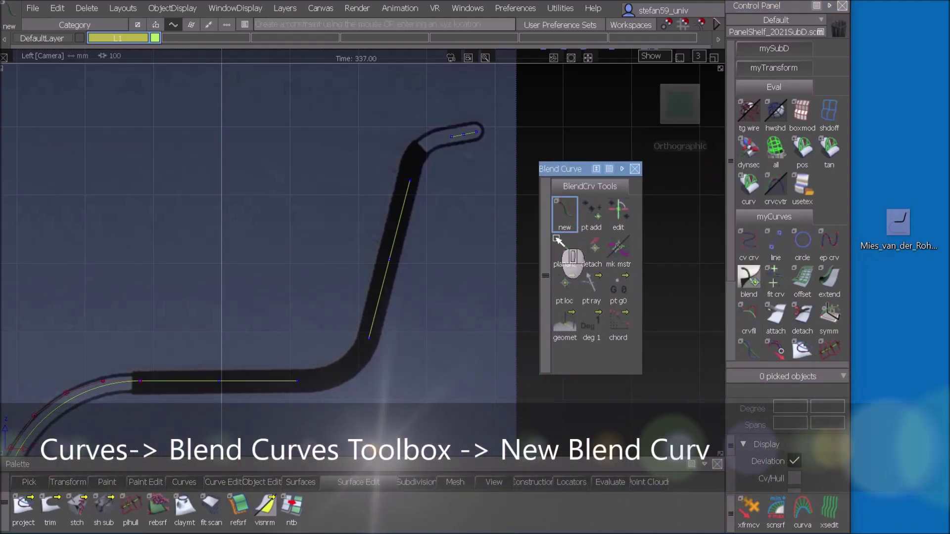
left_click(289, 379)
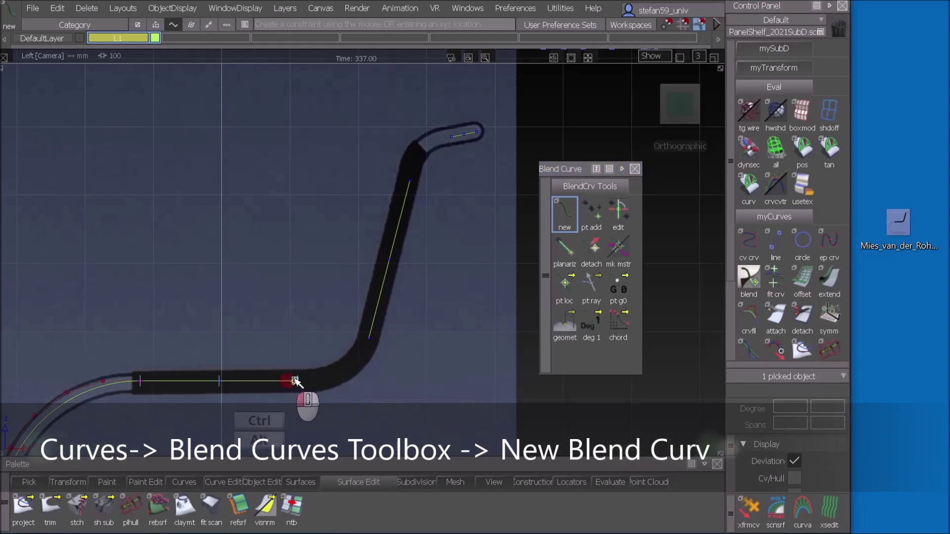
left_click(368, 338, "ctrl+alt")
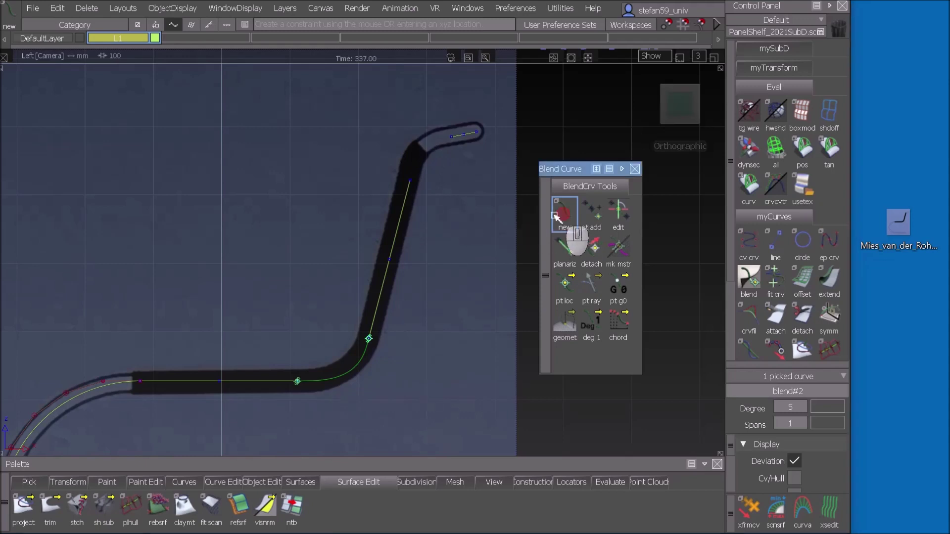
Step: Create a blend curve joining the backrest line's upper end to the short top line, and inspect the profile in perspective
left_click(408, 192)
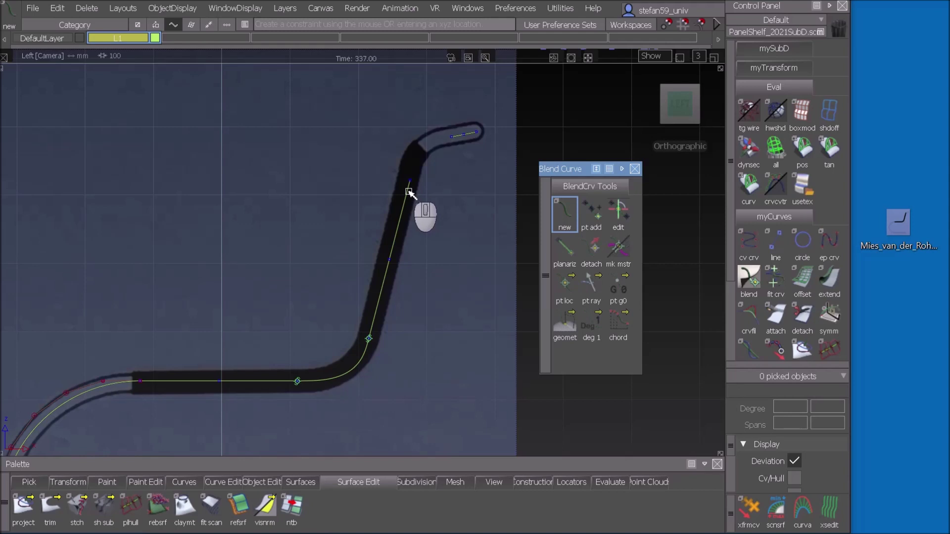
left_click(409, 181, "ctrl+alt")
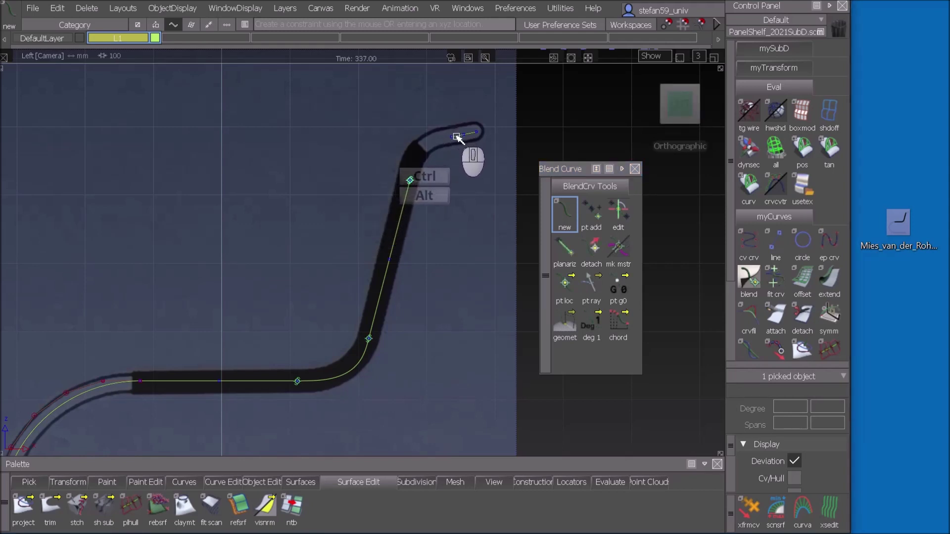
left_click(456, 137, "ctrl+alt")
left_click(467, 300)
middle_click_drag(460, 186, 474, 75, "alt+shift")
right_click_drag(475, 75, 213, 401, "alt+shift")
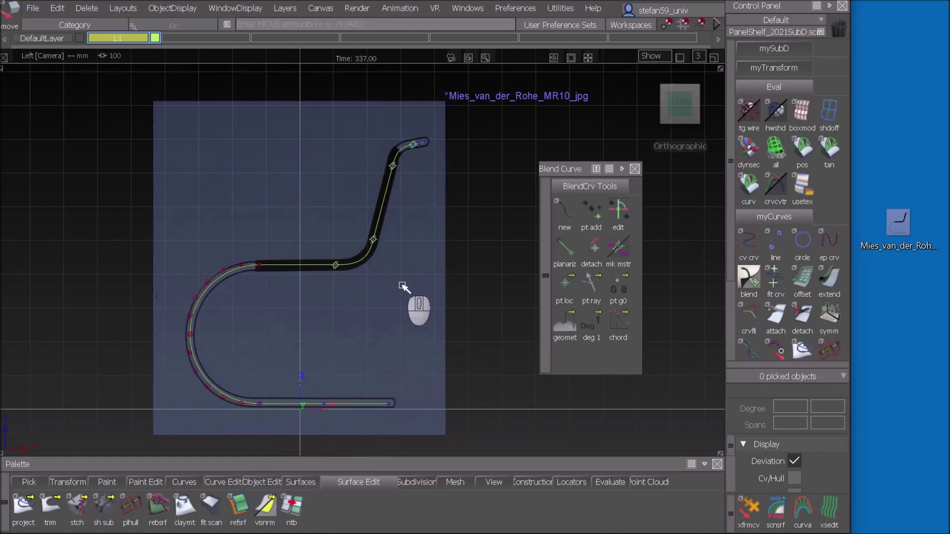
left_click_drag(278, 321, 579, 350, "alt+shift")
left_click_drag(442, 340, 377, 351, "alt+shift")
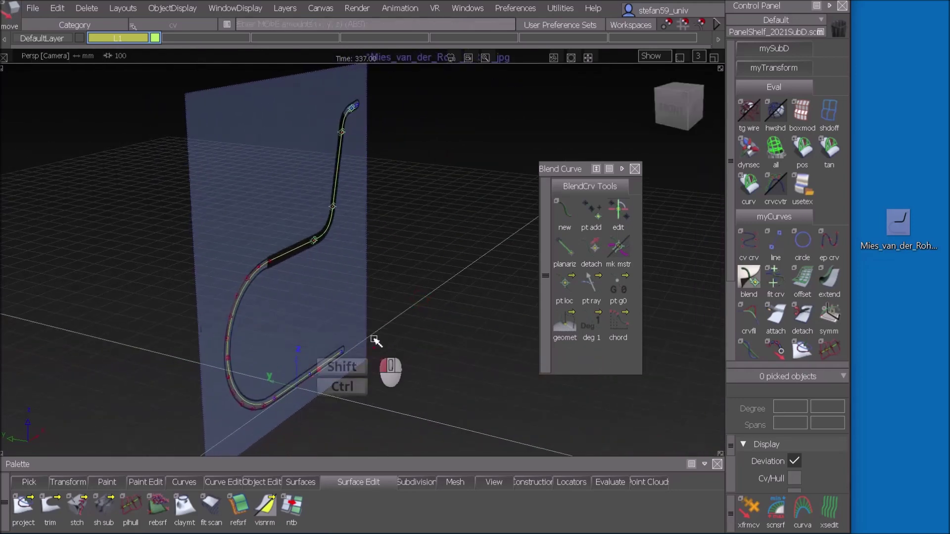
Step: Copy the eight profile curves and move the copy about 471 mm sideways from the reference image plane
left_click_drag(381, 271, 415, 284, "ctrl+shift")
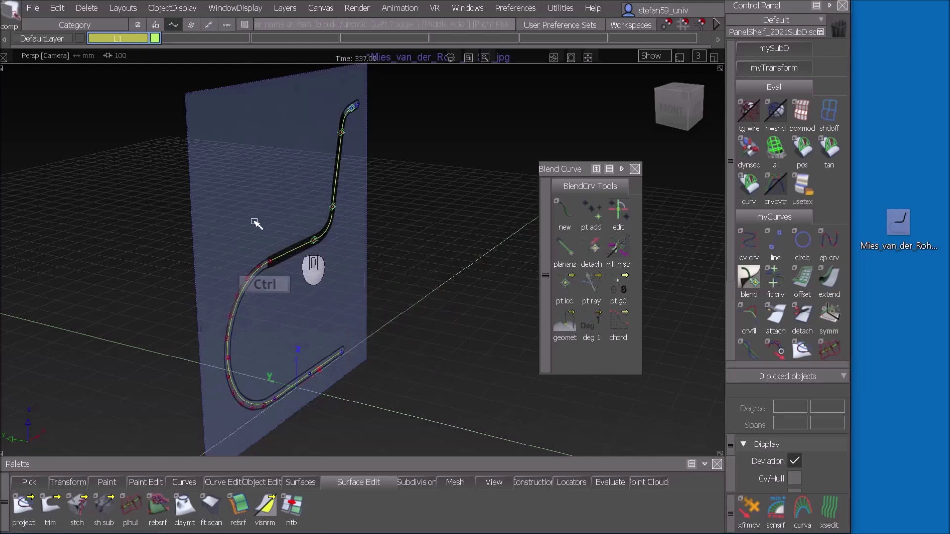
left_click_drag(229, 93, 398, 418)
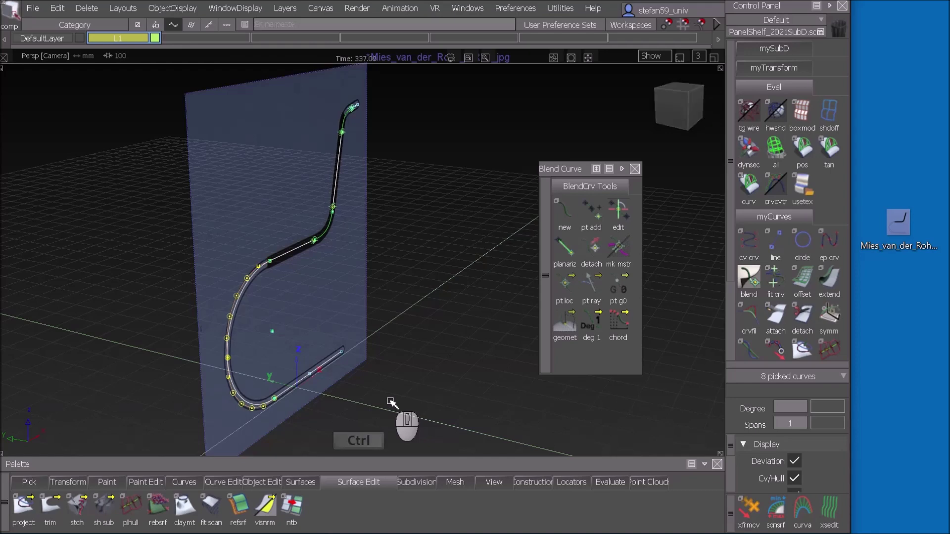
middle_click(392, 396, "ctrl+shift")
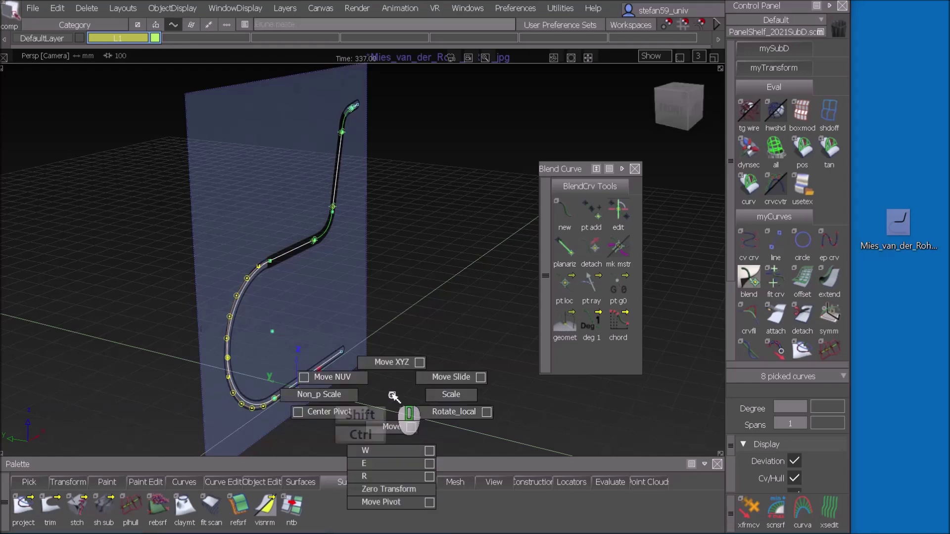
middle_click_drag(394, 395, 390, 422, "ctrl+shift")
middle_click_drag(392, 342, 592, 412)
left_click_drag(435, 371, 355, 353, "alt+shift")
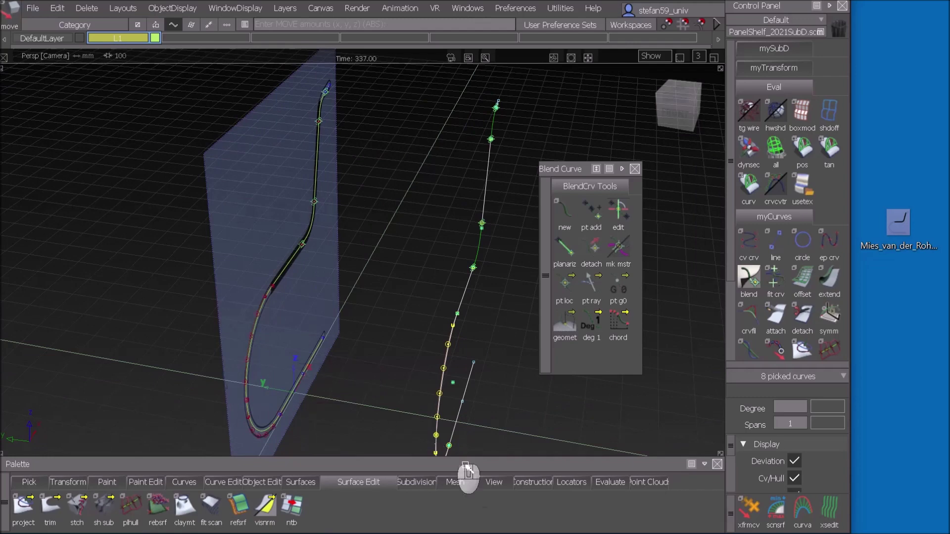
Step: Measure the distance between the two profiles at the matching points where seat line and backrest blend meet
left_click(572, 482)
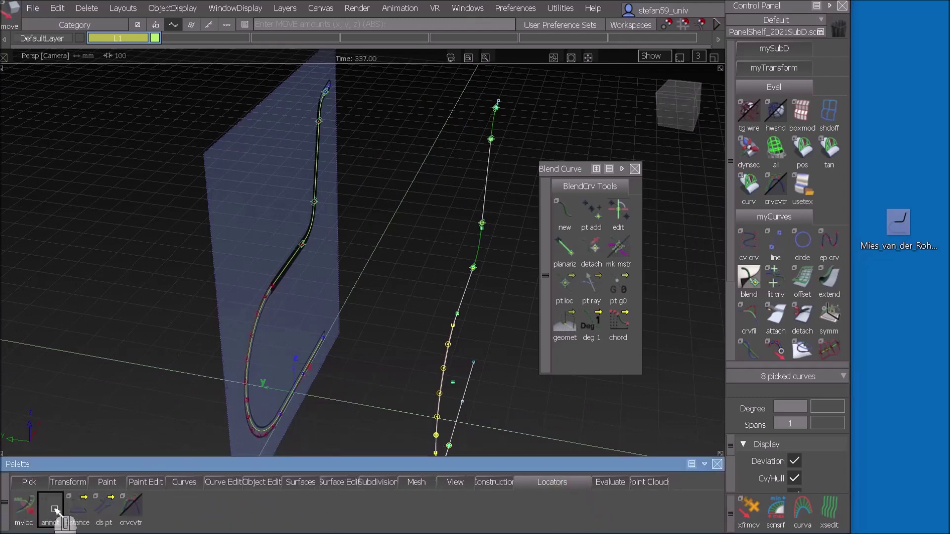
left_click(80, 525)
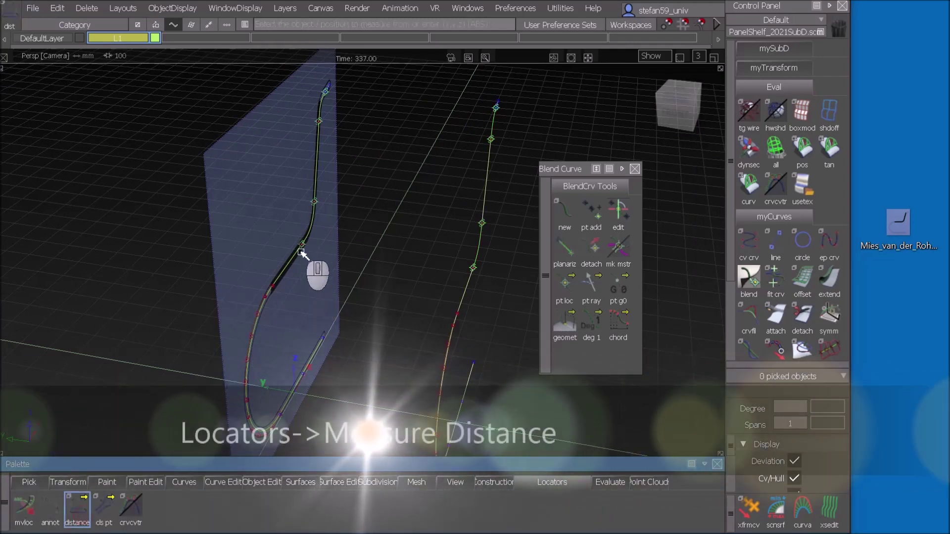
left_click(297, 255, "ctrl+alt")
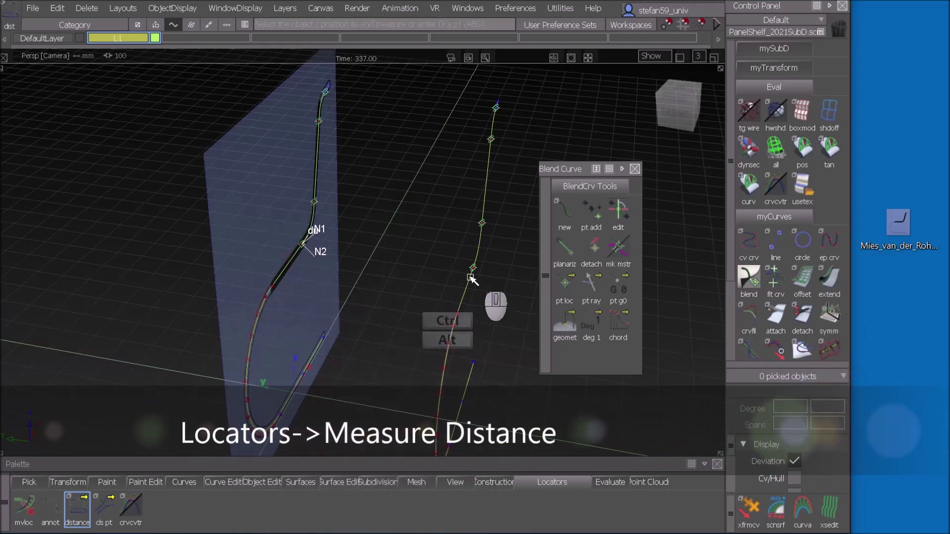
left_click(473, 268, "ctrl+alt")
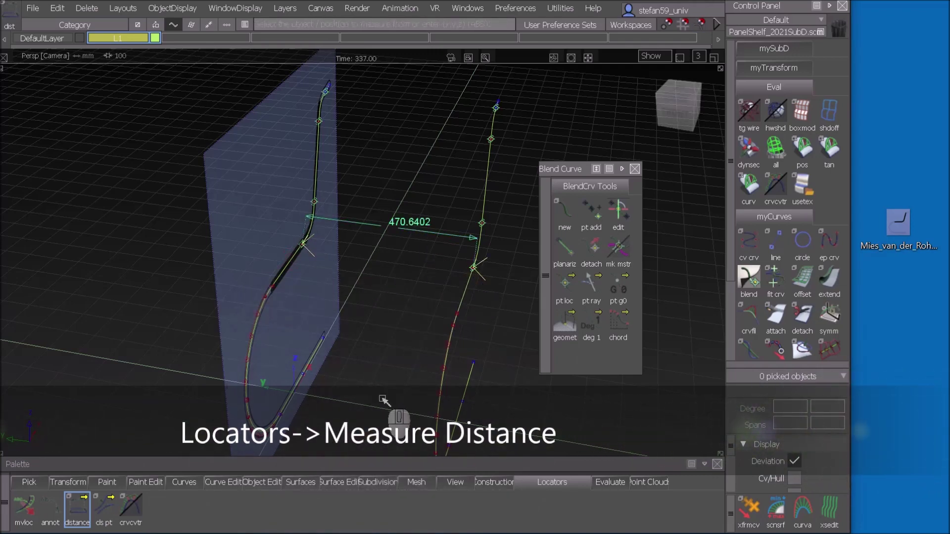
middle_click_drag(382, 399, 272, 341, "alt+shift")
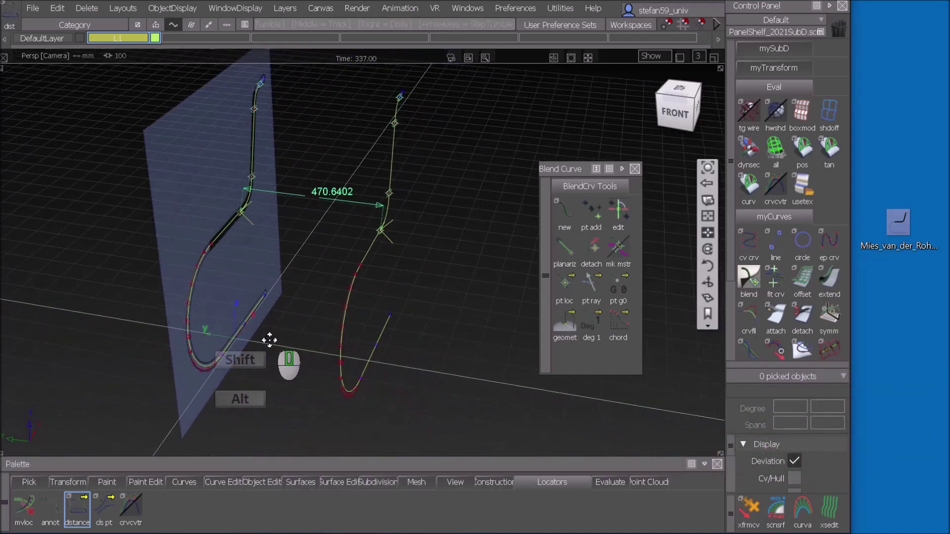
Step: Pick the copied profile's curves and move them along Y to about 552 mm from the original profile
left_click_drag(373, 254, 413, 276, "ctrl+shift")
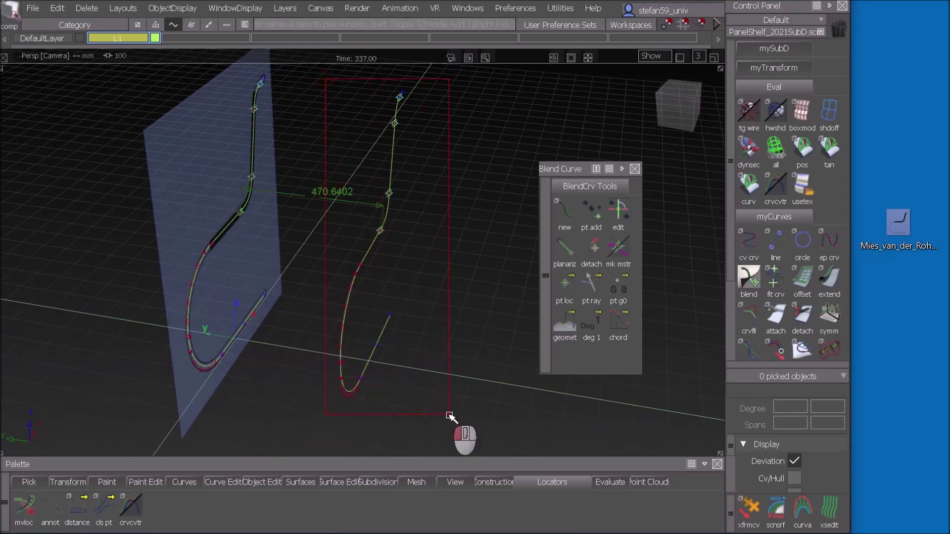
left_click_drag(449, 416, 446, 410)
middle_click_drag(446, 409, 506, 414, "ctrl")
left_click_drag(319, 334, 381, 291, "alt+shift")
middle_click_drag(394, 292, 370, 279)
middle_click_drag(361, 280, 352, 280)
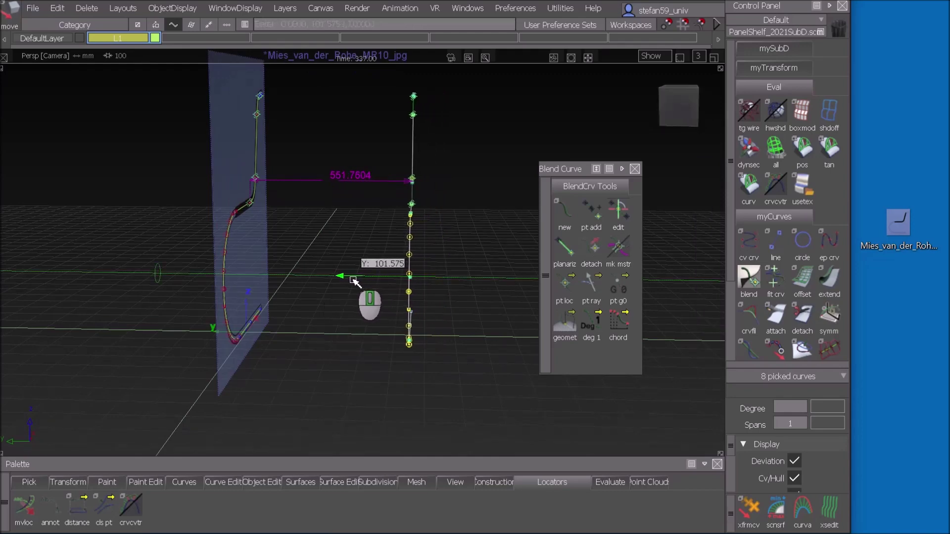
left_click_drag(398, 339, 322, 379, "alt+shift")
left_click_drag(327, 297, 383, 104, "ctrl+shift")
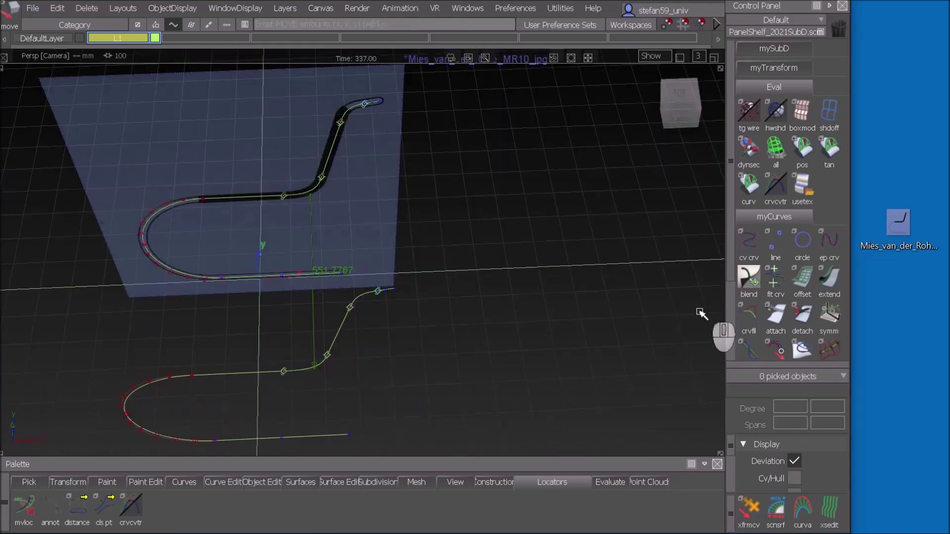
Step: Draw a line joining the upper ends of the two profiles, snapped to their end points
left_click(775, 241)
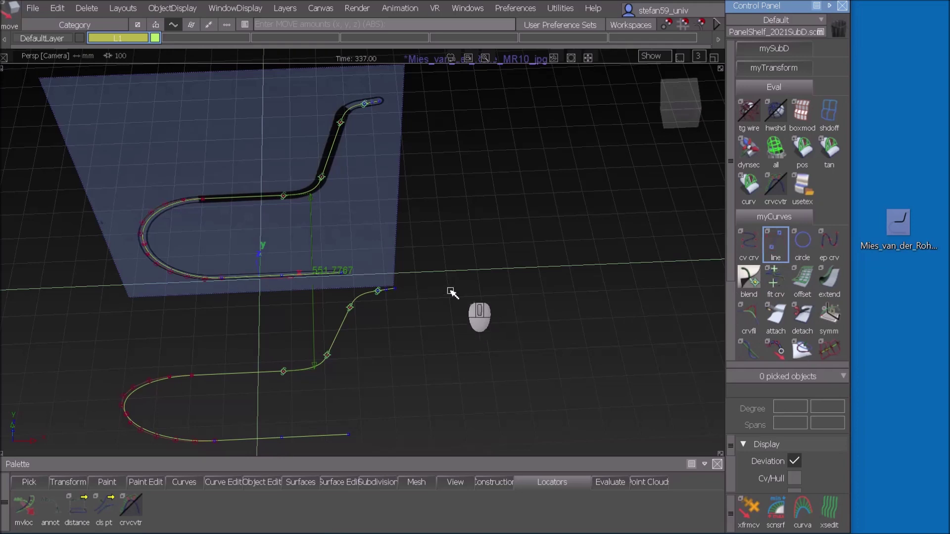
left_click(394, 288, "ctrl+alt")
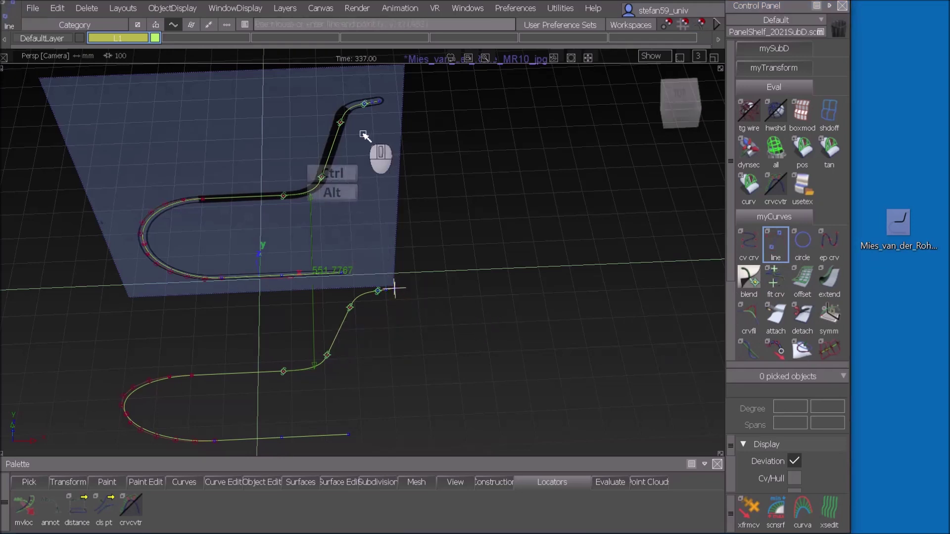
left_click_drag(379, 101, 431, 110, "ctrl+alt")
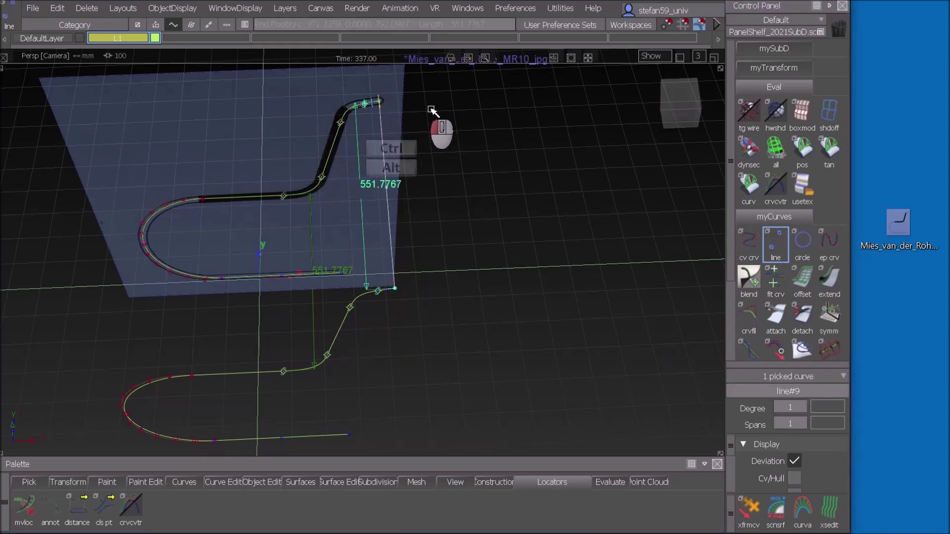
left_click_drag(494, 379, 525, 326, "alt+shift")
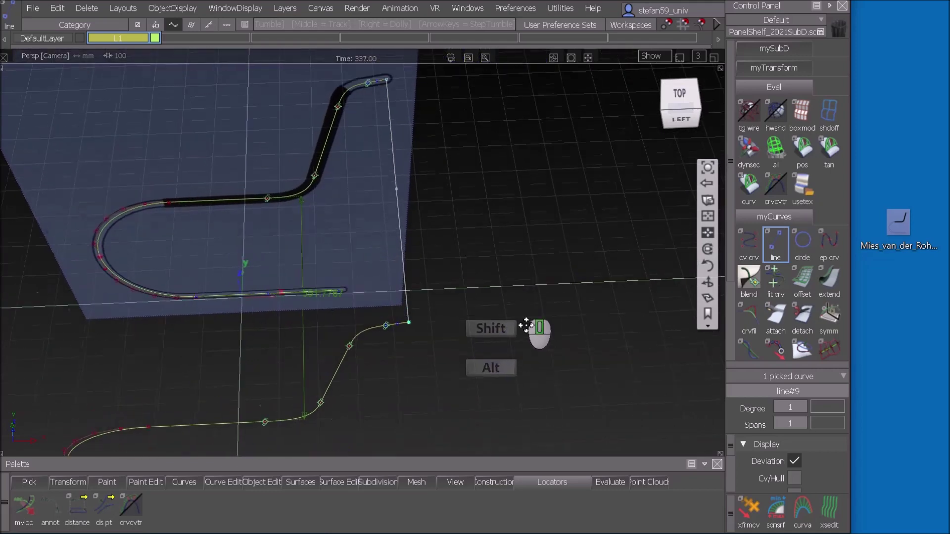
middle_click_drag(526, 325, 517, 341, "alt+shift")
Step: Delete the short top lines at the upper ends of both profiles, including their construction history
left_click_drag(479, 369, 474, 311, "ctrl+shift")
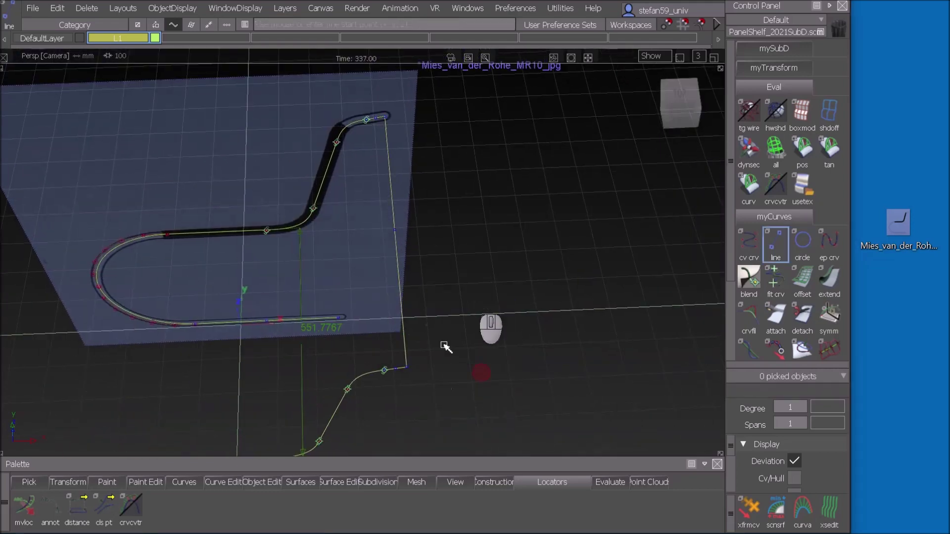
left_click(397, 361)
left_click(377, 120)
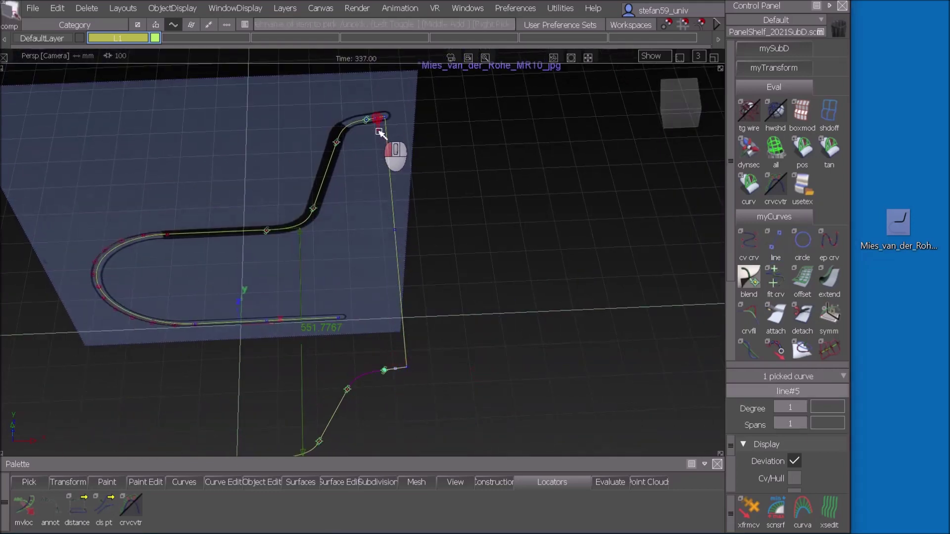
key("Delete")
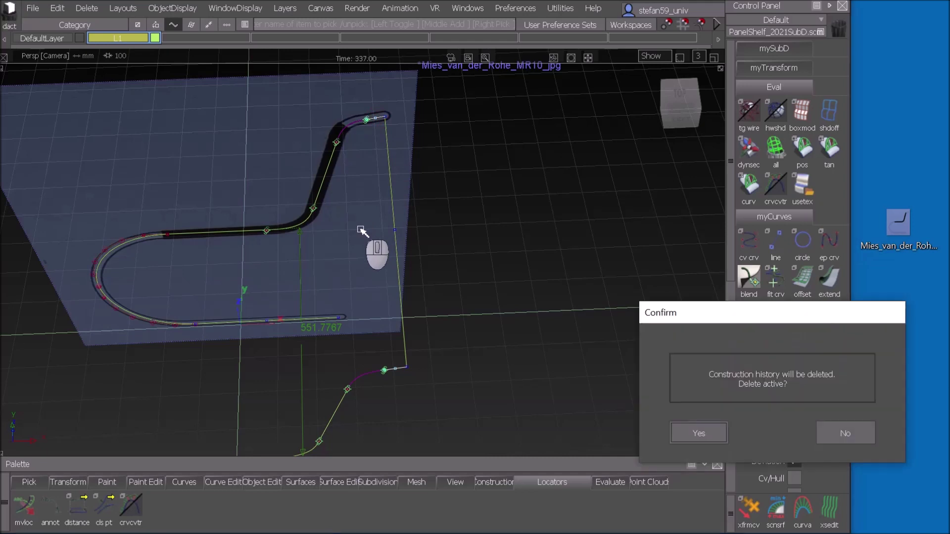
left_click(699, 434)
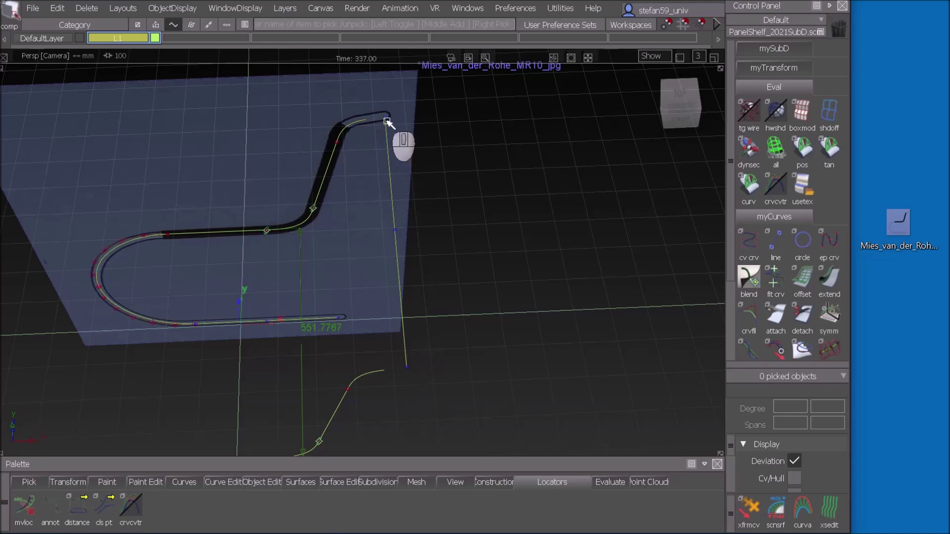
Step: Shorten the upper cross line at both ends by about 37 mm with Extend
left_click(829, 281)
left_click(407, 370)
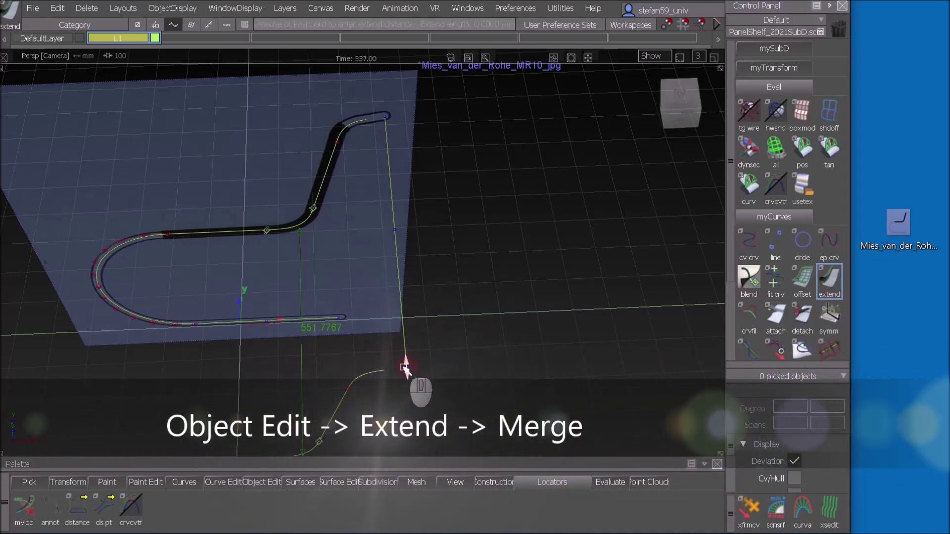
left_click(388, 127, "shift")
left_click_drag(407, 369, 407, 347)
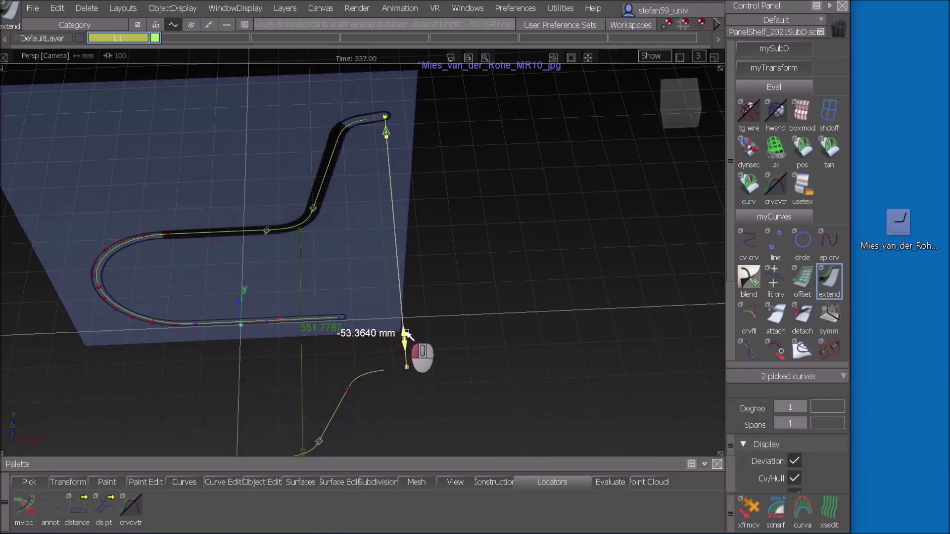
left_click_drag(406, 335, 406, 346)
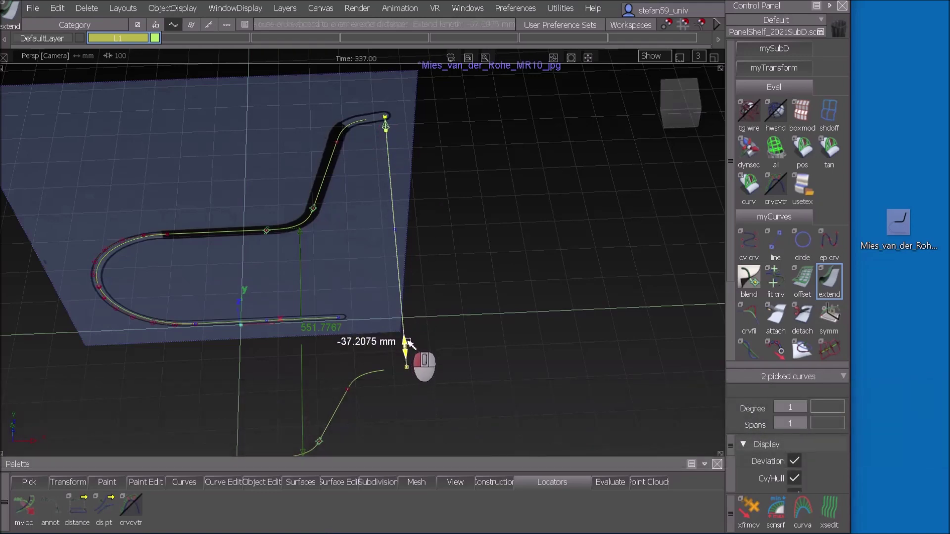
Step: Create blend curves joining both ends of the upper cross line to the upper ends of the two profiles
left_click(748, 277)
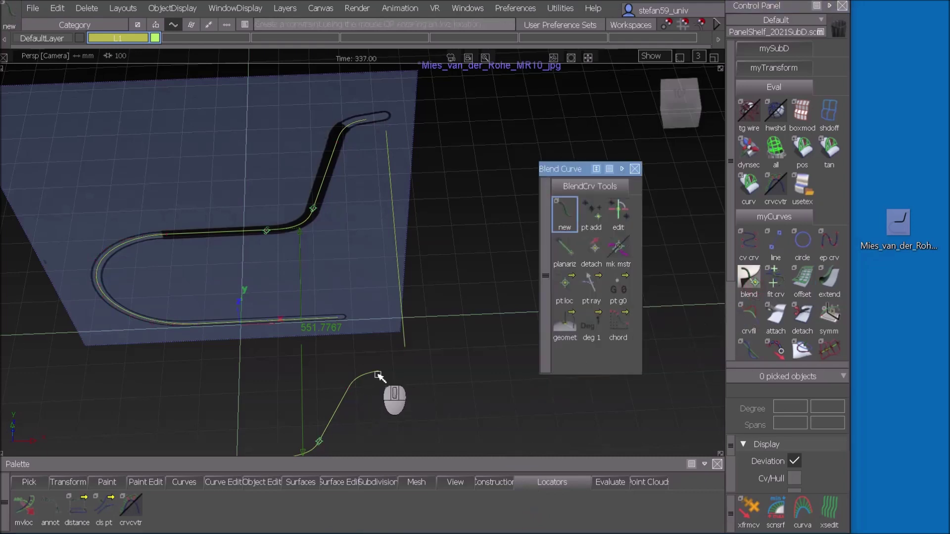
left_click(379, 373, "ctrl+alt")
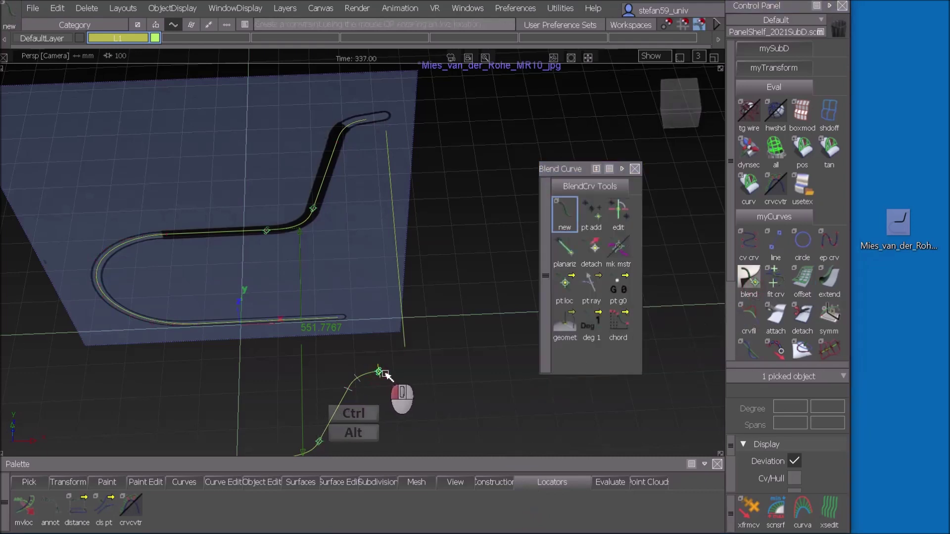
left_click(404, 342, "ctrl+alt")
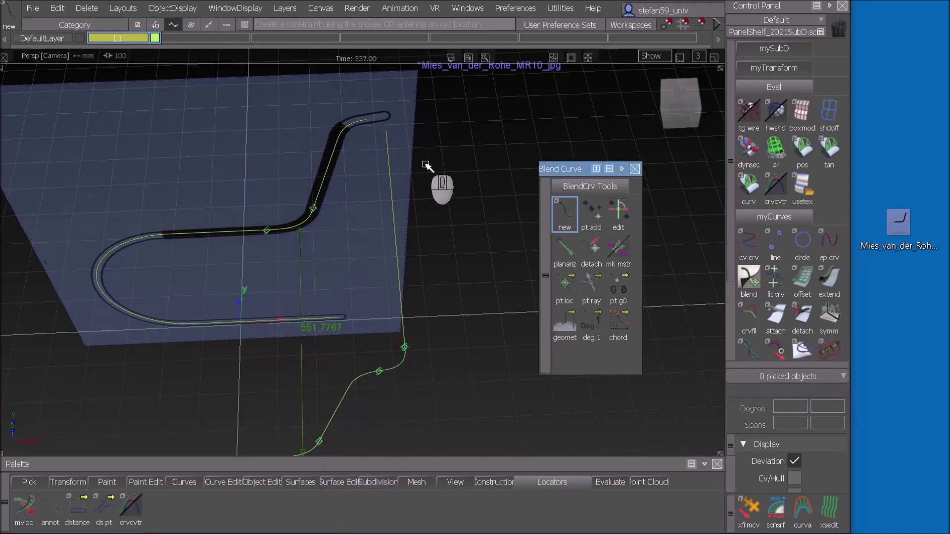
left_click(386, 130, "ctrl+alt")
left_click(364, 118, "ctrl+alt")
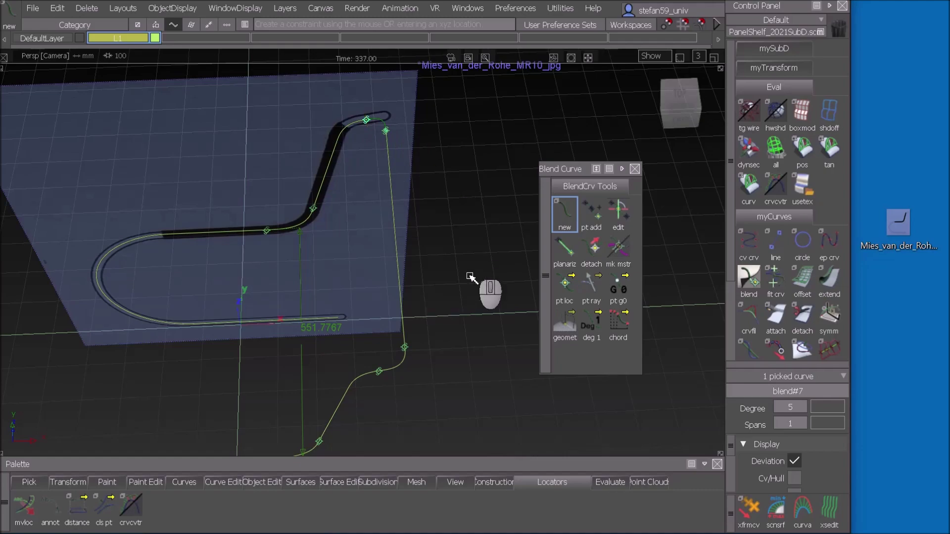
Step: Draw a line joining the free ends of the two profiles' base lines
left_click_drag(455, 272, 248, 258, "alt+shift")
middle_click_drag(248, 259, 414, 198, "alt+shift")
left_click_drag(348, 287, 403, 275, "alt+shift")
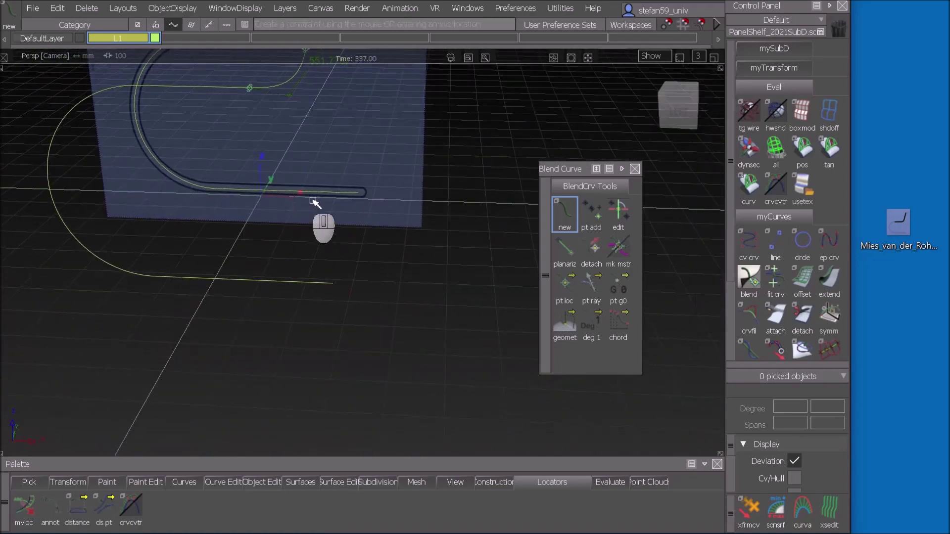
left_click(775, 244)
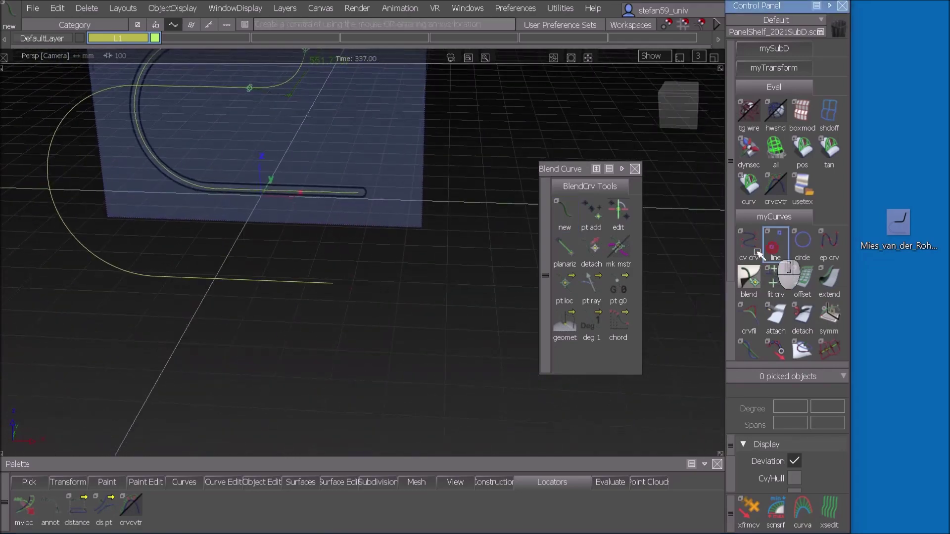
left_click_drag(333, 283, 386, 198, "ctrl+alt")
left_click_drag(410, 290, 426, 218, "ctrl+shift")
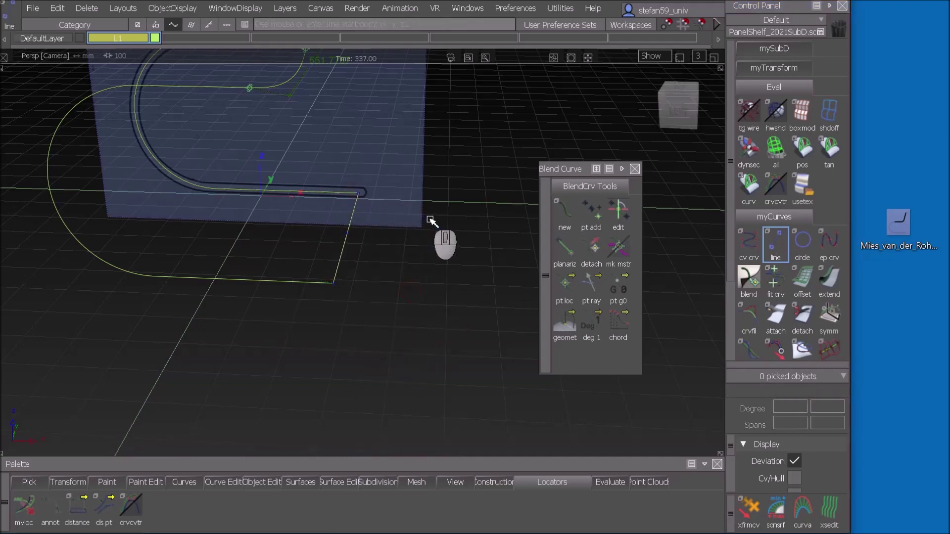
Step: Shorten the lower cross line at both ends with Extend
left_click(829, 281)
left_click(338, 275)
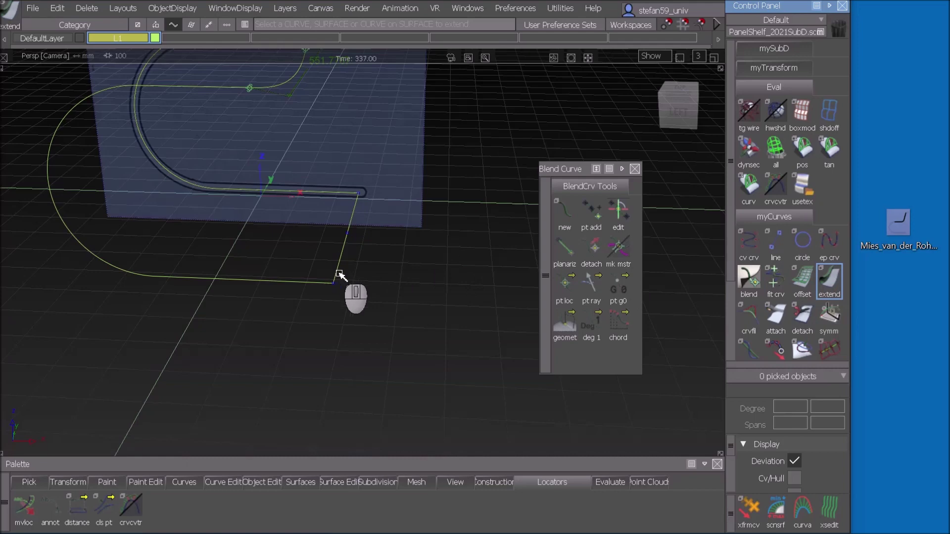
left_click(357, 203, "shift")
left_click_drag(336, 280, 351, 248)
left_click_drag(361, 362, 367, 257, "ctrl+shift")
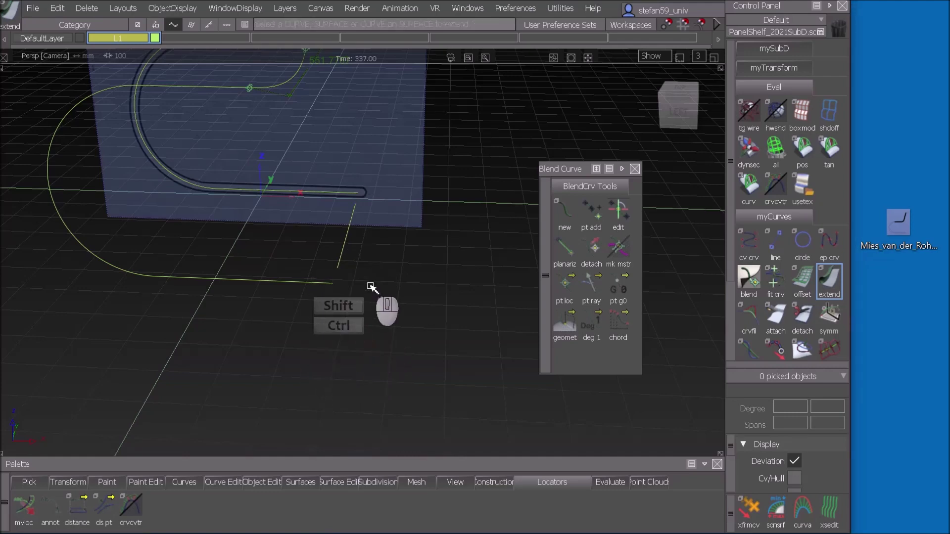
Step: Shorten the base lines of both profiles at their free ends by about 73 mm
left_click(330, 282)
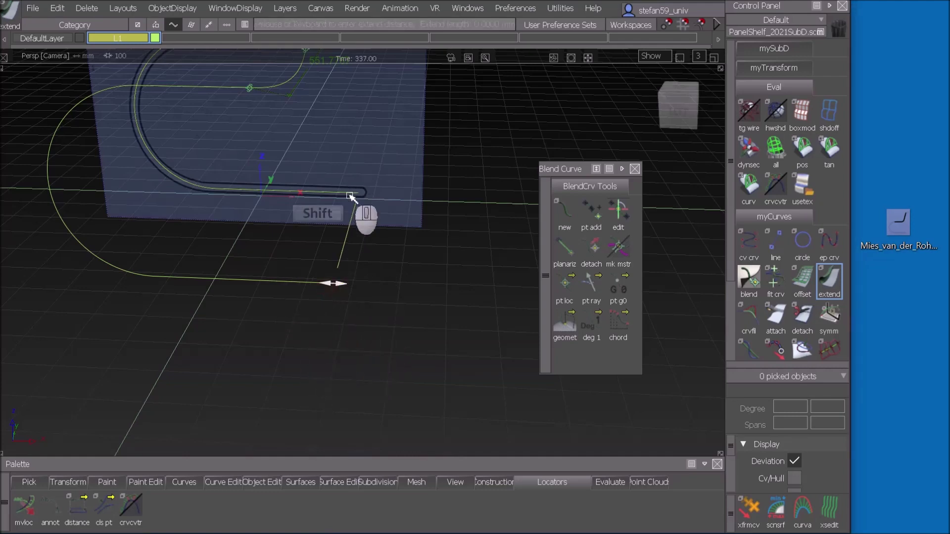
left_click_drag(347, 289, 284, 297)
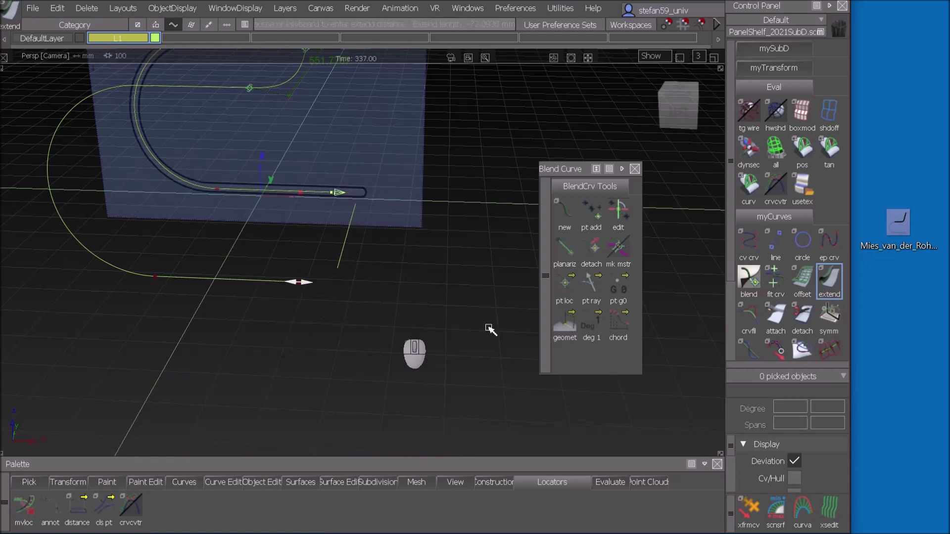
Step: Create blend curves joining both ends of the lower cross line to the free ends of the two profiles' base lines
left_click(564, 224)
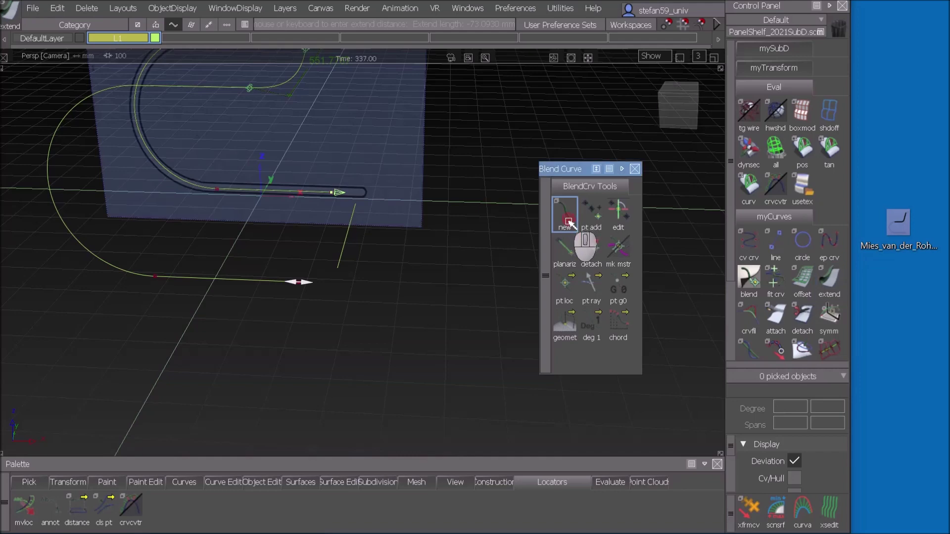
left_click(309, 283)
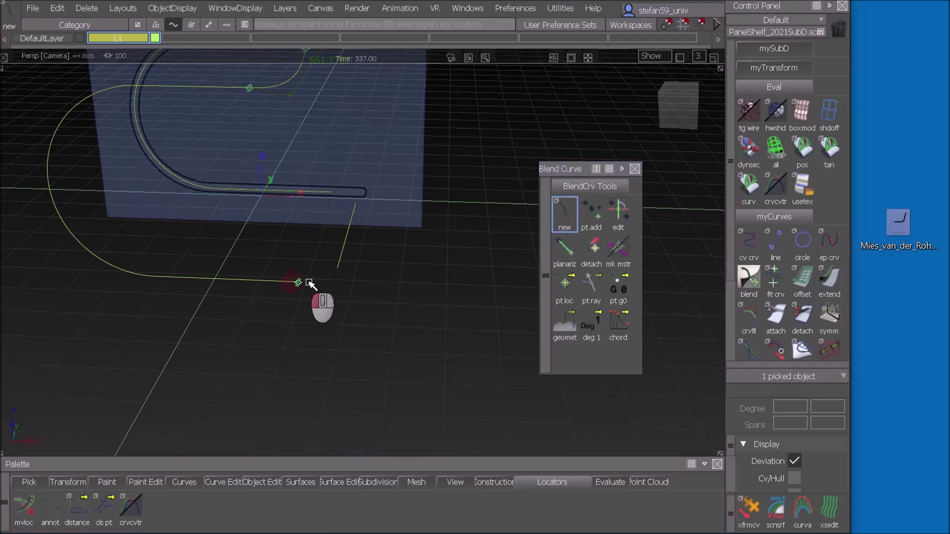
left_click(338, 268, "ctrl+alt")
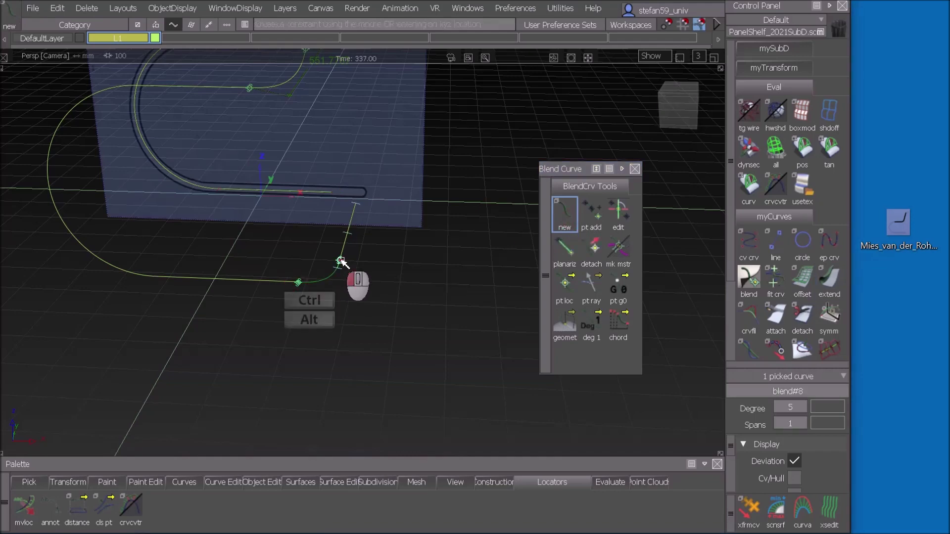
left_click(329, 195, "ctrl+alt")
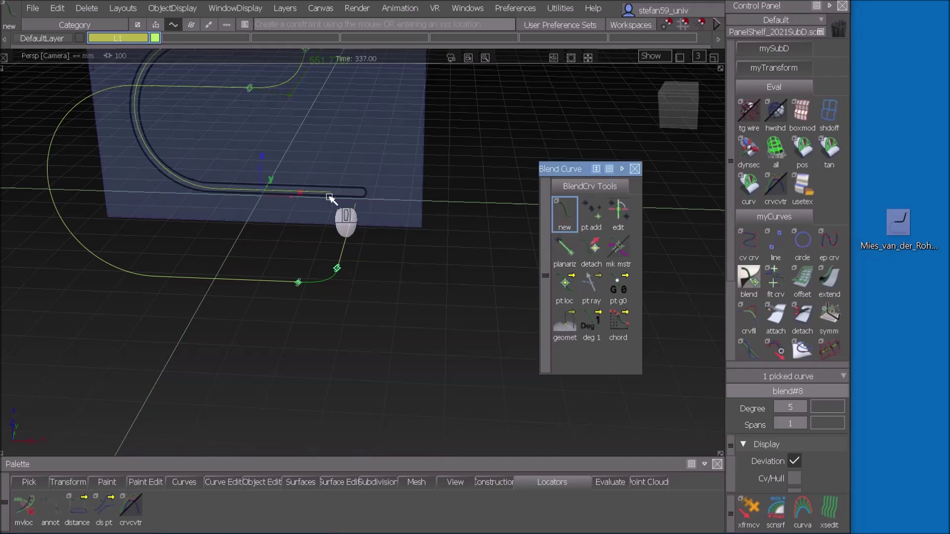
left_click(355, 204, "ctrl+alt")
Step: Create a new layer for the frame's tube surfaces
left_click_drag(482, 267, 318, 381, "alt+shift")
left_click_drag(275, 341, 243, 318, "alt+shift")
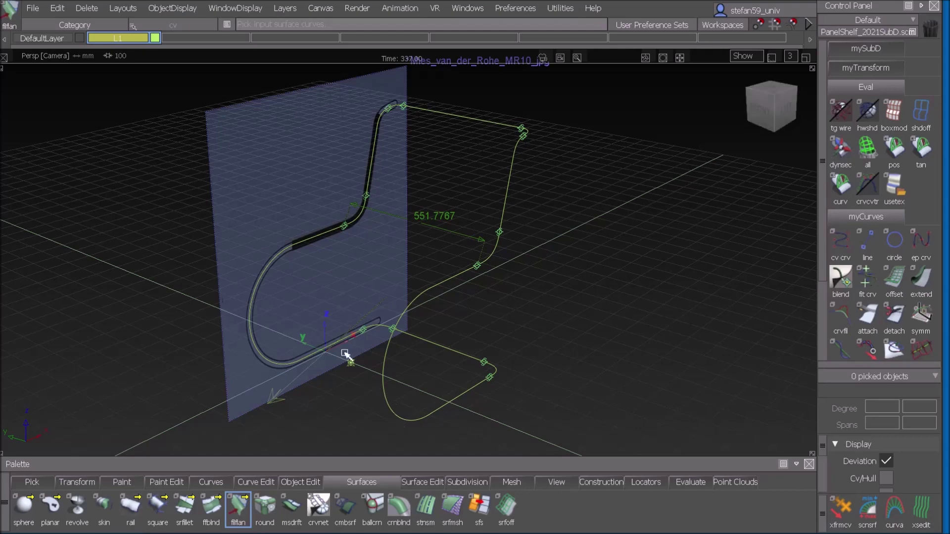
left_click(286, 8)
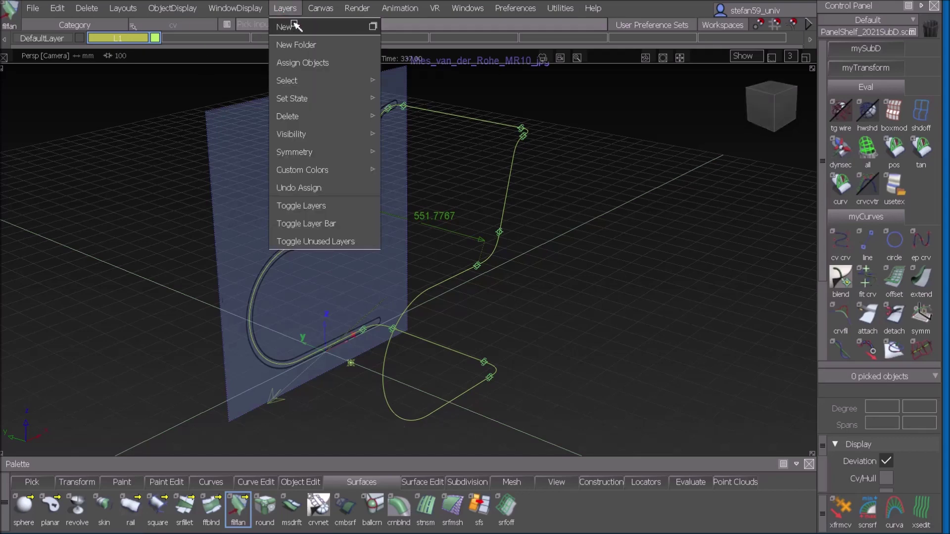
left_click(296, 26)
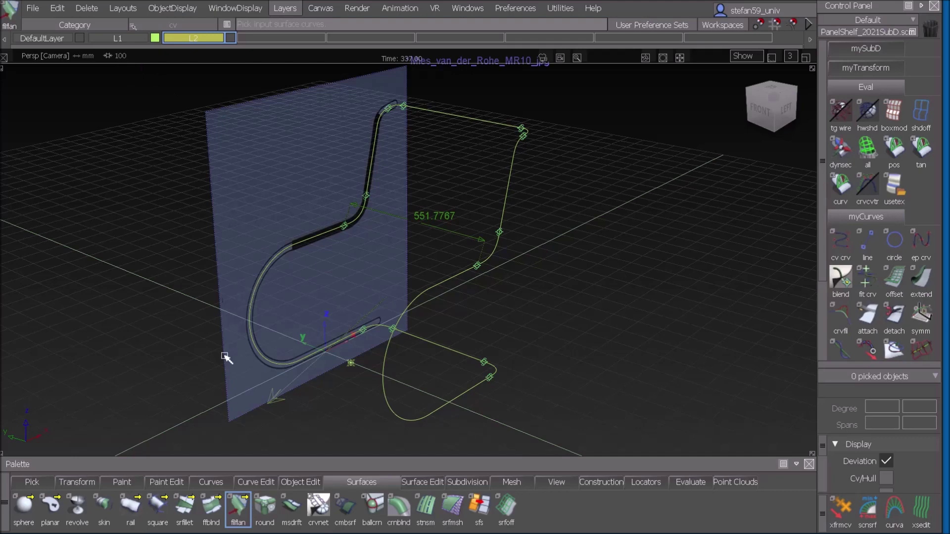
Step: Build tubes along the upper frame curves, from seat over backrest, with Tubular Offset at a radius of 14
left_click(239, 510)
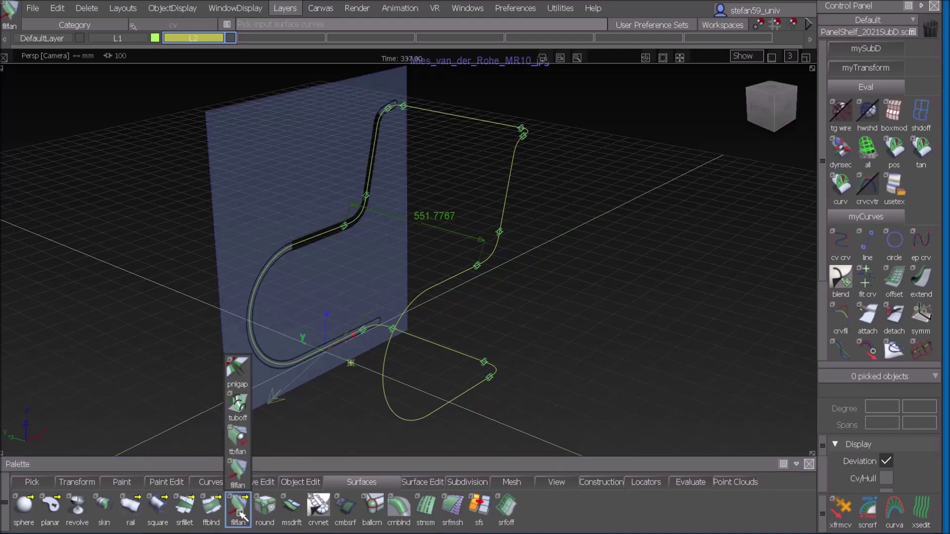
left_click(240, 405)
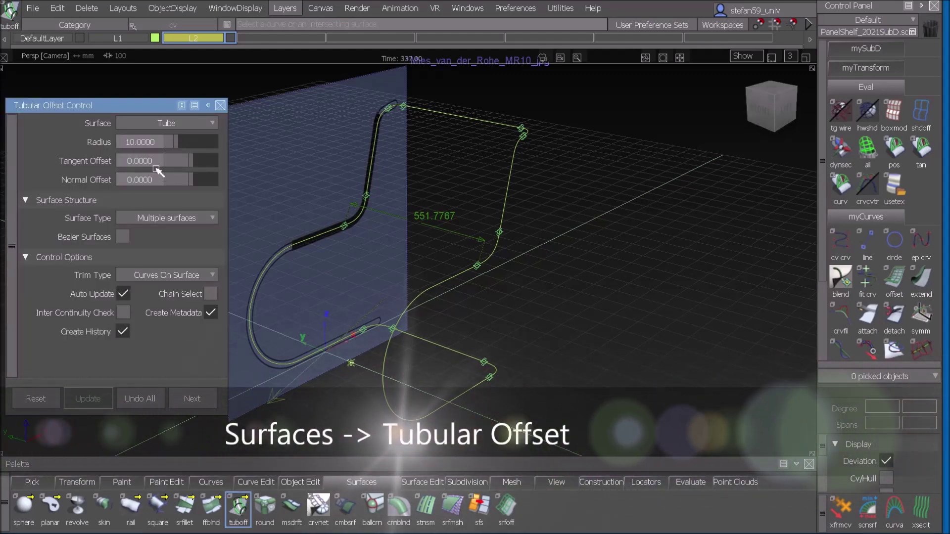
left_click_drag(167, 143, 189, 146)
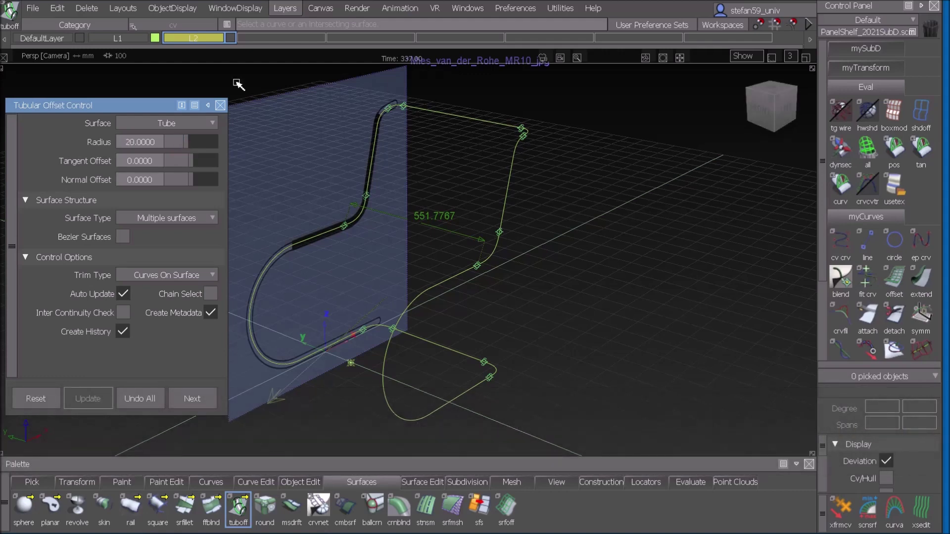
left_click_drag(618, 427, 619, 426)
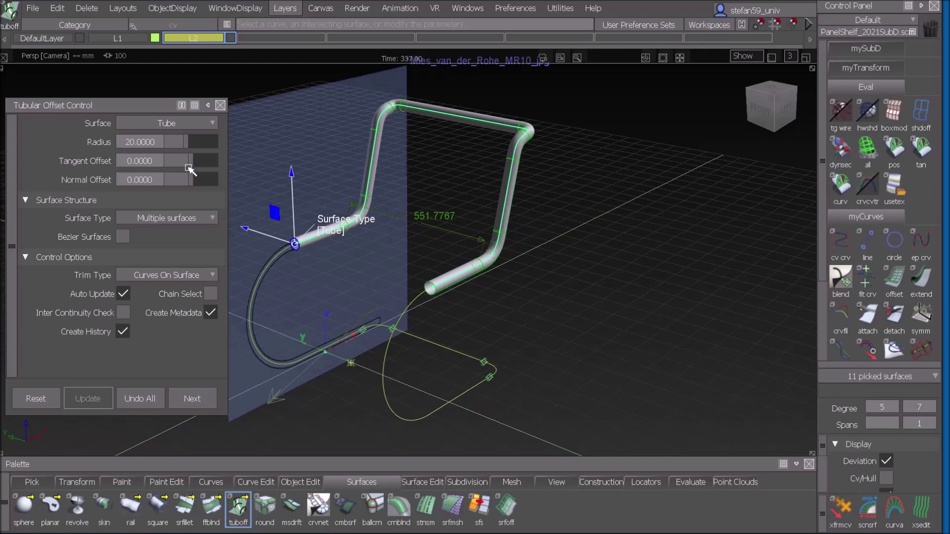
left_click(186, 144)
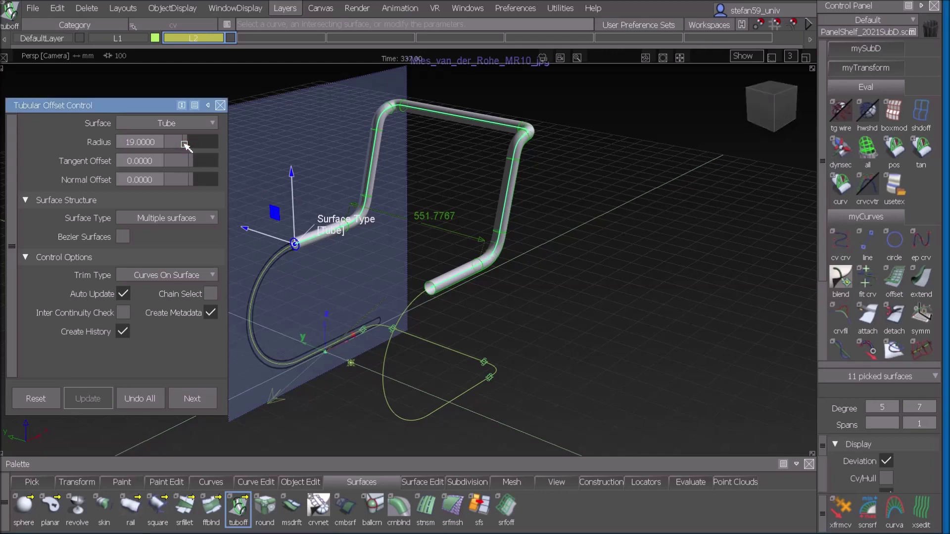
left_click_drag(182, 145, 179, 145)
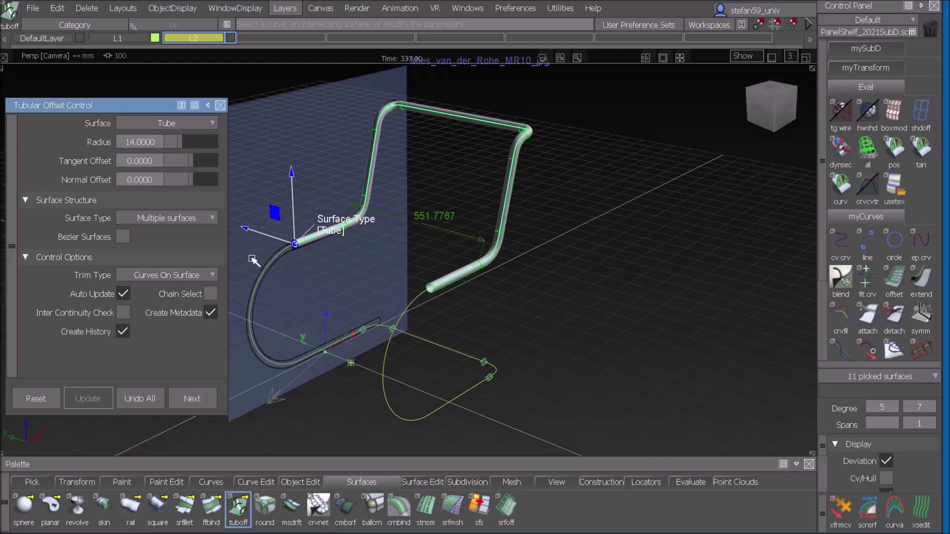
Step: Build tubes with radius 14 along the remaining lower curves of both sides and the base with Tubular Offset
left_click(201, 398)
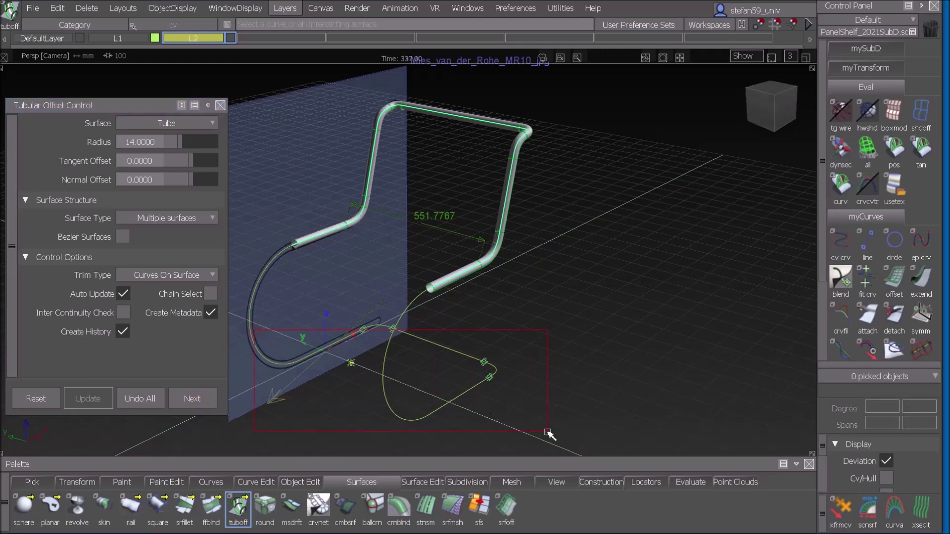
left_click_drag(547, 434, 547, 434)
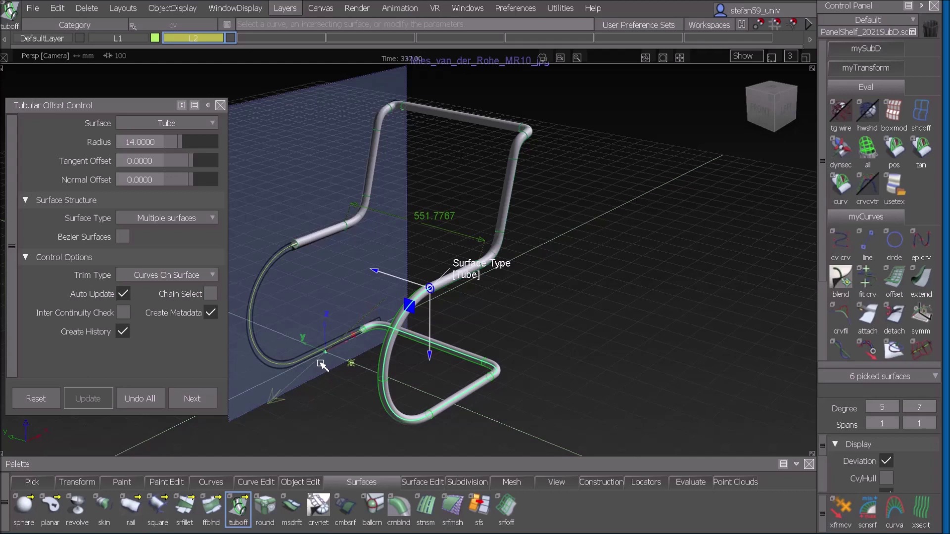
left_click(346, 341)
left_click(260, 341)
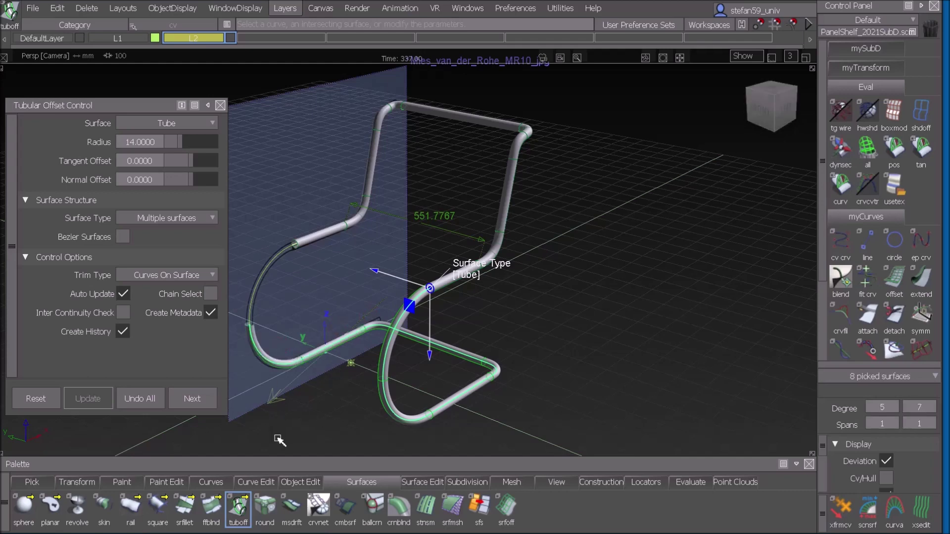
left_click(248, 295)
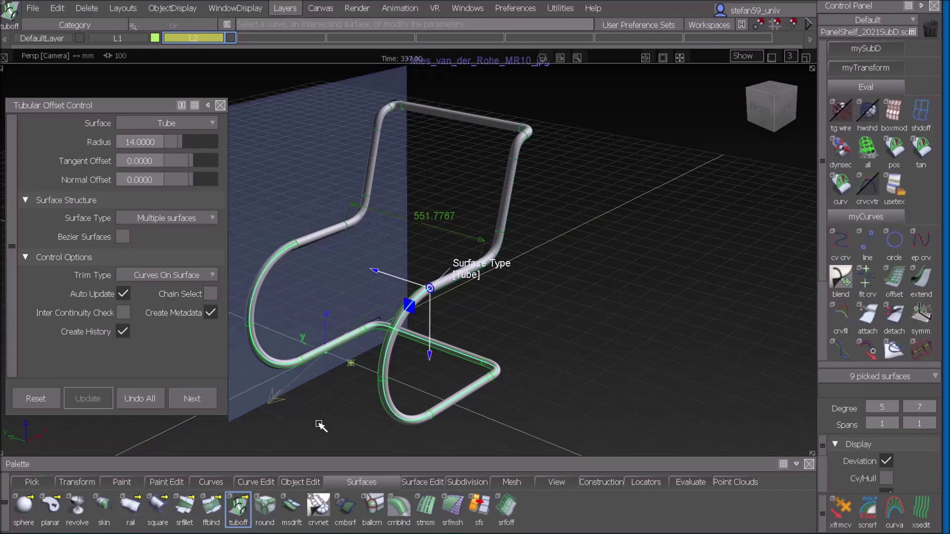
Step: Create another layer after the frame layer and hide the chair reference image plane
left_click_drag(577, 352, 462, 343, "alt+shift")
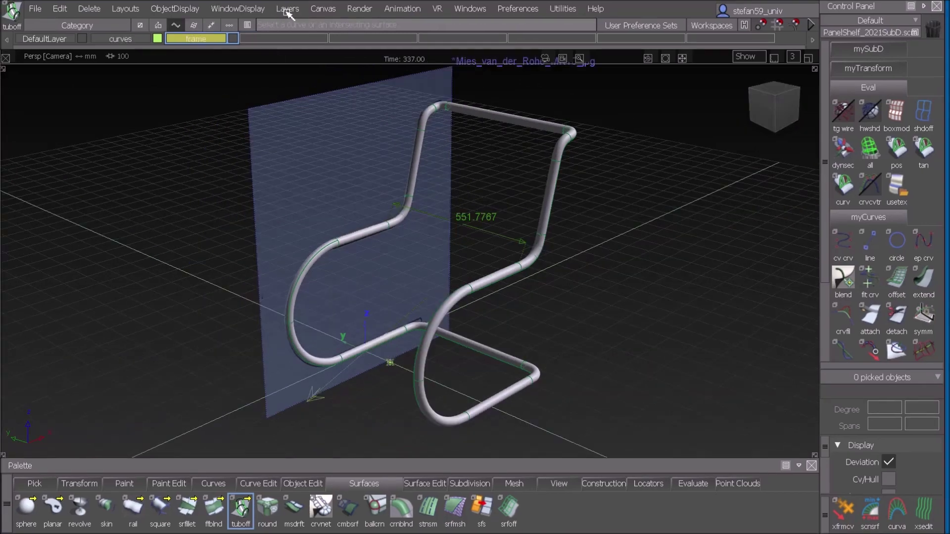
left_click(288, 10)
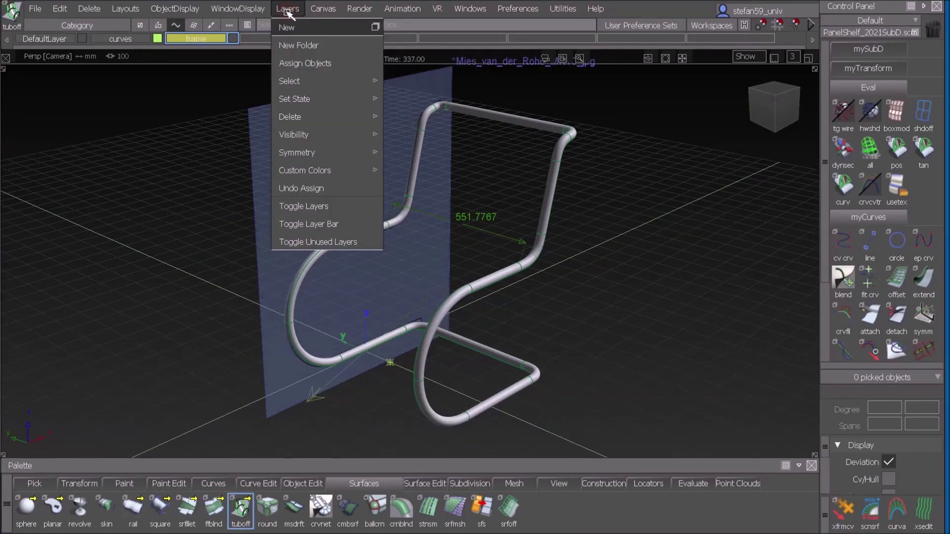
left_click(288, 27)
left_click_drag(250, 167, 241, 188, "ctrl+shift")
left_click(275, 201)
right_click_drag(275, 196, 278, 255, "ctrl+shift")
Step: Pick the two straight backrest tube pieces and hide everything else
left_click_drag(334, 315, 289, 331, "ctrl+shift")
left_click(424, 174)
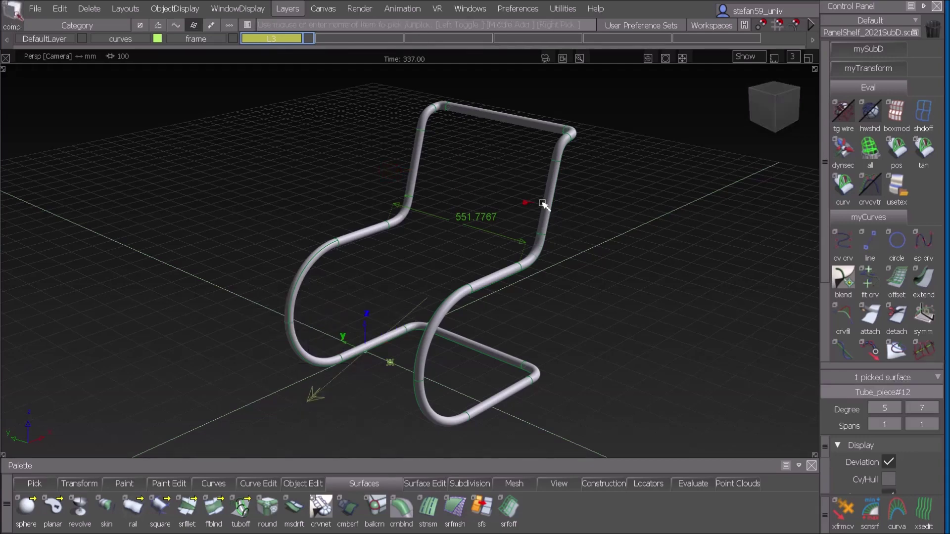
right_click_drag(486, 181, 485, 179, "ctrl+shift")
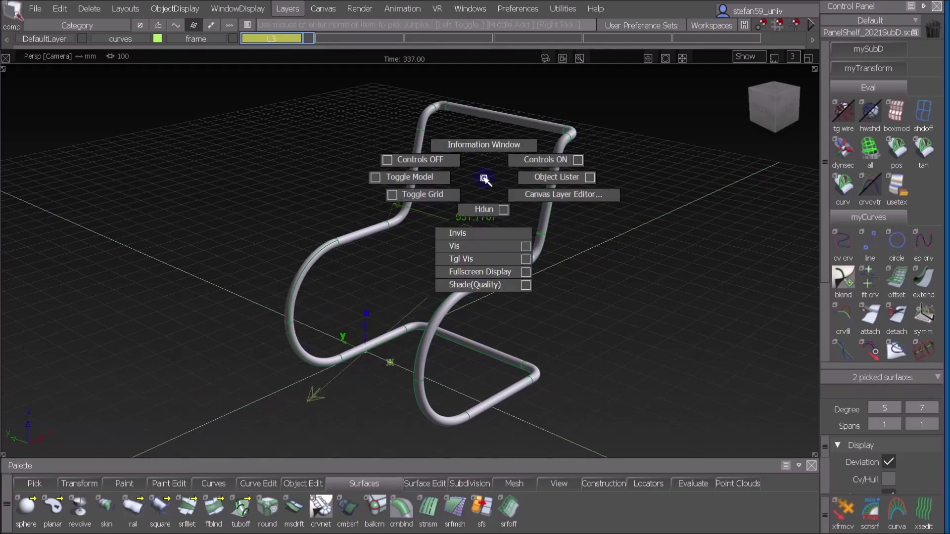
right_click_drag(477, 214, 478, 217, "ctrl+shift")
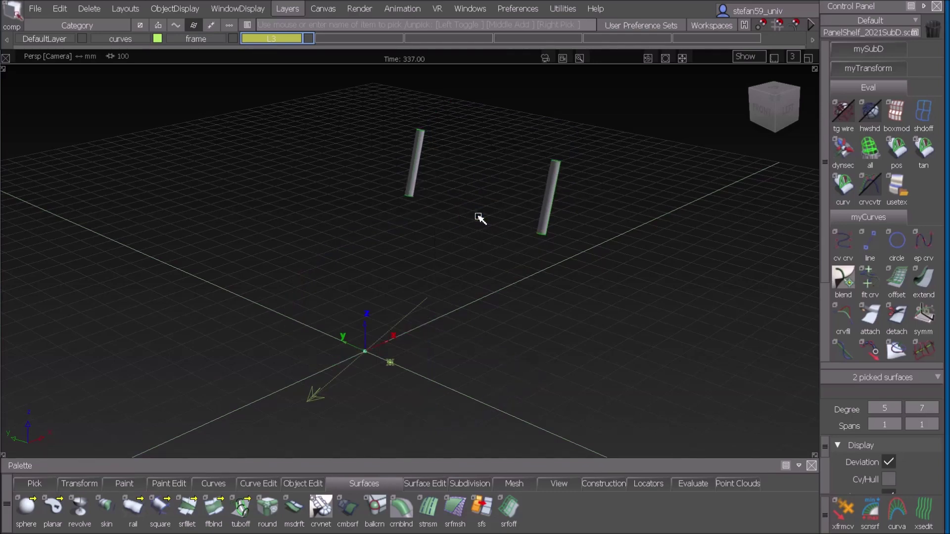
Step: Offset both backrest tube surfaces outward by a distance of 3
key("shift+alt")
left_click_drag(551, 194, 736, 200, "alt+shift")
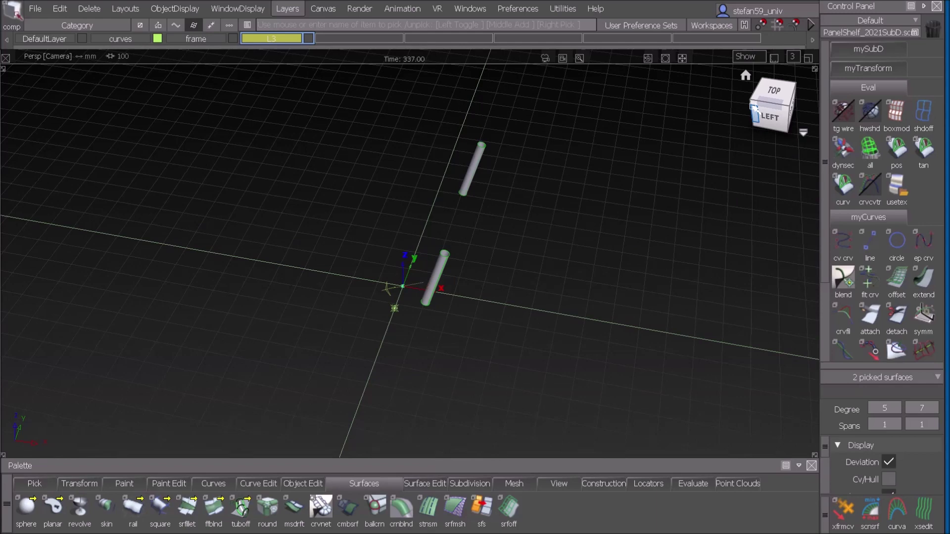
left_click_drag(653, 250, 338, 263, "alt+shift")
middle_click_drag(581, 303, 435, 290, "alt+shift")
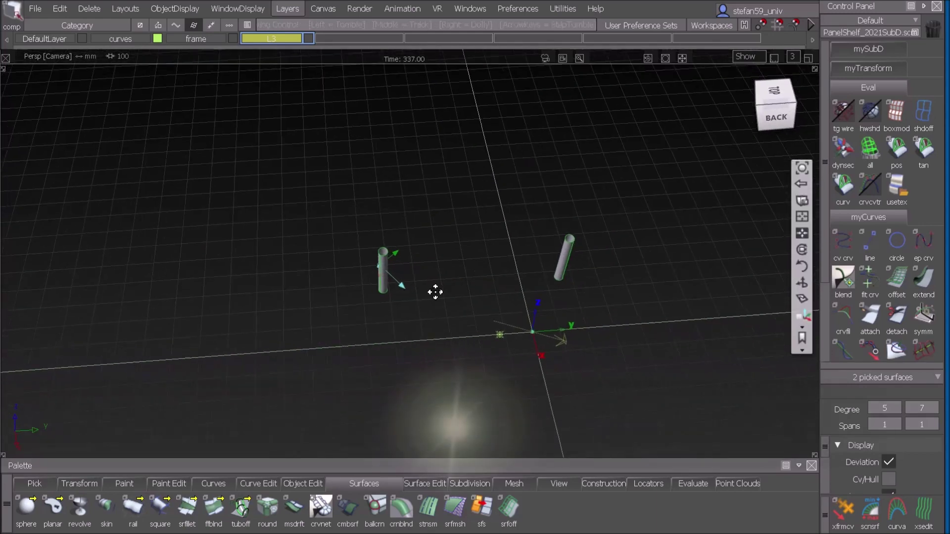
left_click(896, 282)
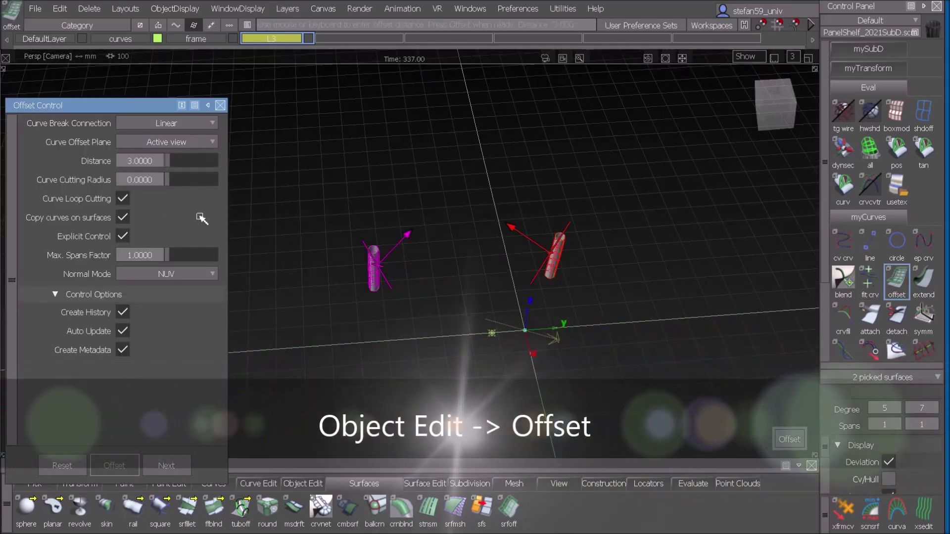
right_click_drag(365, 300, 372, 264, "alt+shift")
left_click_drag(399, 263, 442, 342, "alt+shift")
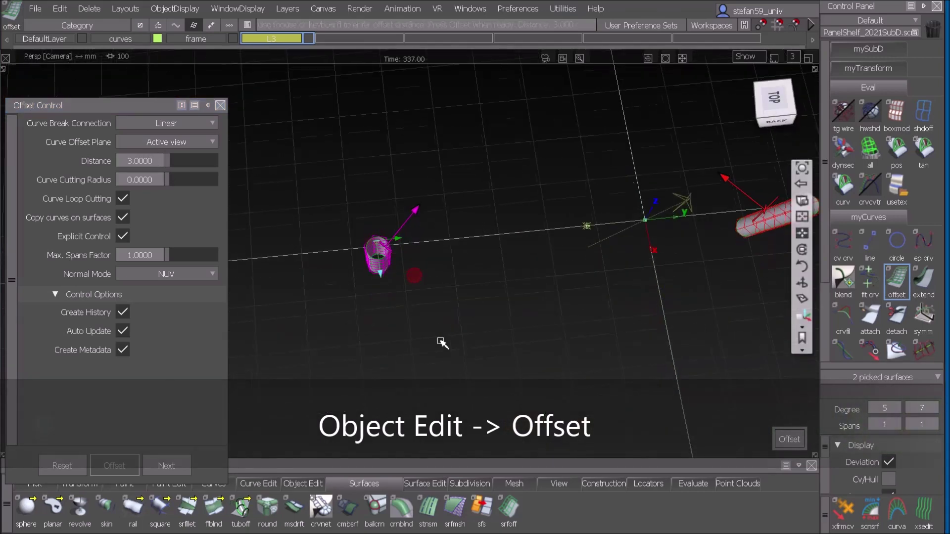
right_click_drag(442, 343, 456, 295, "alt+shift")
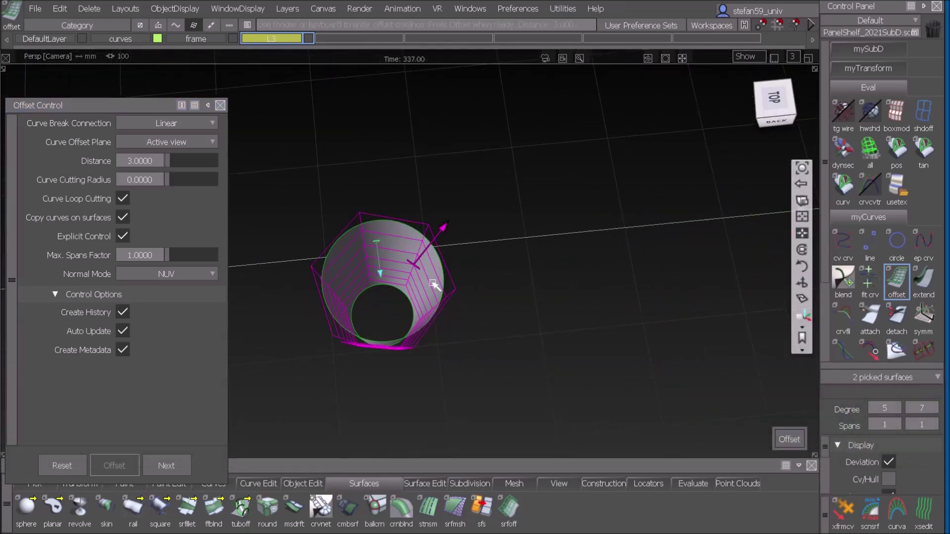
left_click(441, 233)
left_click(383, 311)
right_click_drag(586, 274, 570, 289, "alt+shift")
middle_click_drag(569, 292, 552, 333, "alt+shift")
left_click_drag(504, 347, 564, 242, "alt+shift")
right_click_drag(564, 242, 589, 259, "alt+shift")
middle_click_drag(589, 259, 667, 311, "alt+shift")
middle_click_drag(493, 323, 600, 314, "alt+shift")
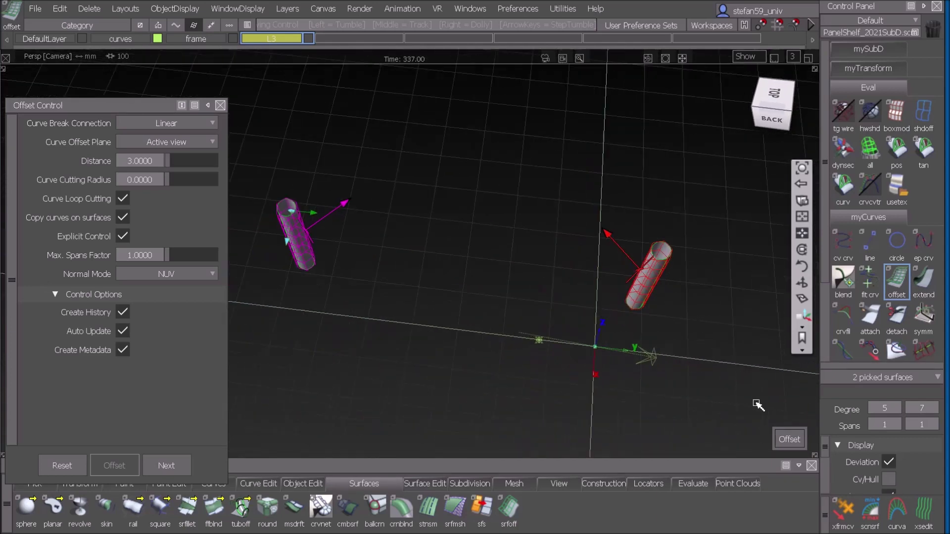
left_click(789, 439)
Step: Isolate the offset surfaces by picking the objects on layer L3 and hiding all unselected ones, with nothing left picked
left_click_drag(449, 298, 444, 185, "ctrl+shift")
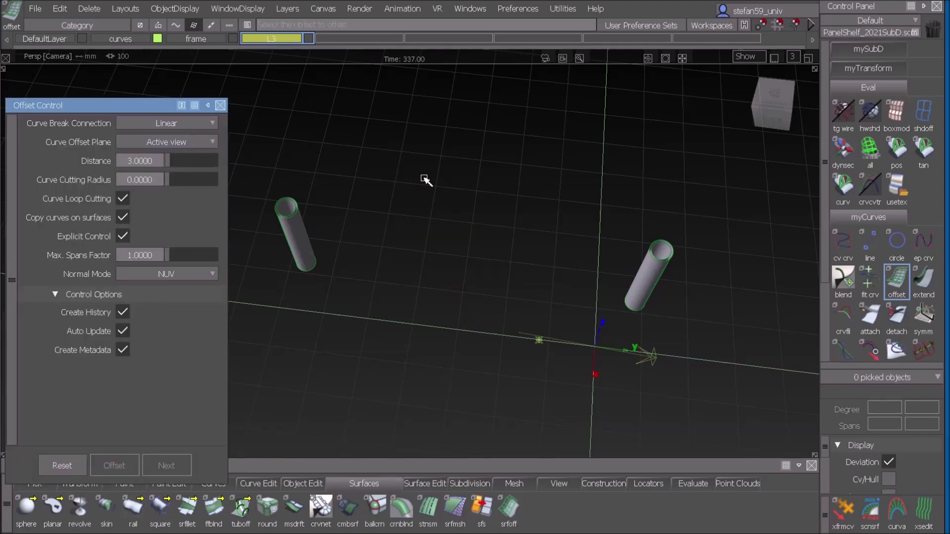
left_click(295, 40)
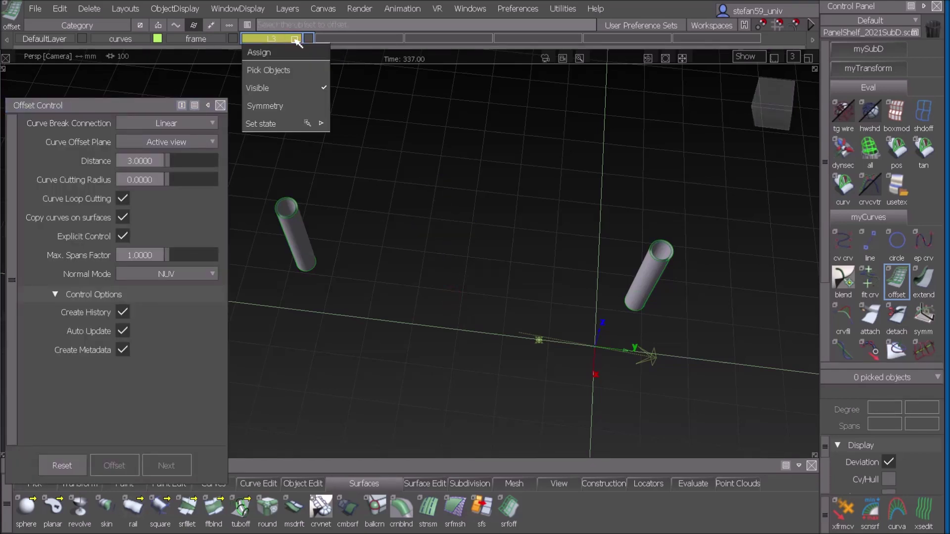
left_click(281, 71)
right_click_drag(445, 177, 440, 213, "ctrl+shift")
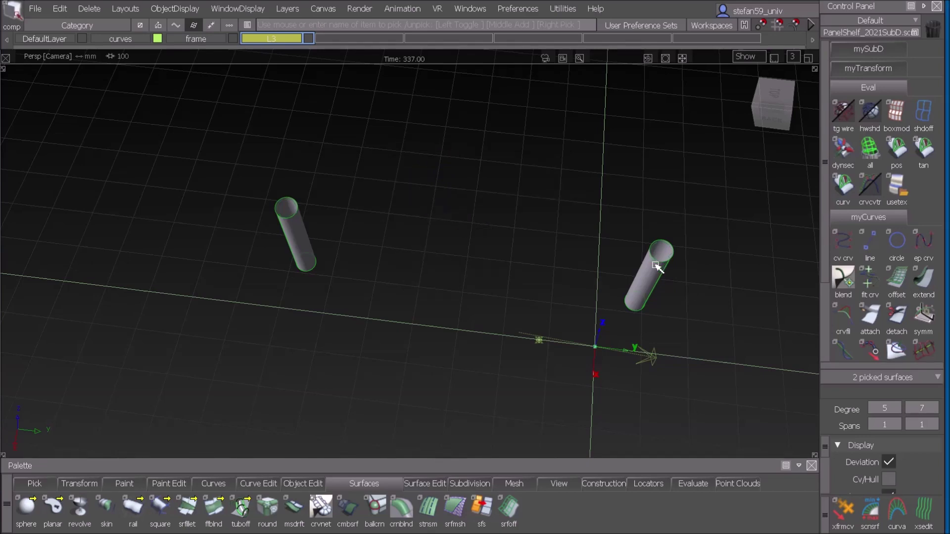
left_click(500, 256)
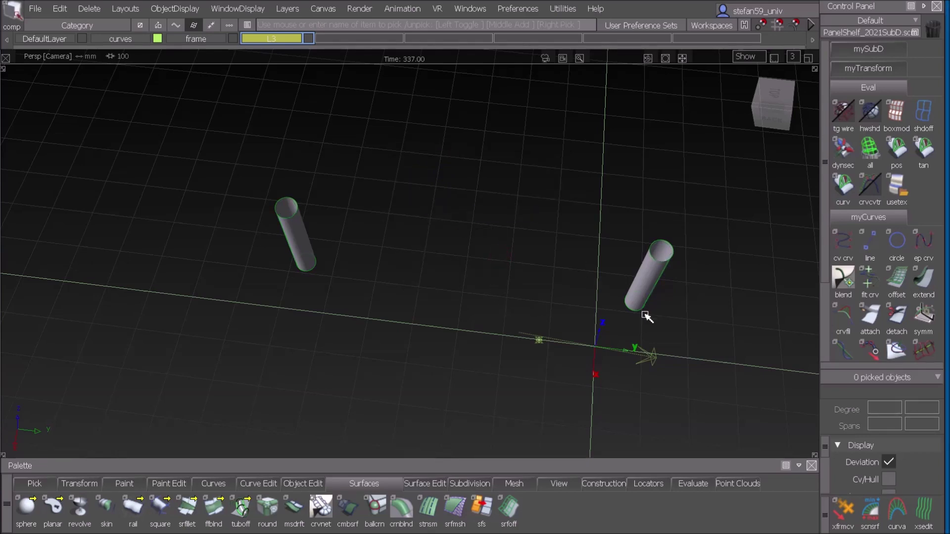
Step: Detach the offset tube nearest the origin lengthwise along its centreline in the top view, accepting the removal of its construction history
left_click_drag(704, 239, 606, 211, "alt+shift")
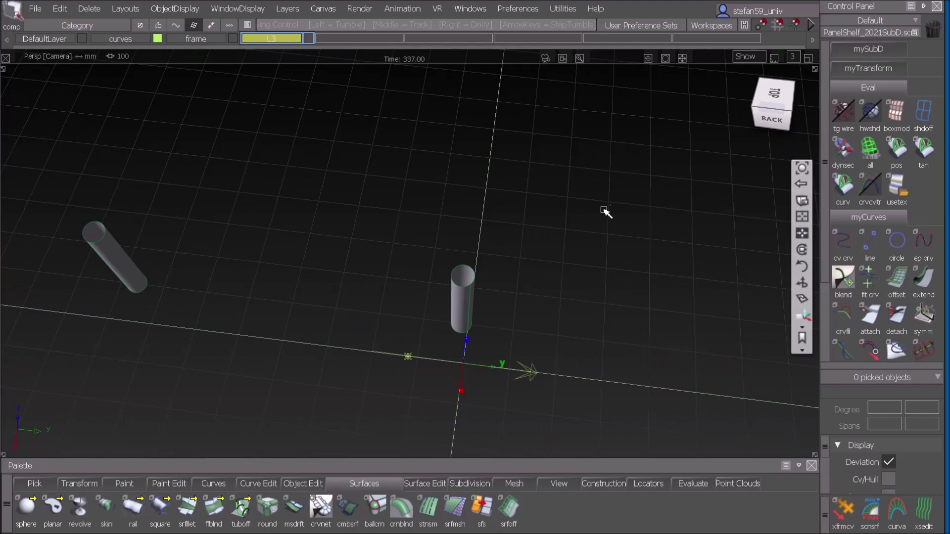
left_click_drag(600, 301, 440, 298, "alt+shift")
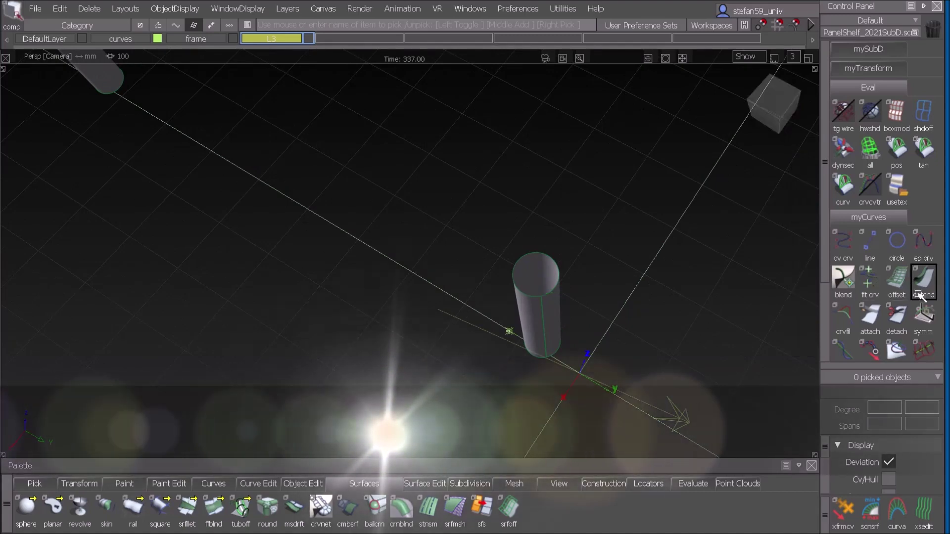
left_click(897, 317)
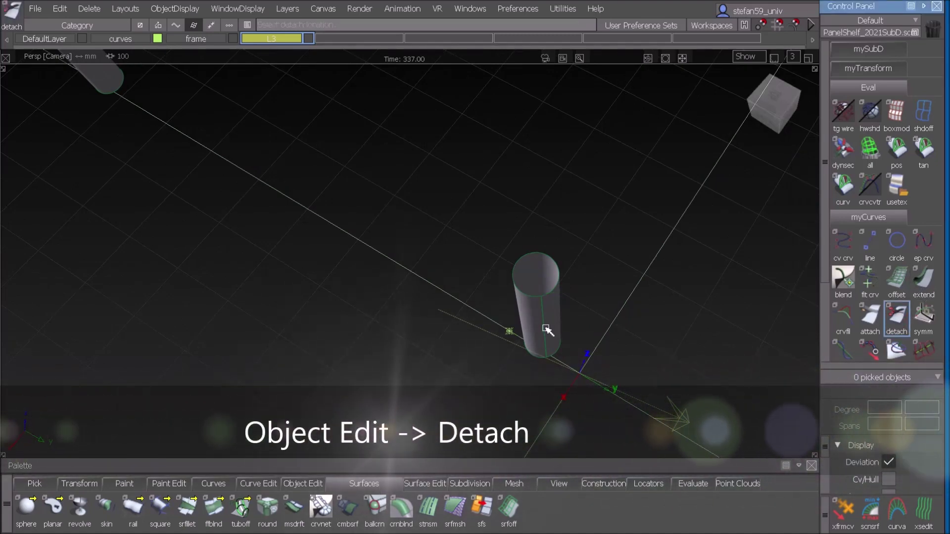
left_click(547, 330)
left_click(564, 331)
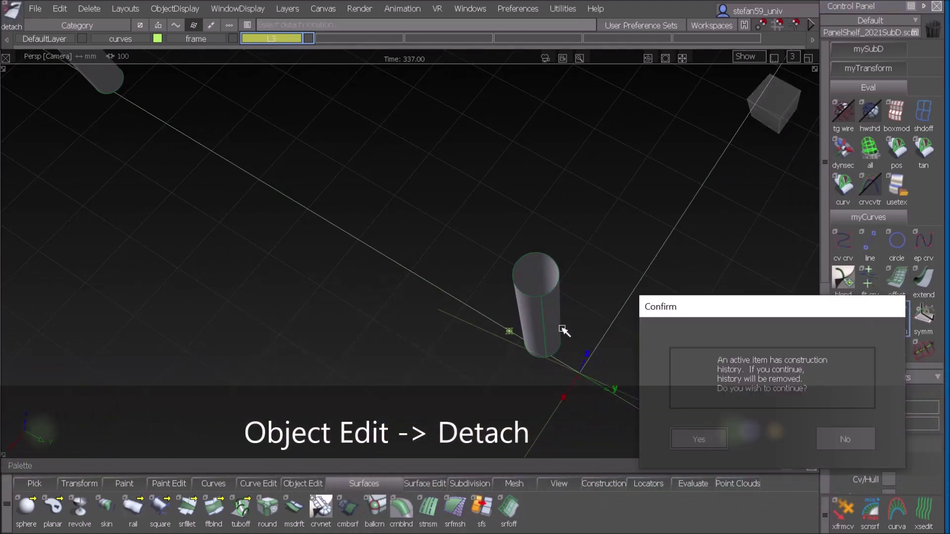
left_click(685, 440)
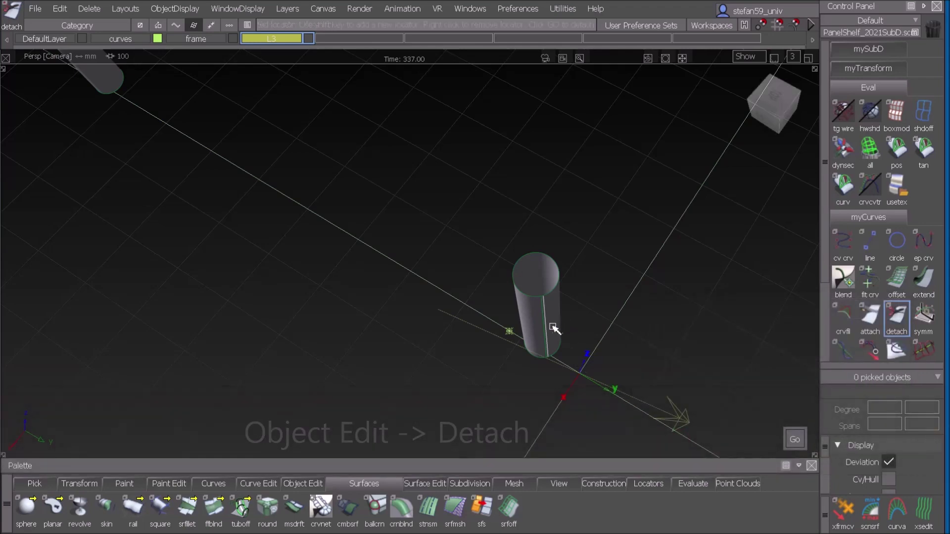
left_click(554, 329)
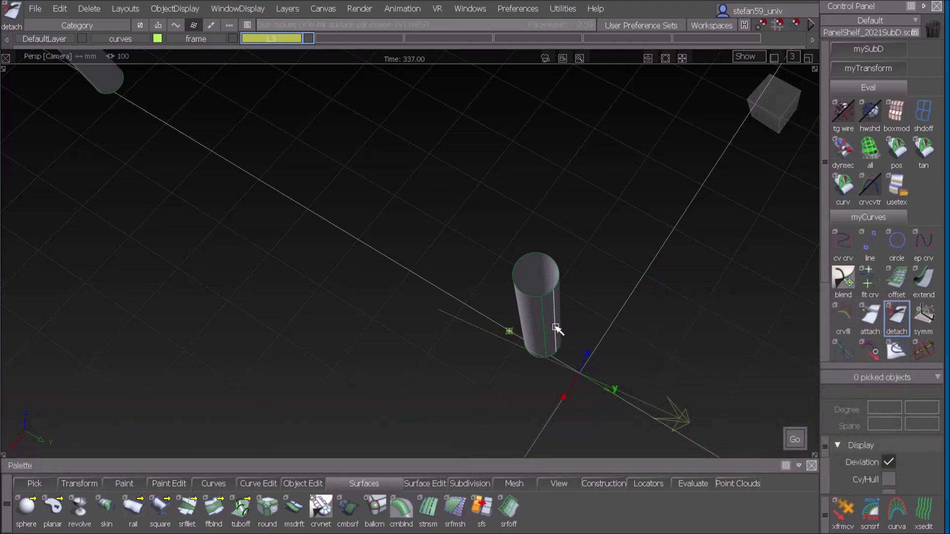
left_click(774, 97)
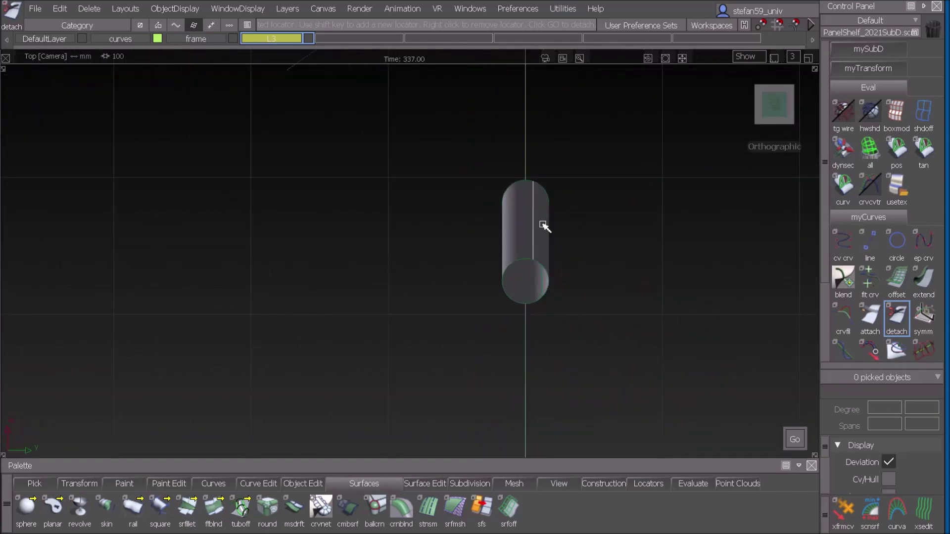
left_click_drag(534, 232, 527, 232)
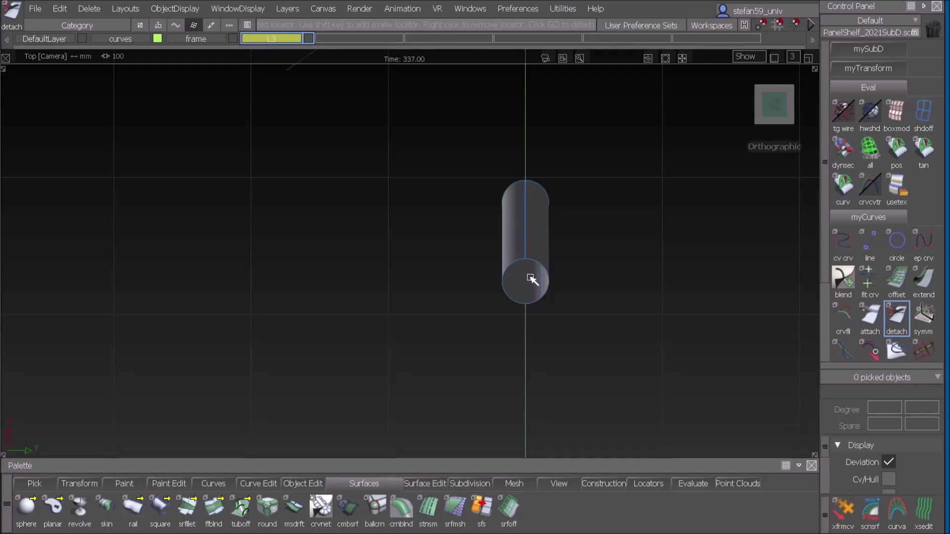
Step: Detach the same offset tube a second time along the centreline on its opposite side, starting from the Tube_piece#27 edge
left_click(525, 245)
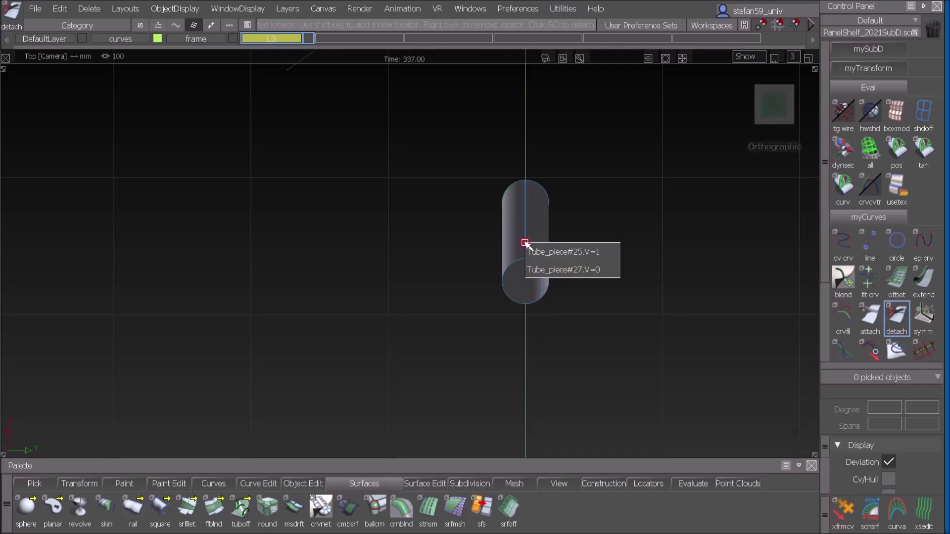
left_click(535, 267)
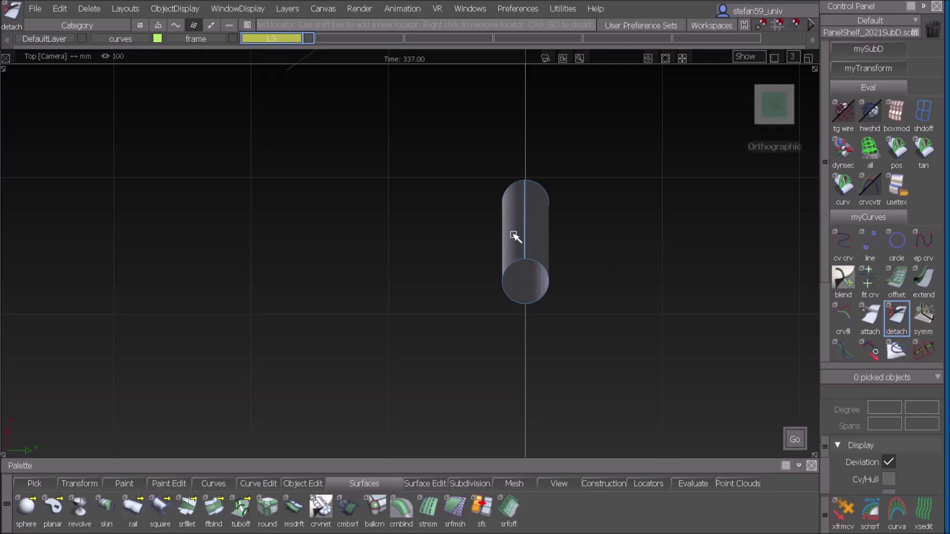
left_click(514, 261)
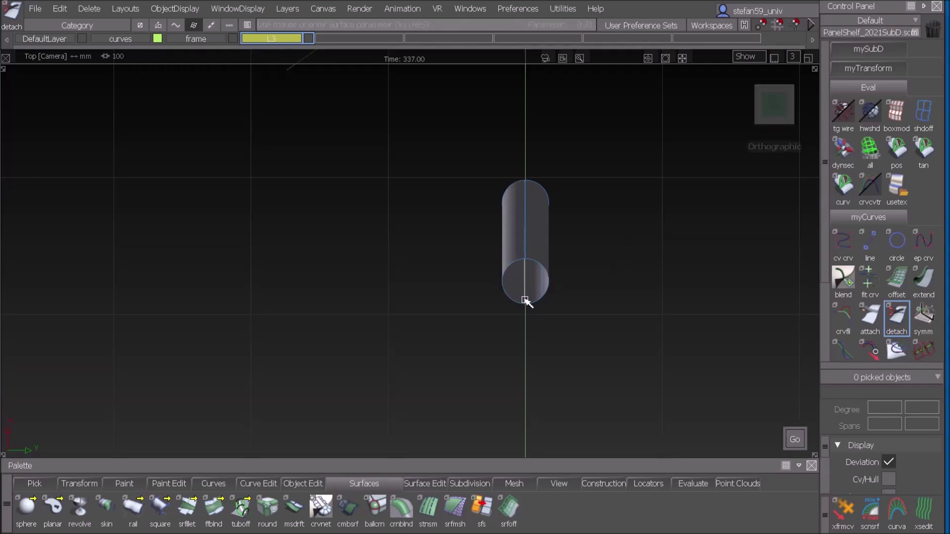
left_click_drag(525, 300, 524, 300)
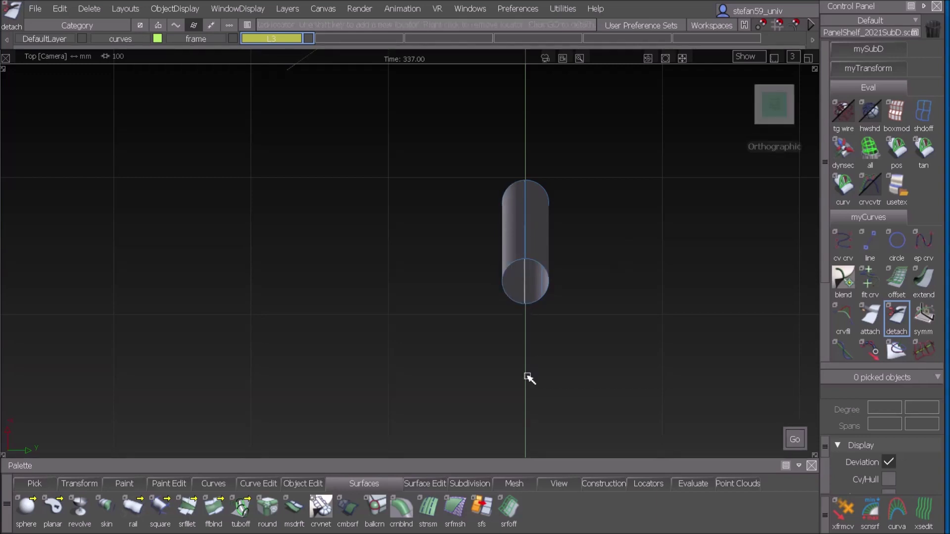
left_click(526, 290)
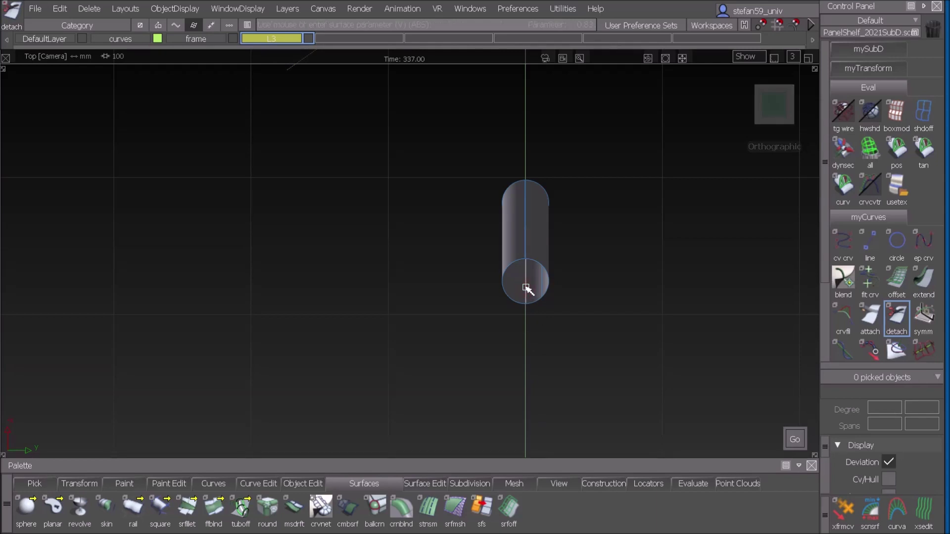
left_click_drag(526, 287, 526, 289)
Step: Delete the inner half of this split tube, the piece facing the other tube
left_click_drag(529, 372, 487, 387, "ctrl+shift")
mouse_move(510, 258)
left_mouse_down()
mouse_move(502, 333)
mouse_move(501, 283)
mouse_move(456, 301)
left_mouse_up()
left_click(498, 260)
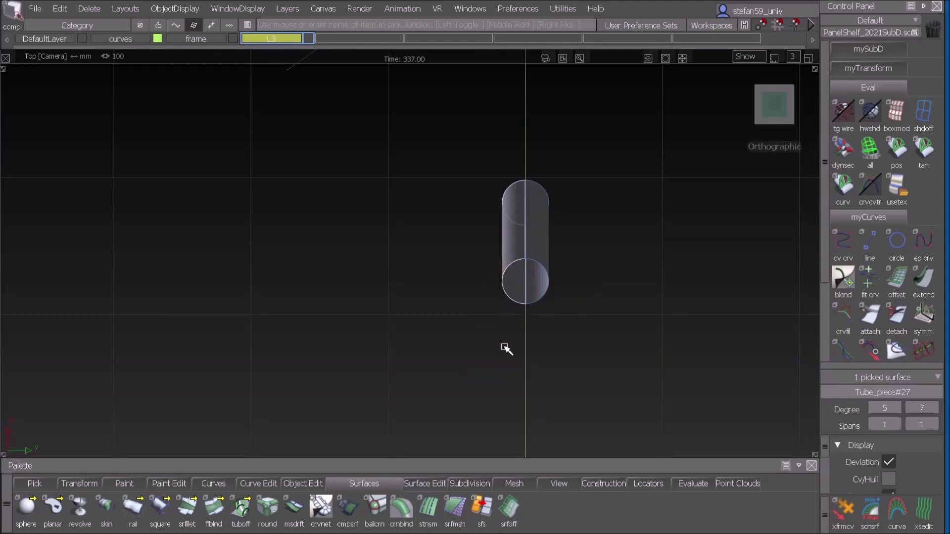
key("Delete")
left_click(692, 434)
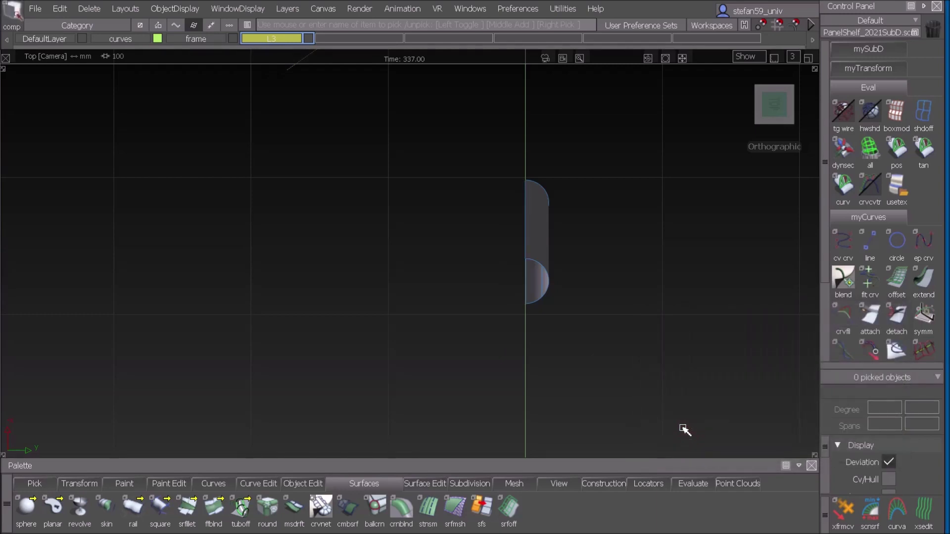
Step: Detach the other offset tube lengthwise at two opposite centrelines, splitting it into an inner and an outer half
middle_click_drag(445, 328, 545, 278, "alt+shift")
left_click(896, 317)
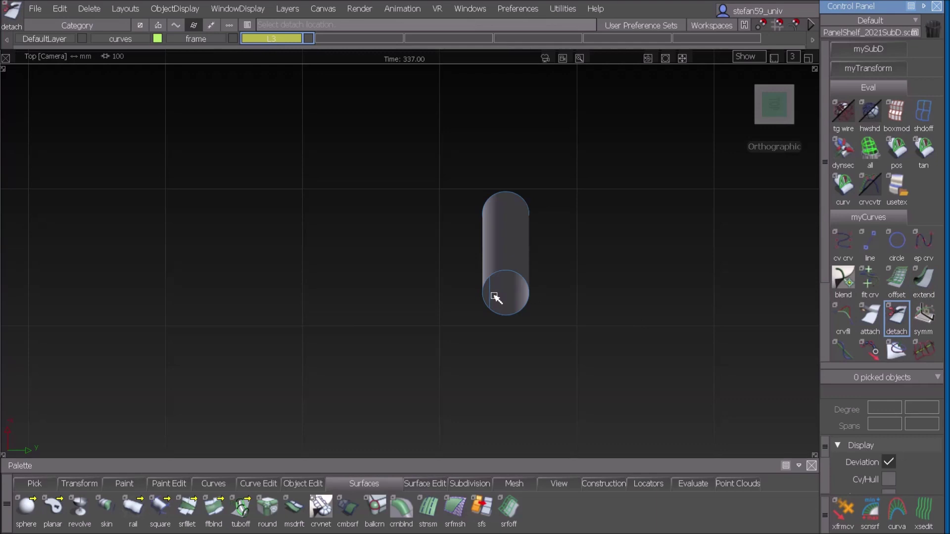
left_click(490, 297)
left_click(507, 300)
left_click(491, 296, "shift")
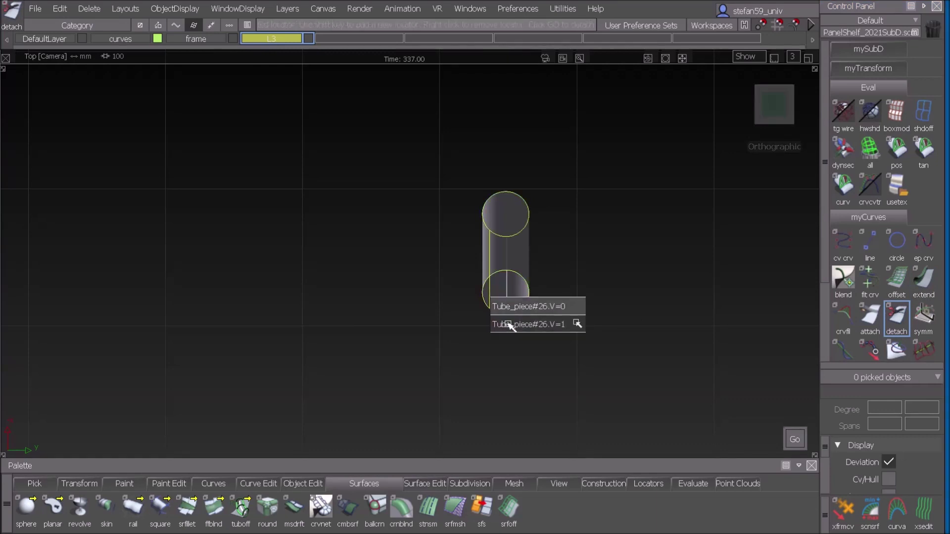
left_click(508, 324)
left_click_drag(530, 257, 504, 242)
key("space")
Step: Delete the inner half of the second split tube, keeping its outer half
left_click_drag(538, 340, 507, 357, "ctrl+shift")
left_click(529, 250)
key("Delete")
left_click(693, 430)
Step: Create a Skin surface between the two outer half tubes, joining their long cut edges nearest the Y axis
right_click_drag(659, 236, 628, 276, "alt+shift")
middle_click_drag(628, 276, 483, 283, "alt+shift")
left_click_drag(489, 283, 426, 284, "alt+shift")
right_click_drag(496, 277, 481, 284, "alt+shift")
middle_click_drag(476, 283, 294, 318, "alt+shift")
left_click_drag(375, 307, 305, 296, "alt+shift")
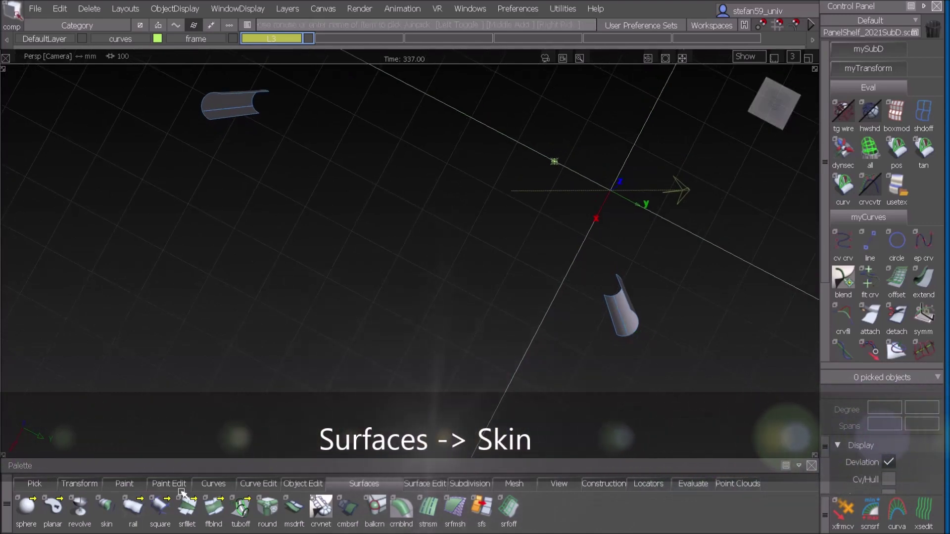
double_click(106, 507)
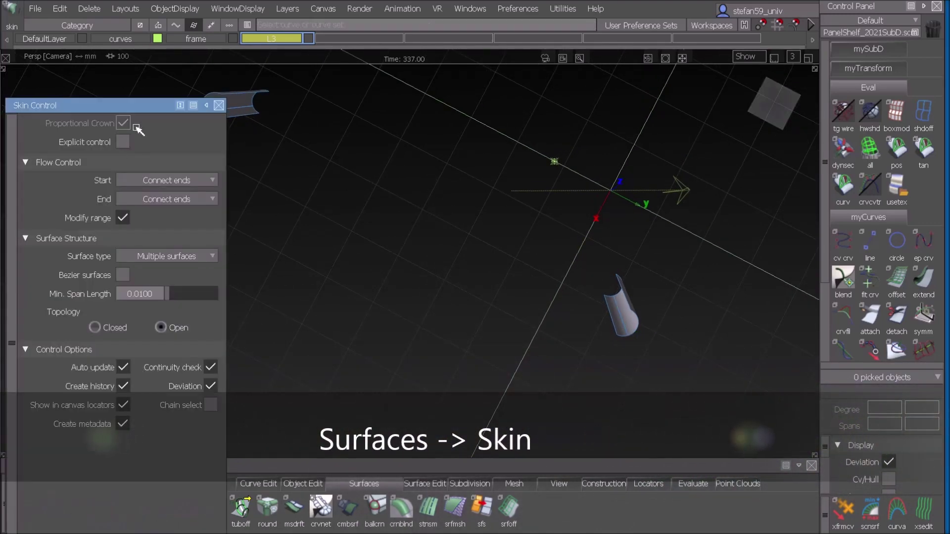
left_click(245, 96)
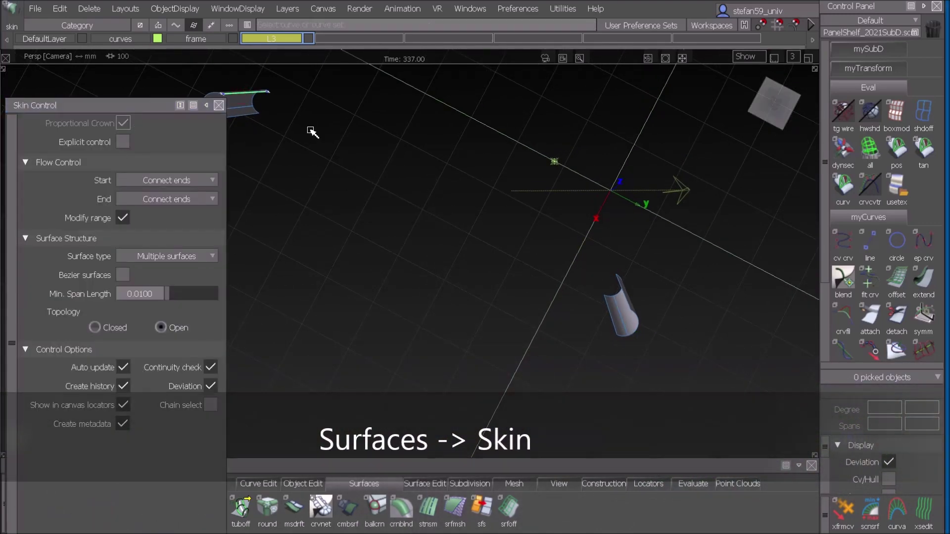
left_click(618, 285)
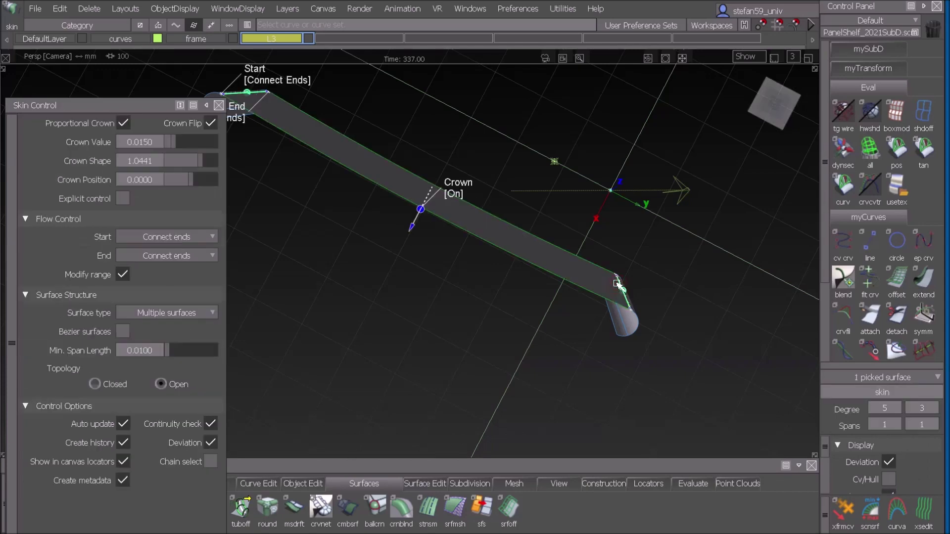
Step: Curve the backrest skin with a proportional crown of 0.0450 and finish it, ready for another skin
left_click(452, 192)
left_click(458, 192)
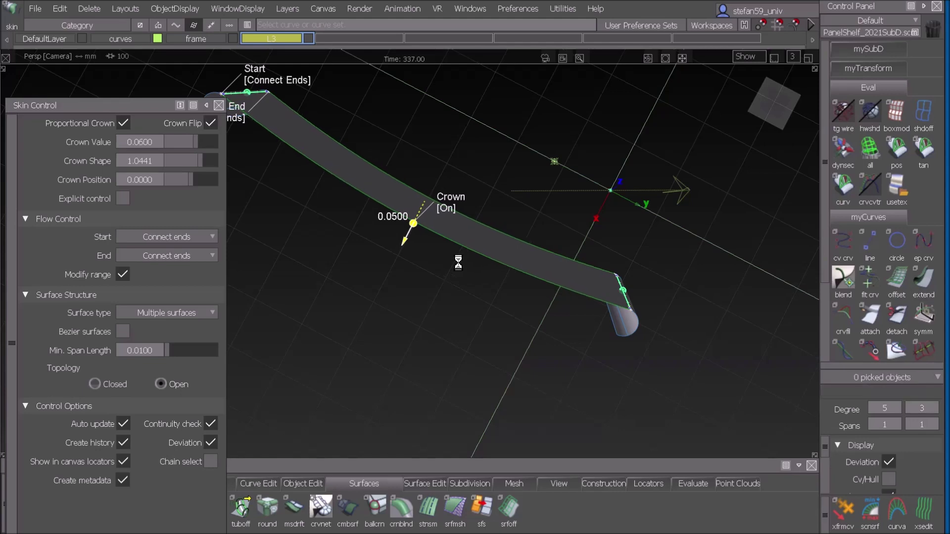
middle_click_drag(505, 339, 607, 349, "alt+shift")
mouse_move(230, 477)
left_click(221, 508)
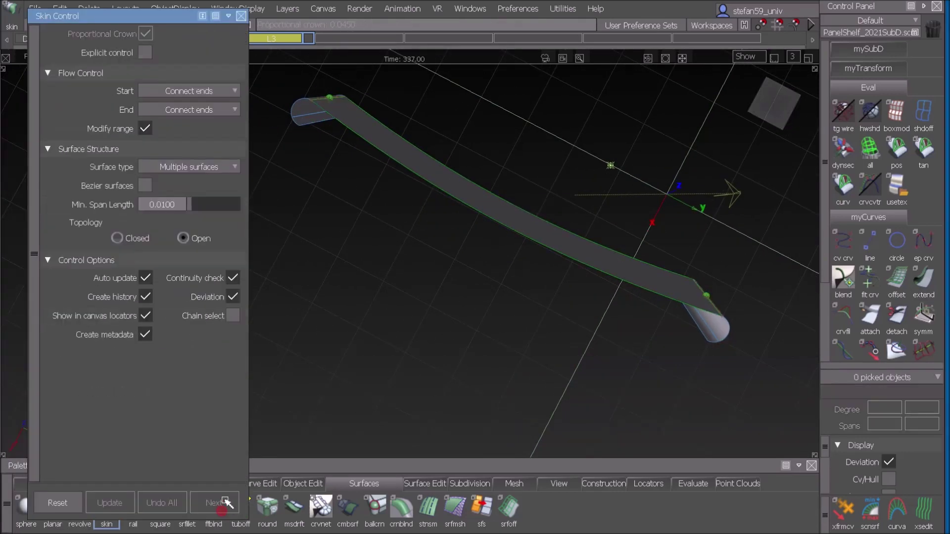
Step: Create a second Skin surface between the remaining long cut edges of the half tubes, with a crown of 0.0450
left_click(314, 126)
left_click(696, 330)
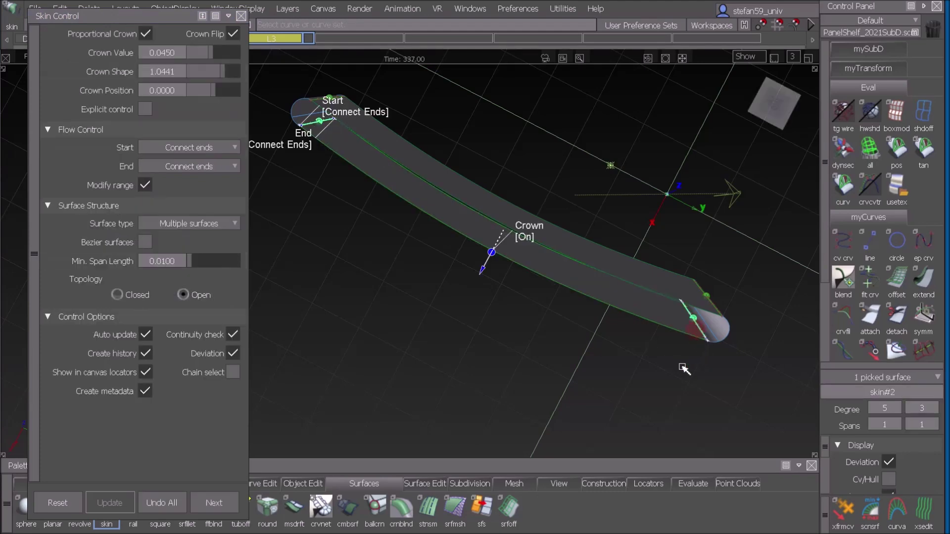
left_click_drag(639, 299, 639, 299, "ctrl+shift")
Step: Align the half tube's edge to the first skin with G1 continuity at the end farthest from the origin, removing its construction history
left_click_drag(399, 273, 453, 307, "alt+shift")
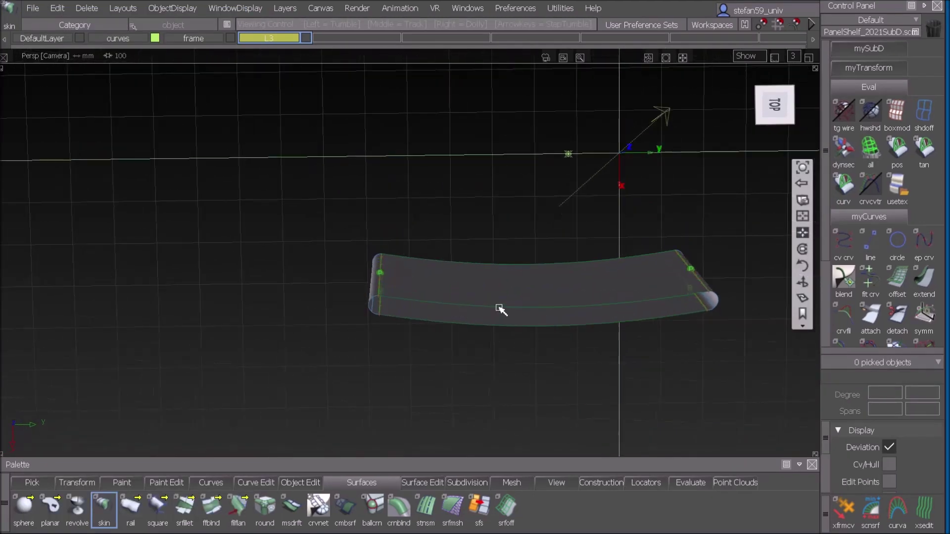
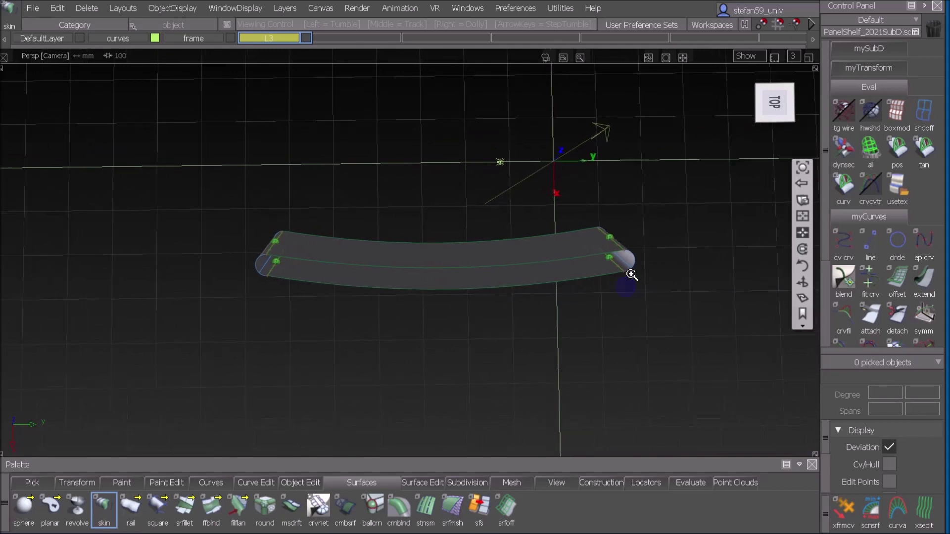
middle_click_drag(159, 231, 586, 272, "alt+shift")
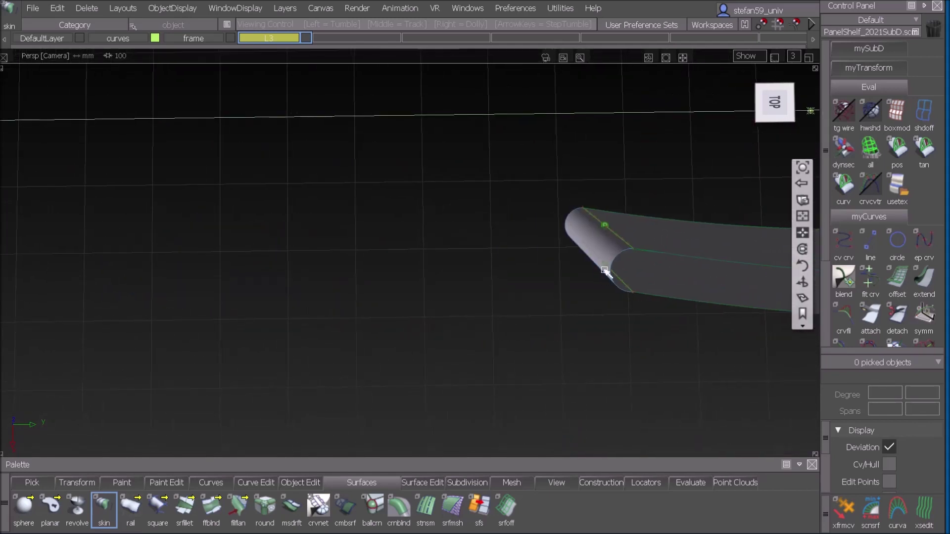
left_click_drag(659, 256, 593, 223, "alt+shift")
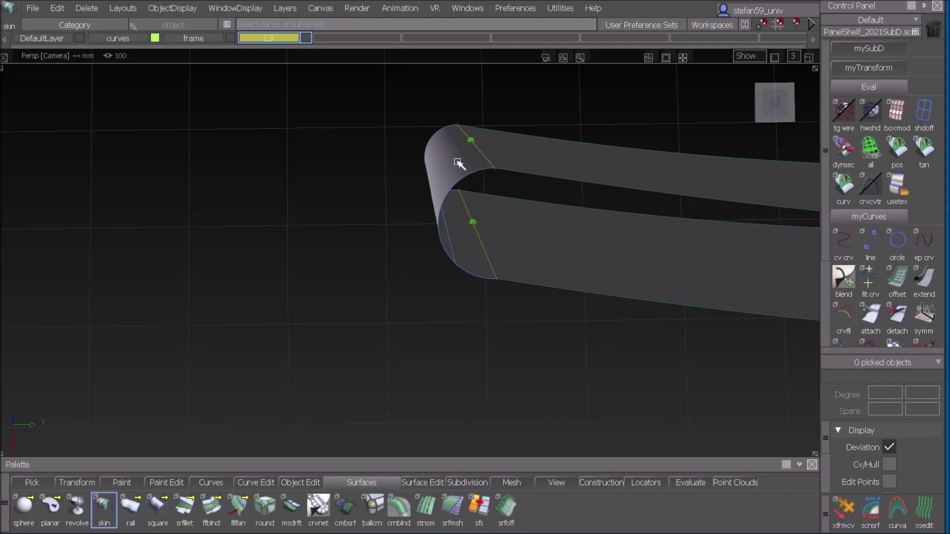
middle_click_drag(499, 242, 477, 251, "alt+shift")
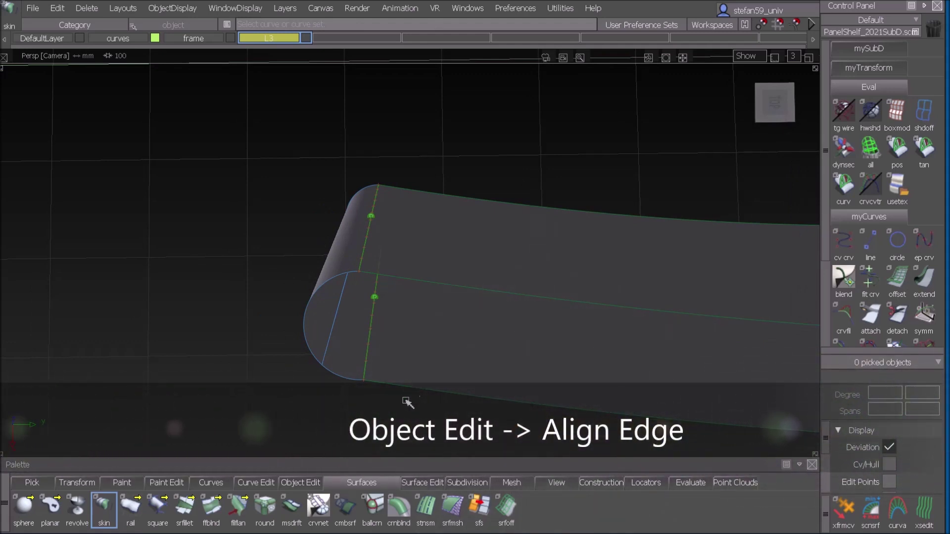
left_click(304, 483)
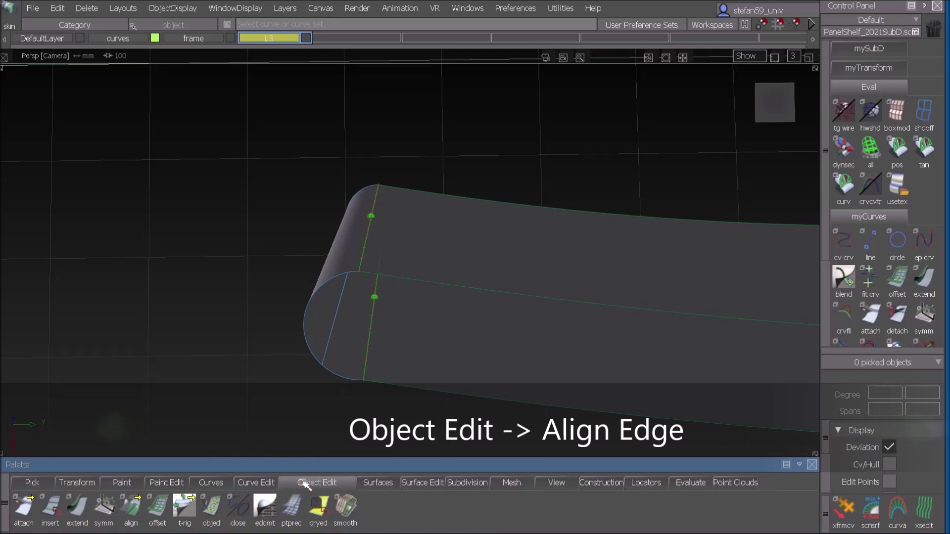
double_click(131, 506)
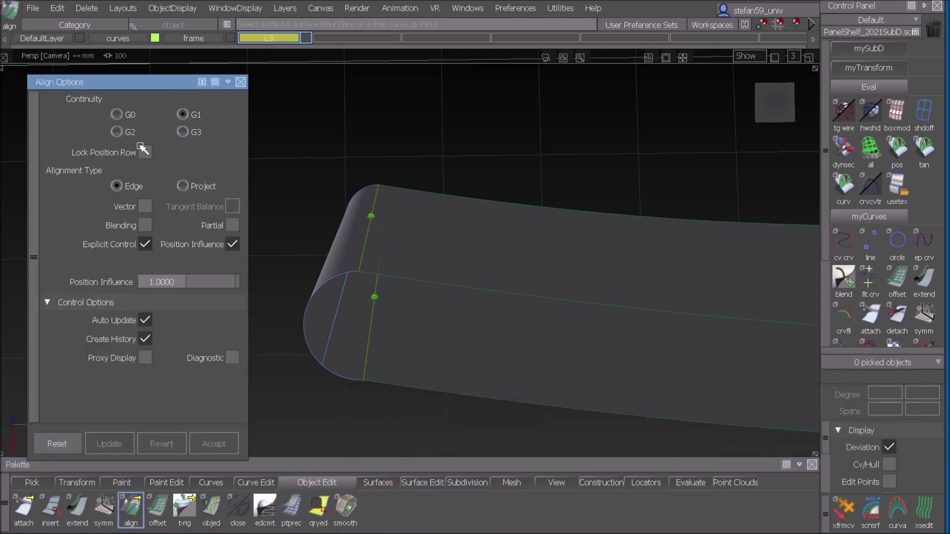
left_click(183, 115)
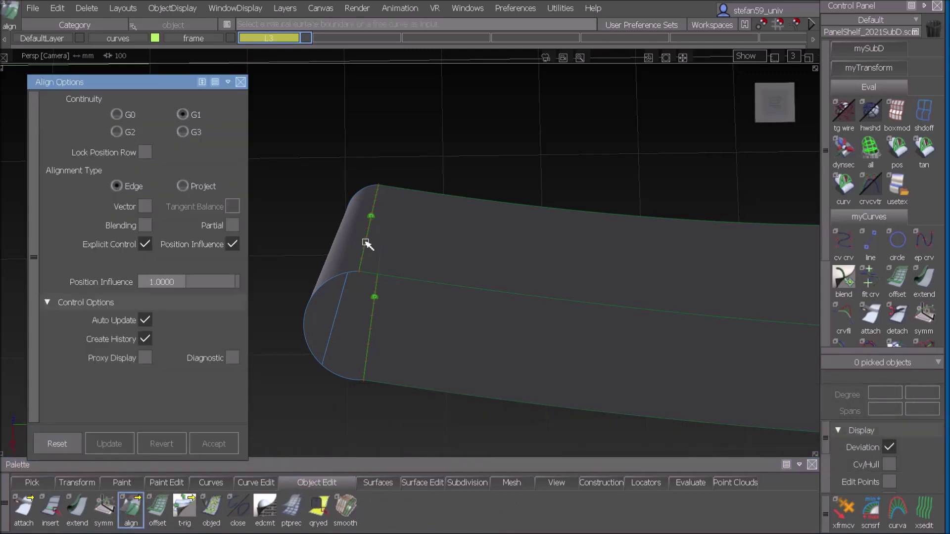
left_click(360, 242)
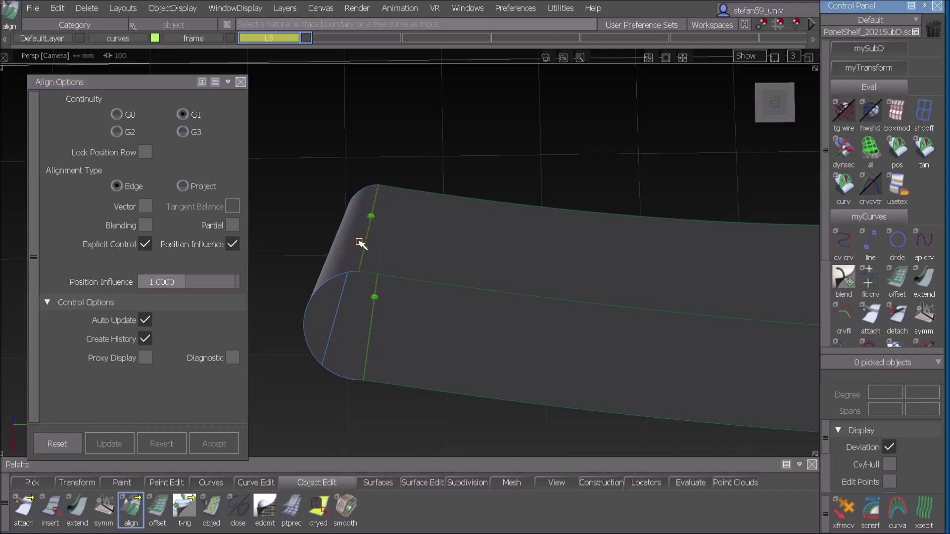
left_click(366, 251)
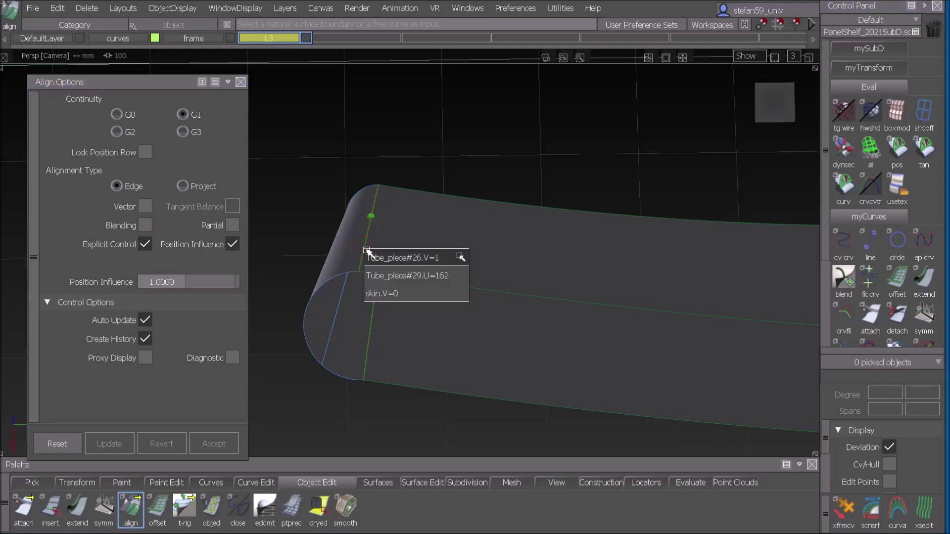
left_click(396, 258)
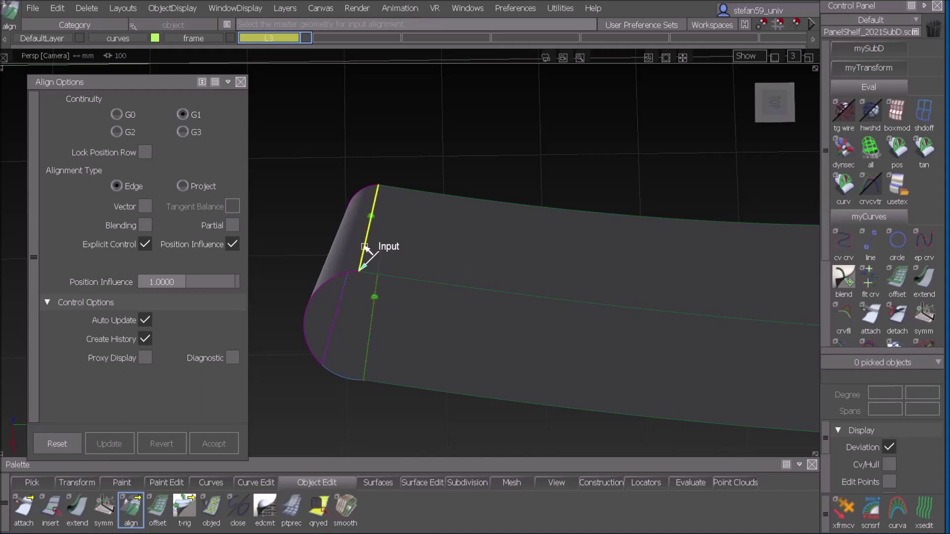
left_click(366, 247)
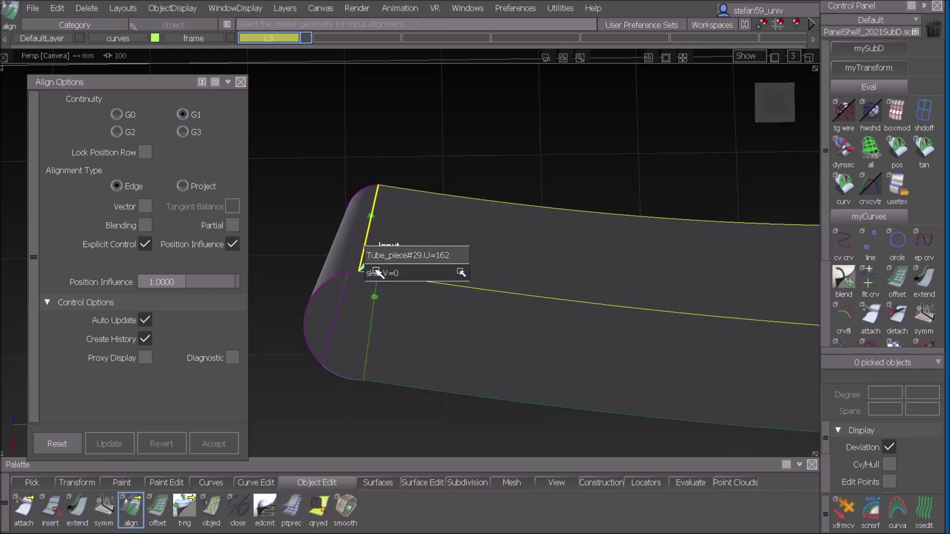
left_click(376, 271)
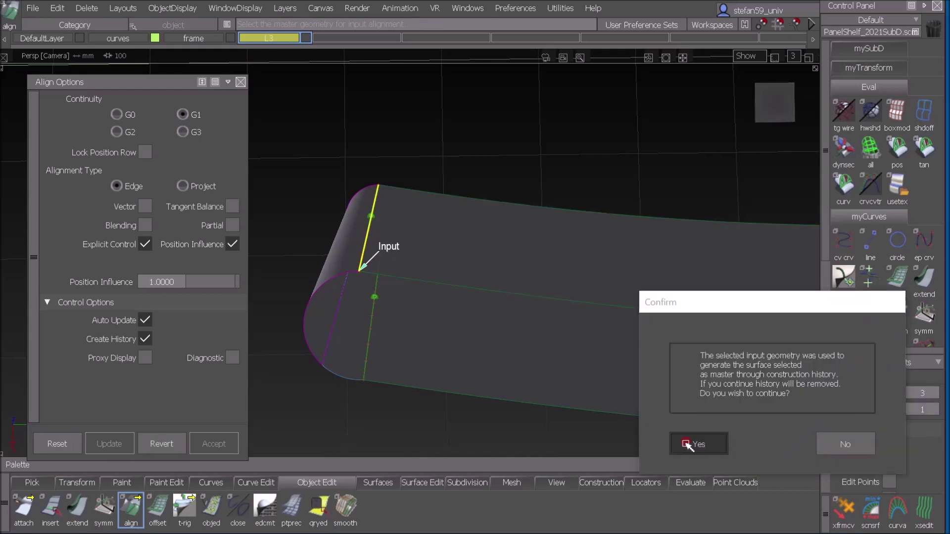
left_click(692, 444)
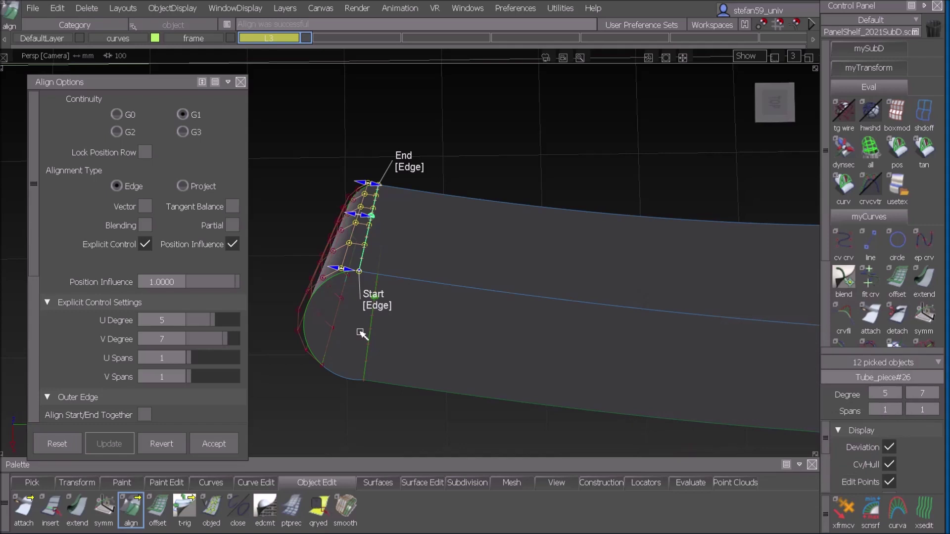
left_click(213, 445)
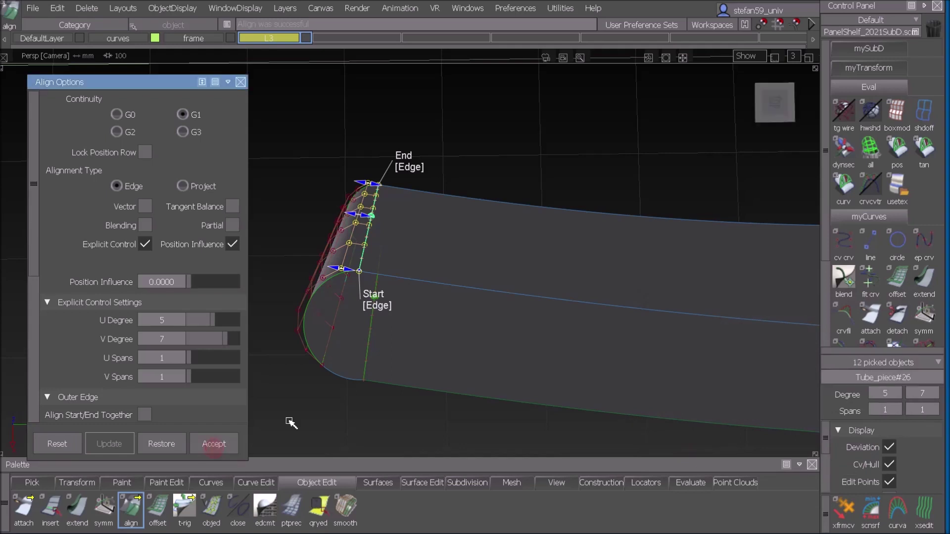
Step: Align the other half-tube edge at the same end to the second skin with G1 continuity, removing its construction history
left_click(364, 367)
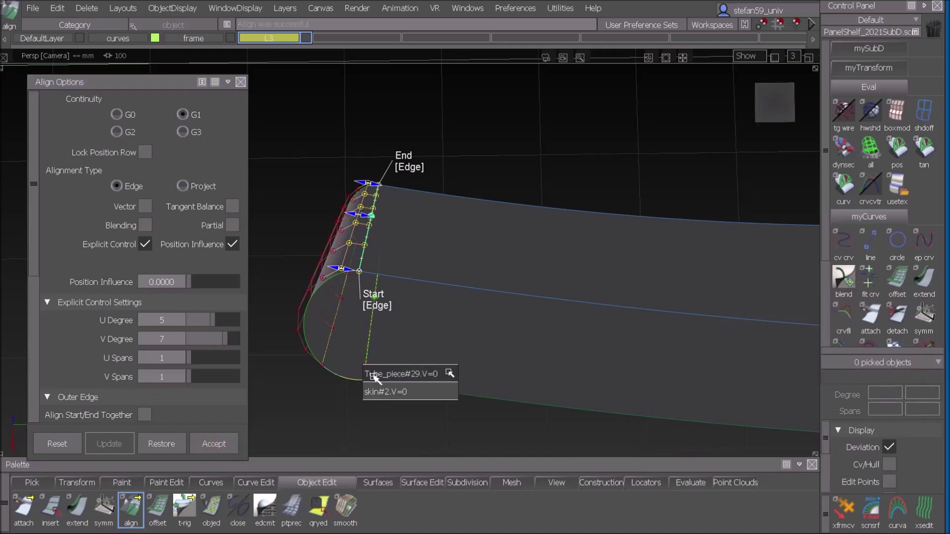
left_click(370, 370)
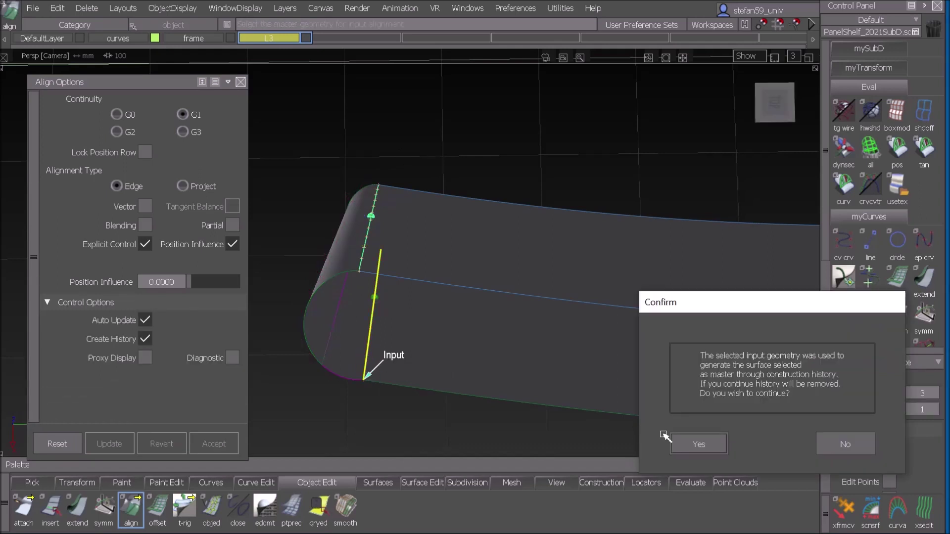
left_click(676, 441)
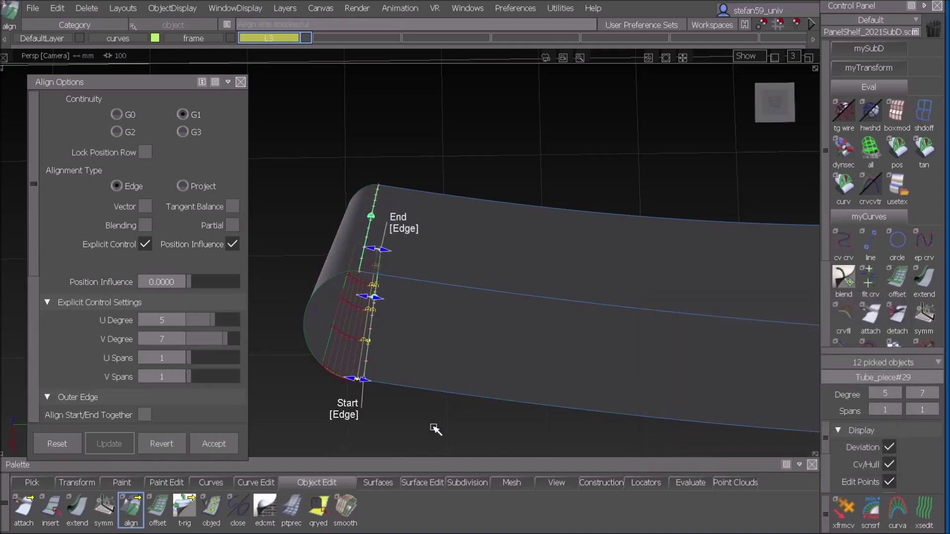
left_click(238, 442)
Step: Align the half-tube edge nearest the origin to the first skin's end edge with G1 continuity
left_click_drag(434, 360, 534, 394, "alt+shift")
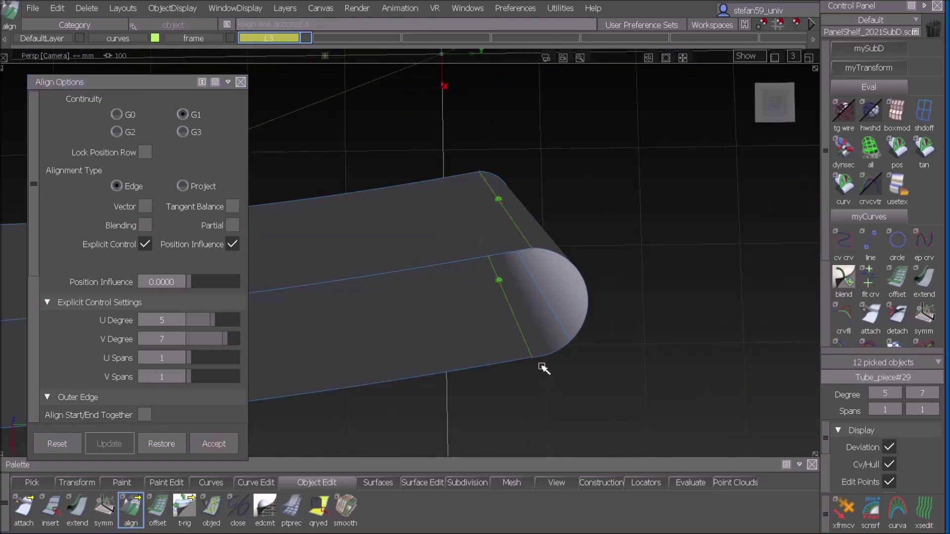
left_click(533, 236)
left_click(520, 230)
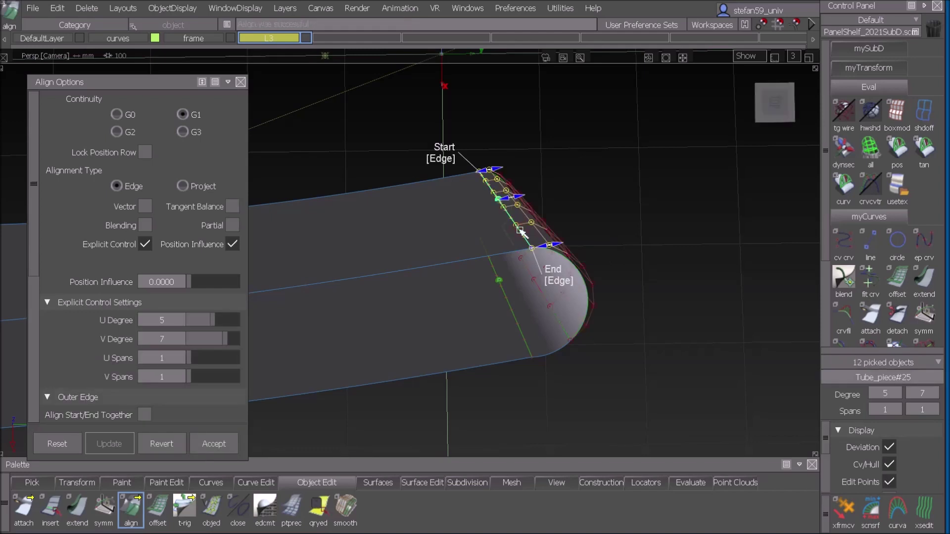
left_click(216, 437)
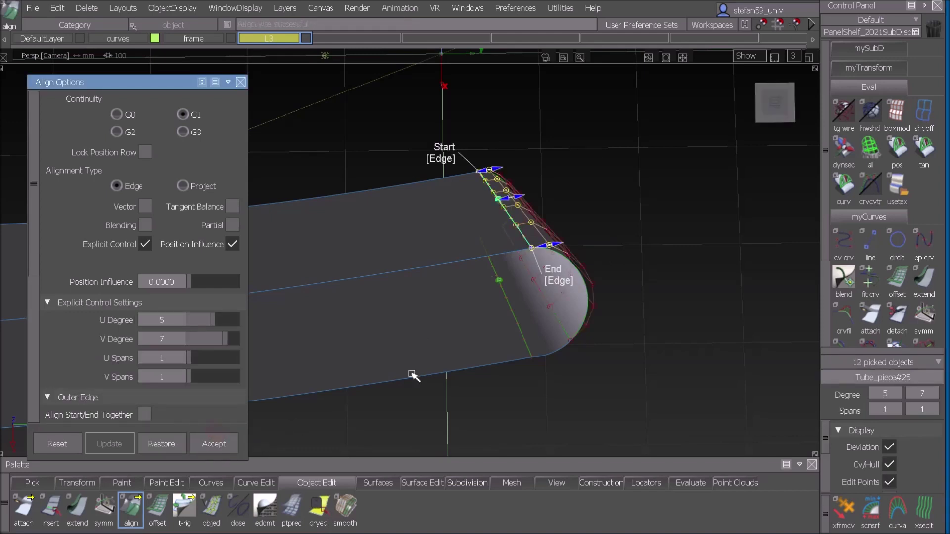
Step: Align the remaining half-tube edge to the second skin's end edge with G1 continuity and finish the alignment
left_click(523, 334)
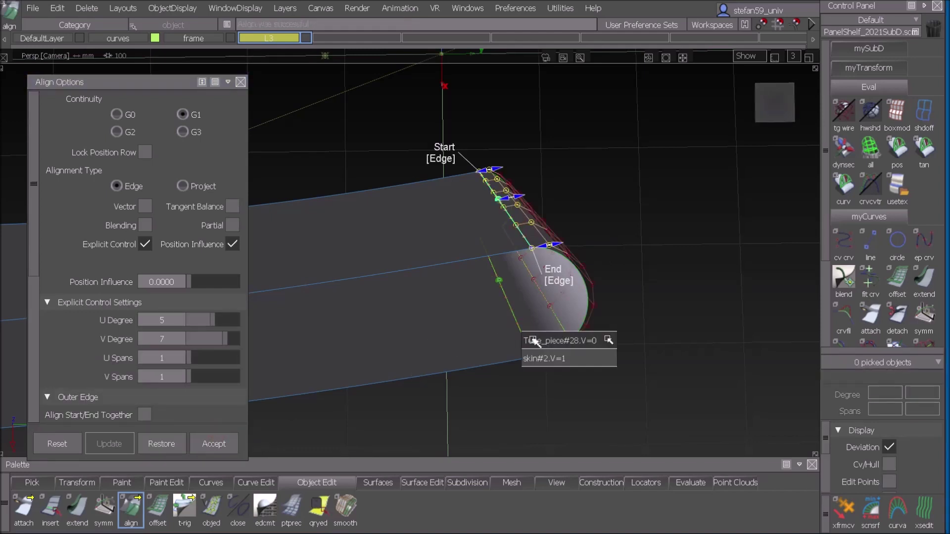
left_click(535, 340)
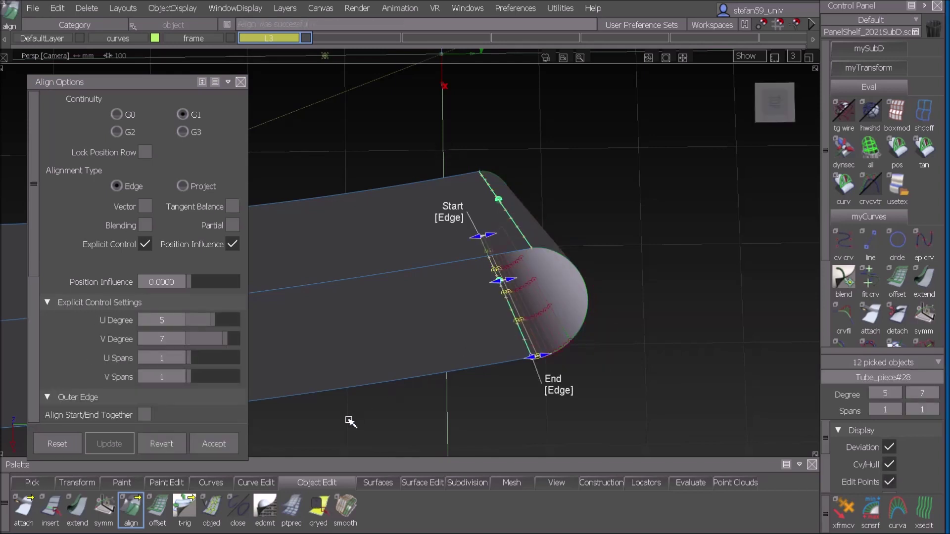
left_click_drag(364, 399, 384, 317, "ctrl+shift")
right_click_drag(448, 284, 433, 335, "alt+shift")
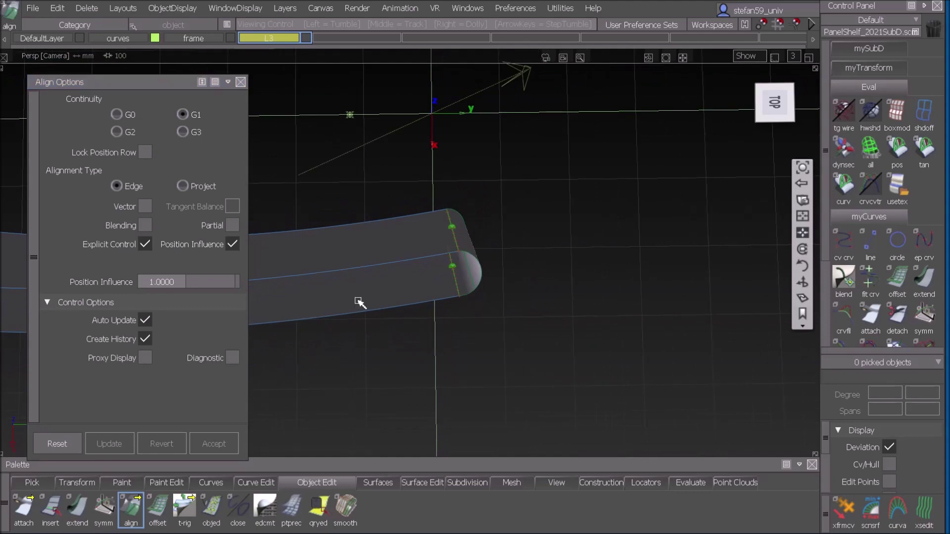
left_click(241, 82)
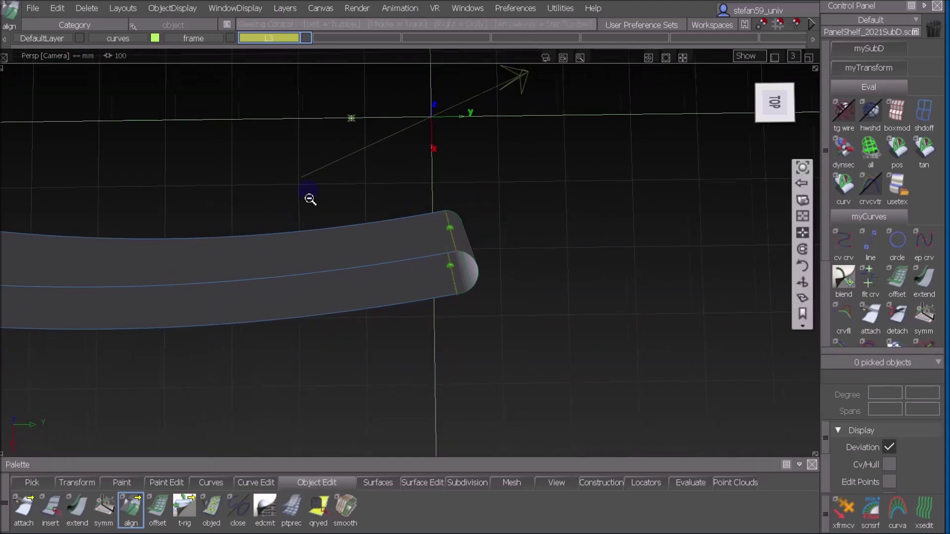
Step: Use the Orientation tool to flip the normals of both half-tube pieces at the end farthest from the origin, matching the skins
left_click_drag(310, 198, 272, 252, "alt+shift")
middle_click_drag(271, 252, 403, 292, "alt+shift")
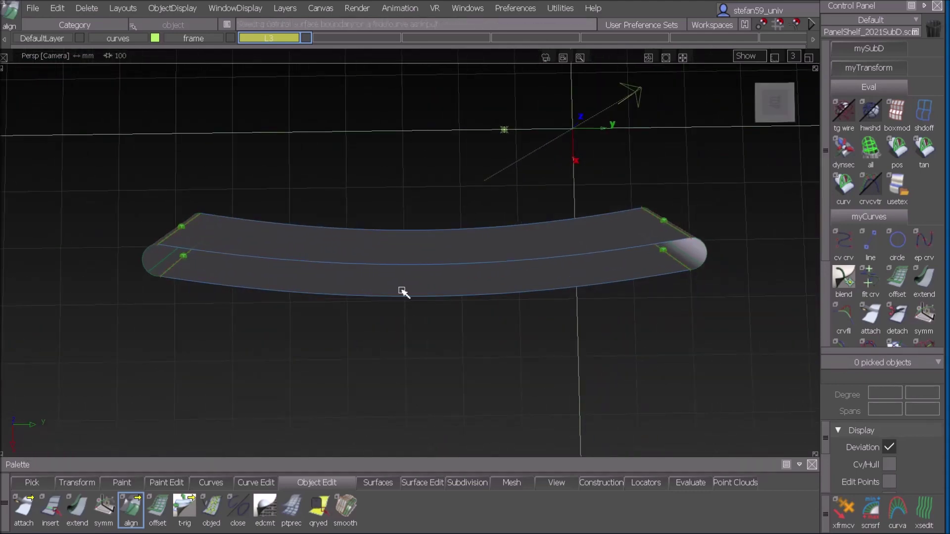
left_click(361, 351, "ctrl+shift")
left_click(418, 483)
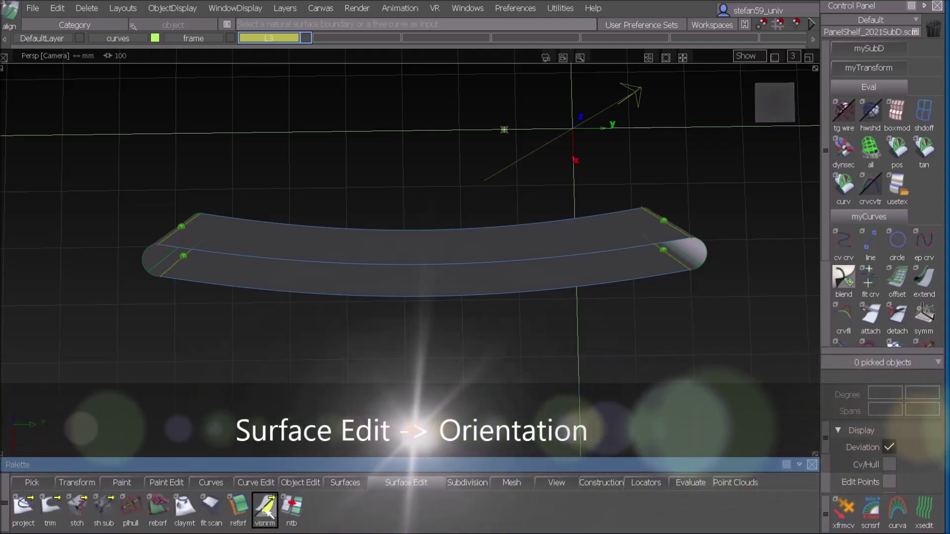
left_click(265, 510)
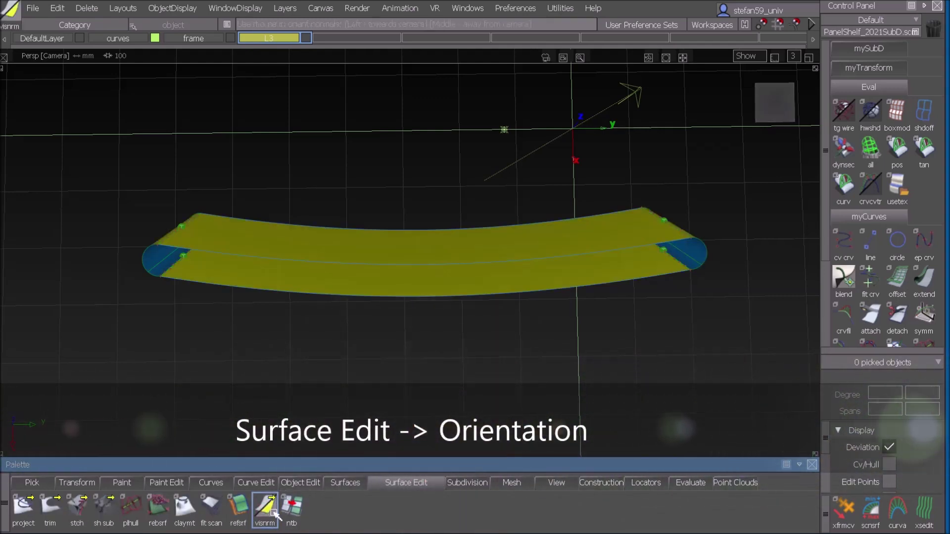
key("shift+alt")
left_click_drag(509, 354, 496, 301, "alt+shift")
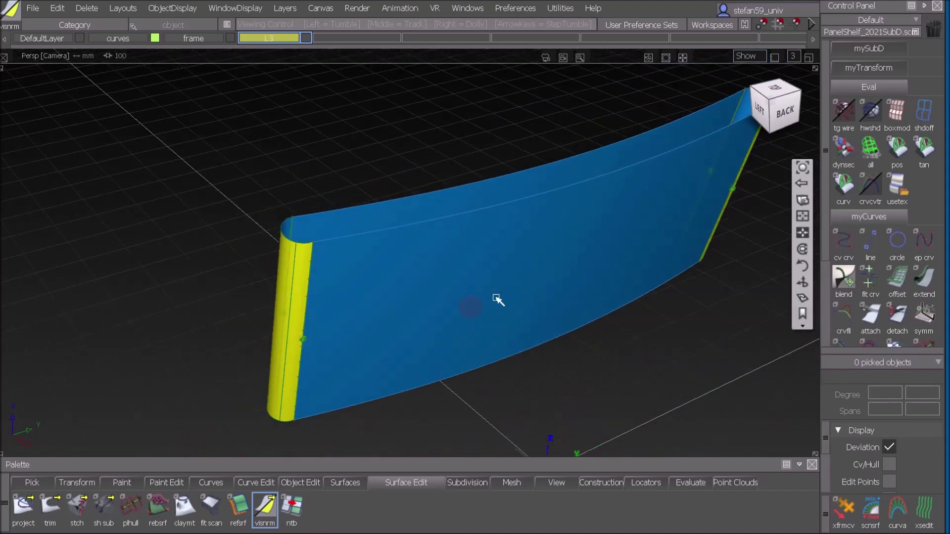
left_click(299, 302)
left_click(291, 303)
Step: Flip the normals of the half-tube pieces at the end nearest the origin so the whole backrest shows blue outside
left_click_drag(291, 304, 505, 360, "alt+shift")
left_click_drag(595, 373, 333, 265, "alt+shift")
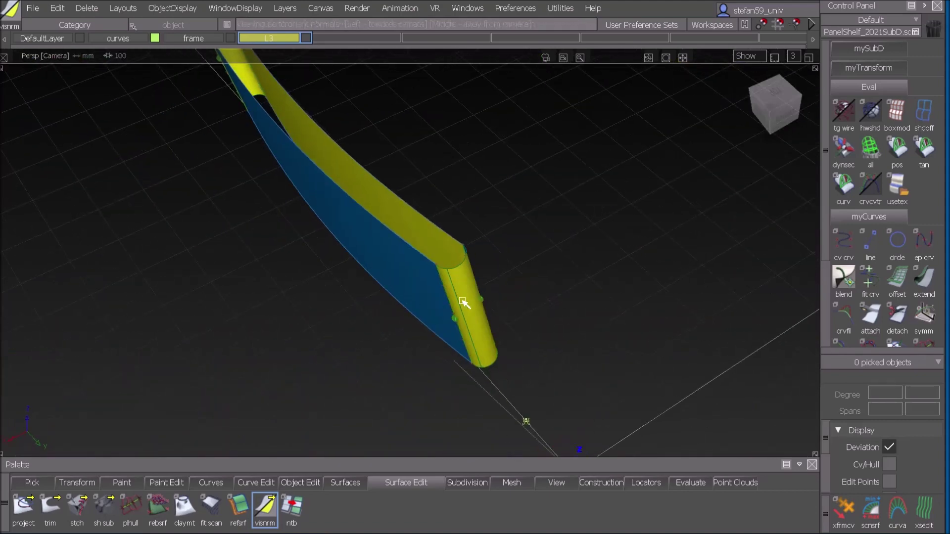
left_click_drag(456, 311, 539, 335, "alt+shift")
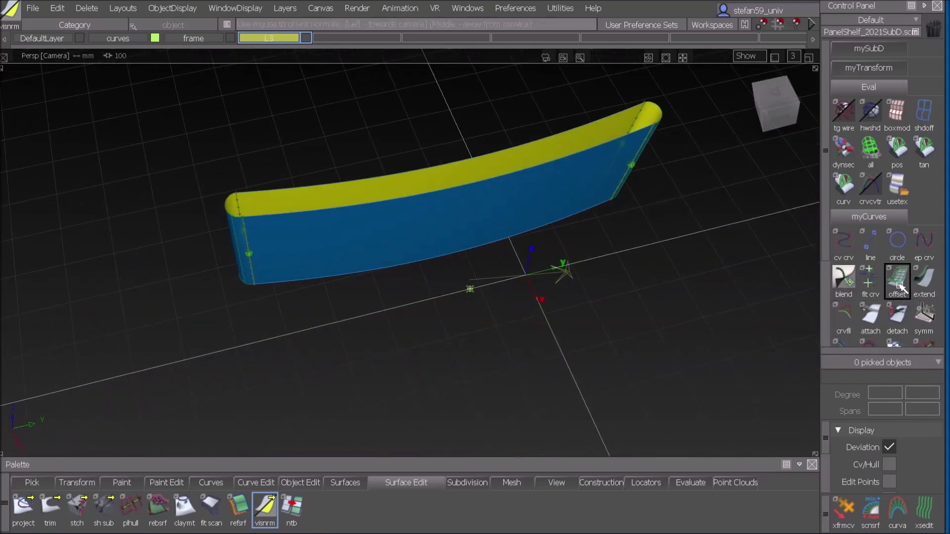
Step: Offset all backrest surfaces outward by 5 mm with Surface Offset, using Create Wall to close the edges
left_click(356, 483)
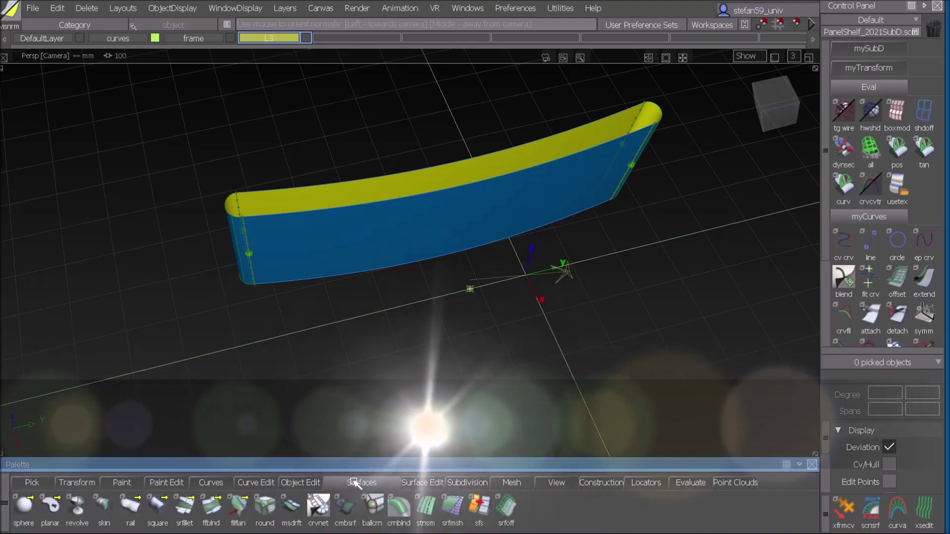
left_click(506, 511)
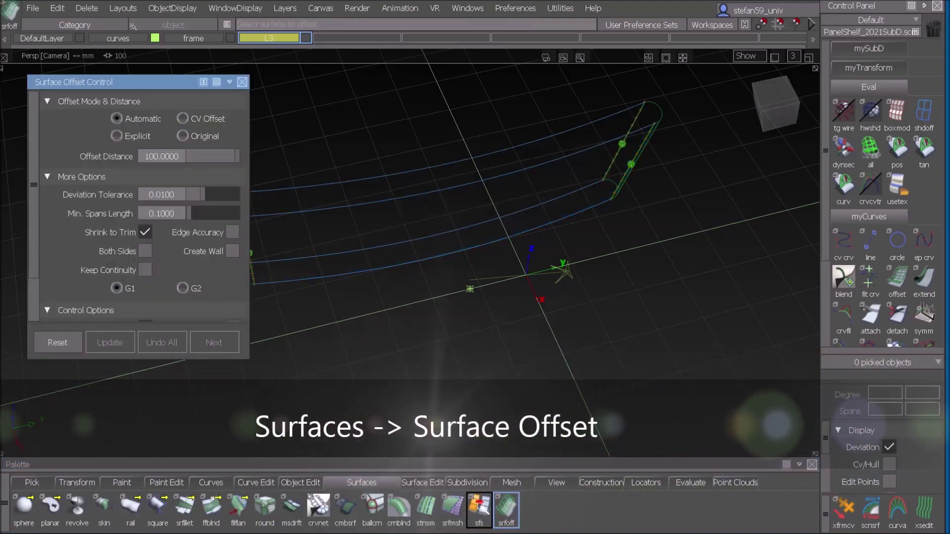
middle_click_drag(418, 334, 458, 357, "alt+shift")
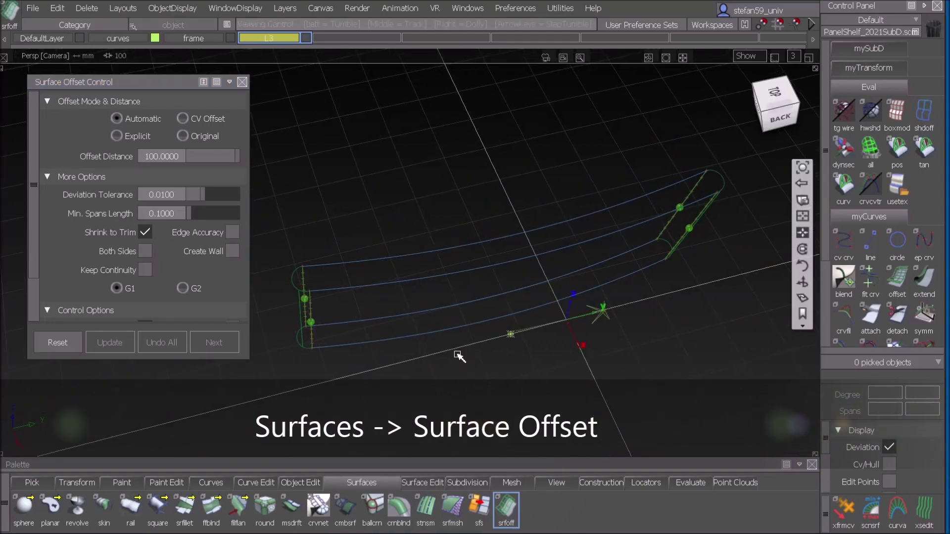
left_click(235, 253)
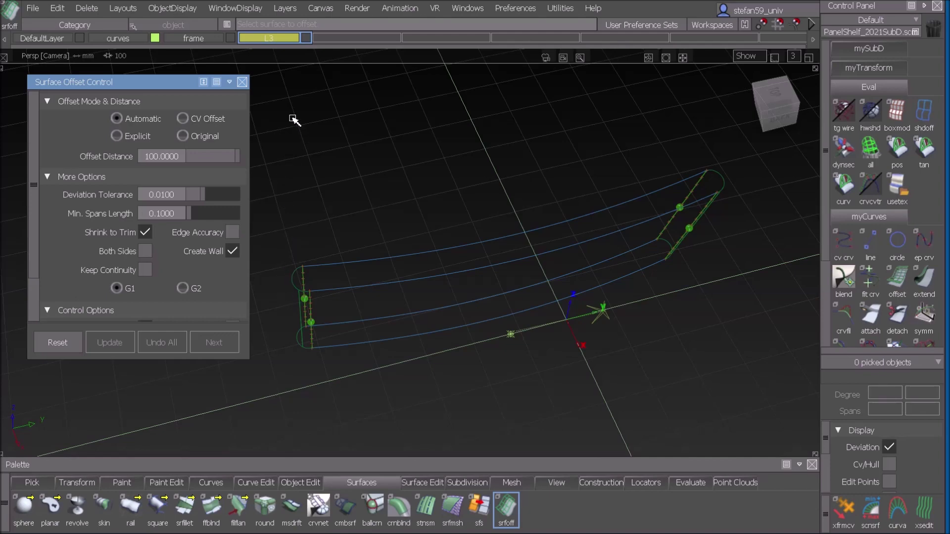
left_click_drag(282, 85, 537, 400)
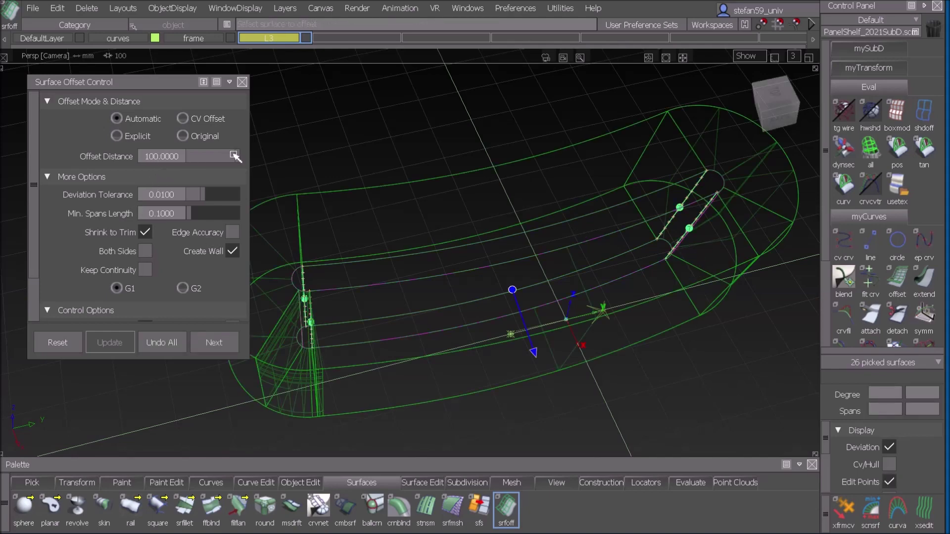
left_click(235, 156)
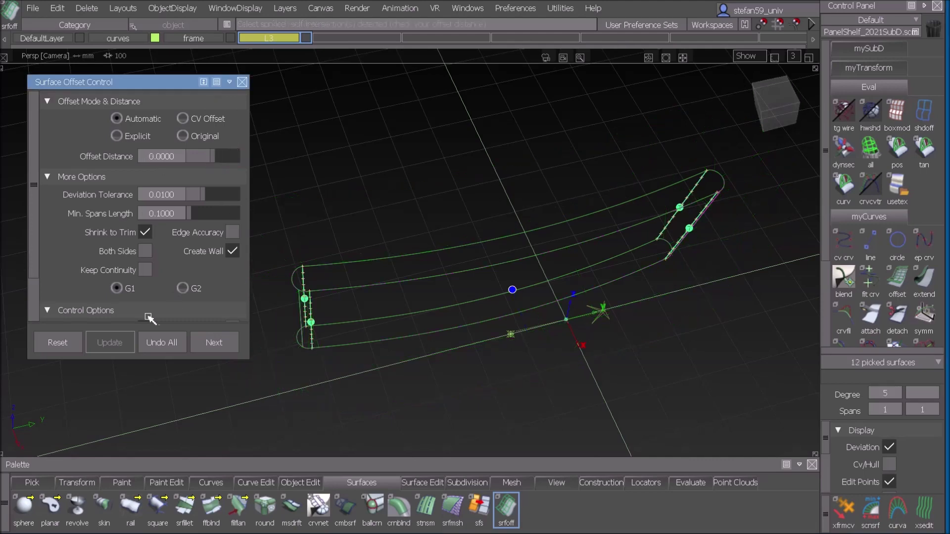
left_click_drag(216, 157, 217, 158)
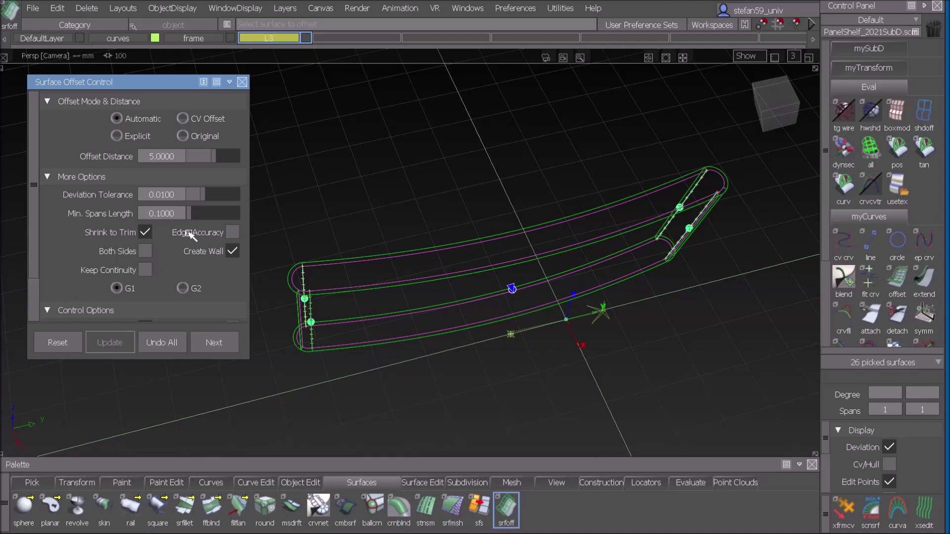
Step: Clear the selection and shade the walled backrest to inspect its rim up close
left_click_drag(325, 290, 364, 211, "ctrl+shift")
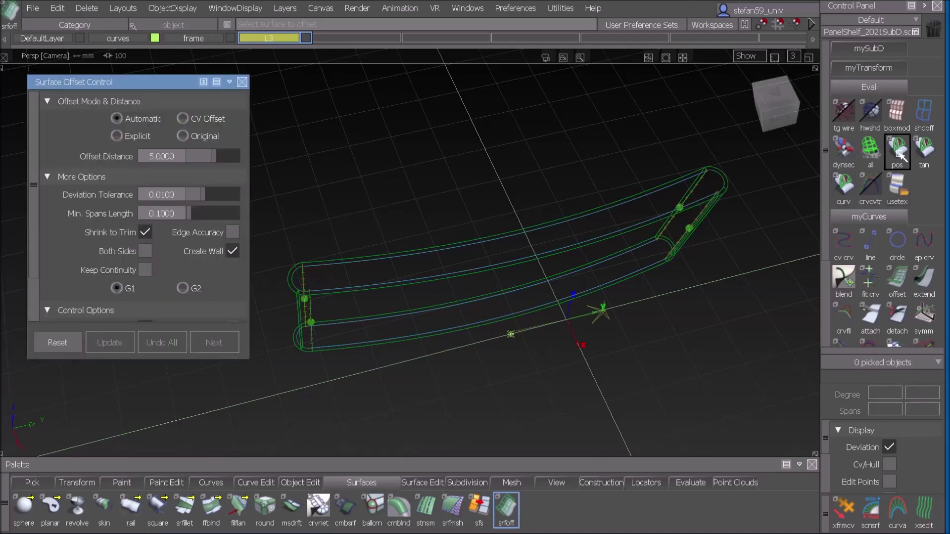
left_click(880, 121)
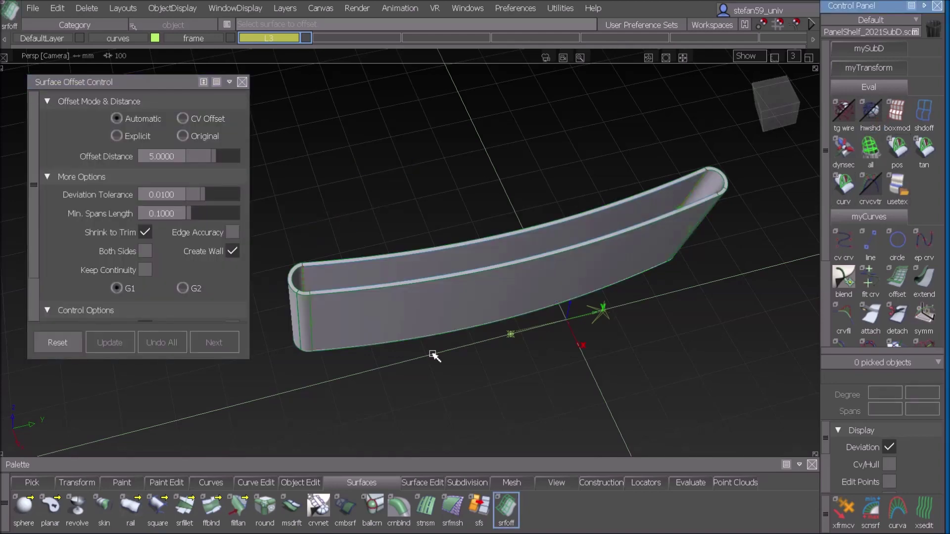
left_click_drag(434, 276, 259, 350, "alt+shift")
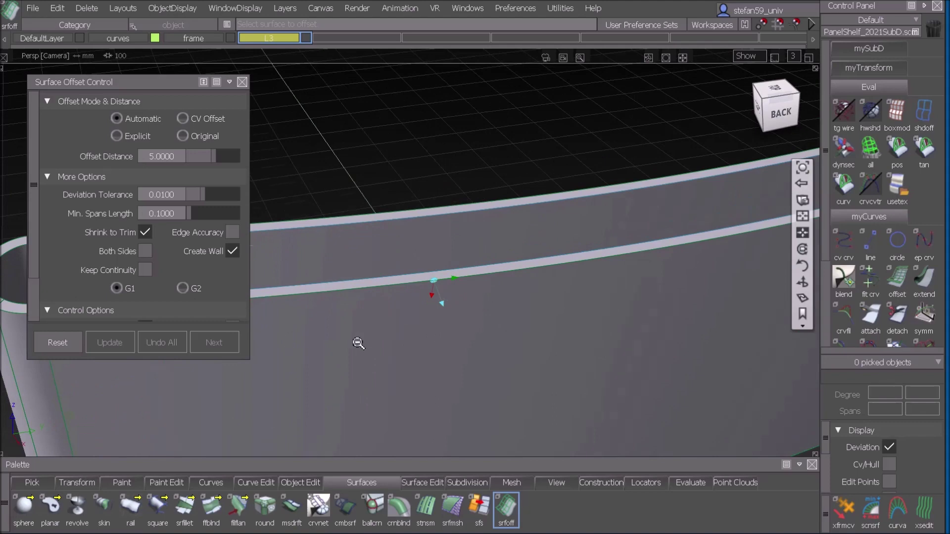
right_click_drag(358, 343, 345, 361, "alt+shift")
left_click_drag(360, 363, 360, 317, "ctrl+shift")
Step: Show all hidden geometry so the backrest appears together with the tubular frame and reference image
right_click(362, 244, "ctrl+shift")
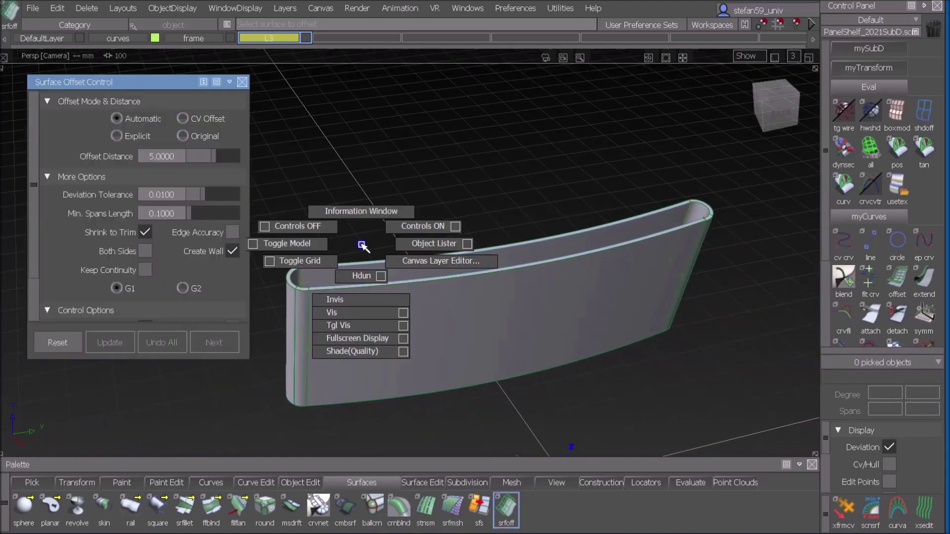
right_click_drag(351, 296, 346, 317, "ctrl+shift")
left_click_drag(314, 335, 636, 299, "alt+shift")
right_click_drag(636, 298, 671, 298, "alt+shift")
left_click_drag(651, 312, 563, 343, "alt+shift")
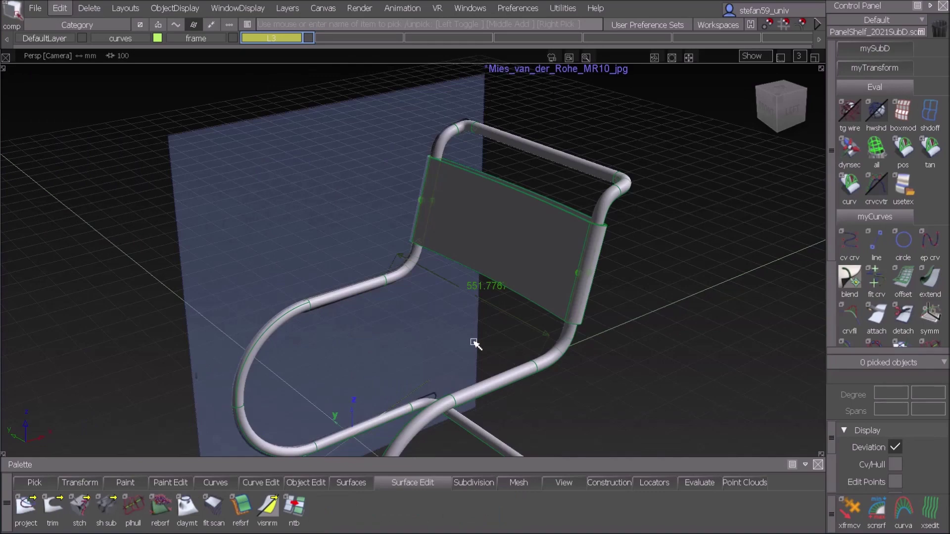
Step: Select the two straight seat tubes of the frame and hide everything unselected
middle_click_drag(473, 341, 496, 343, "alt+shift")
right_click_drag(496, 343, 504, 320, "alt+shift")
middle_click_drag(505, 320, 476, 303, "alt+shift")
left_click(463, 296, "ctrl+shift")
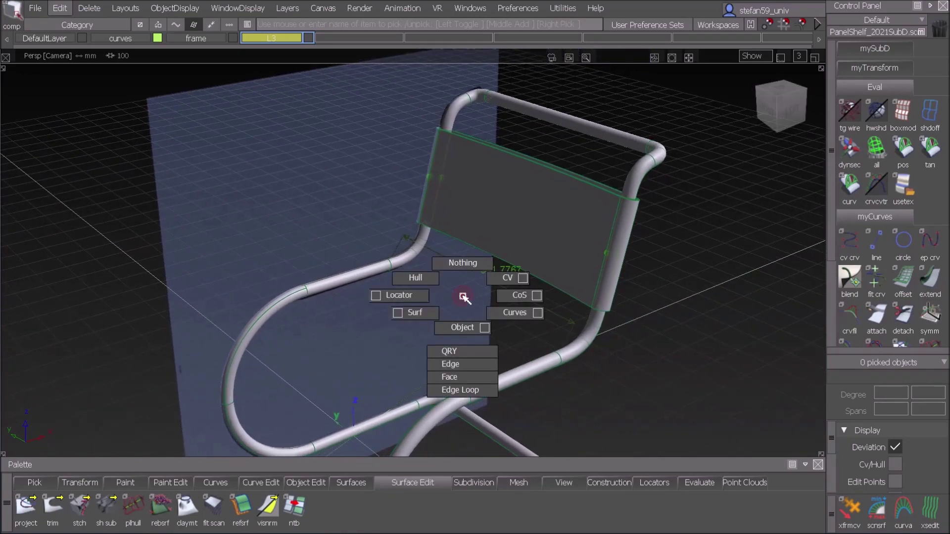
left_click_drag(462, 296, 410, 315, "ctrl+shift")
left_click(353, 269)
left_click(527, 365)
left_click(535, 389)
right_click(536, 330, "ctrl+shift")
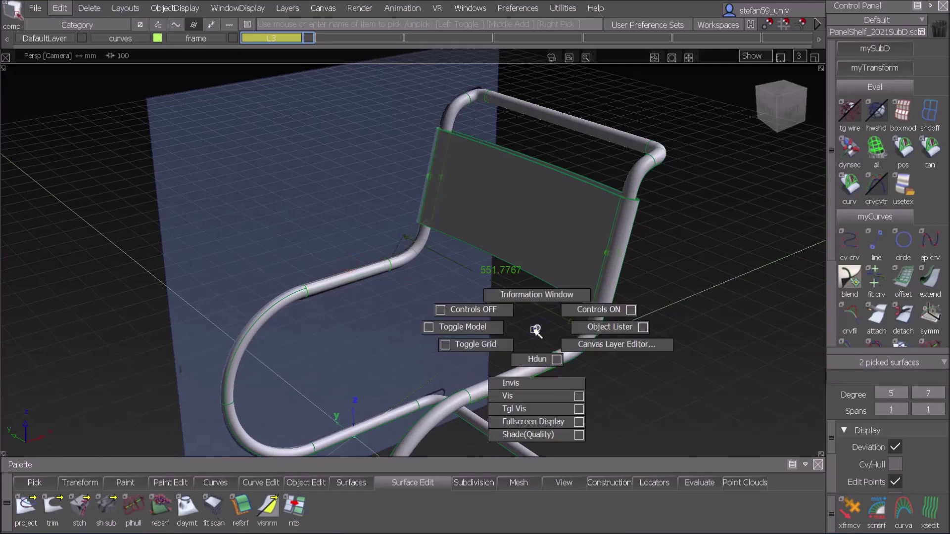
left_click(530, 359)
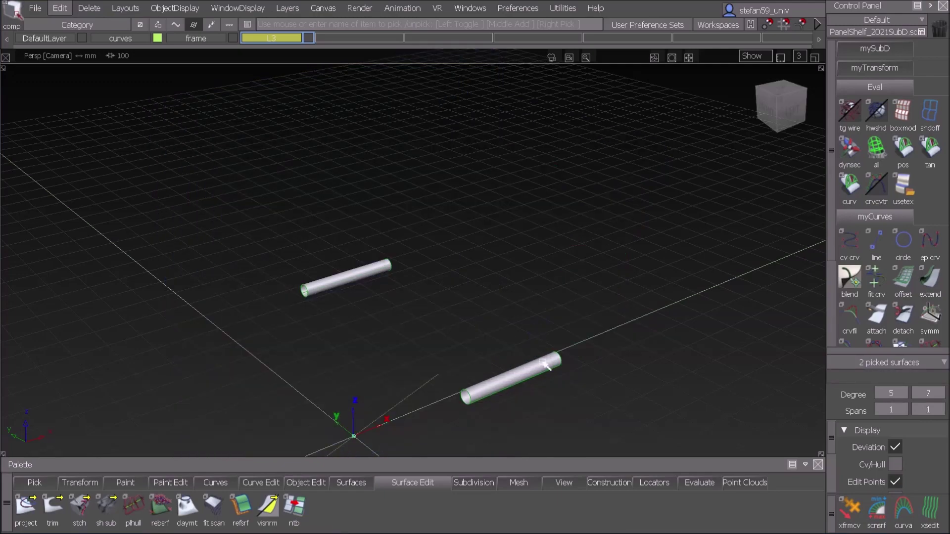
Step: Detach the two straight seat tubes lengthwise into inner and outer halves
left_click_drag(629, 335, 307, 335, "alt+shift")
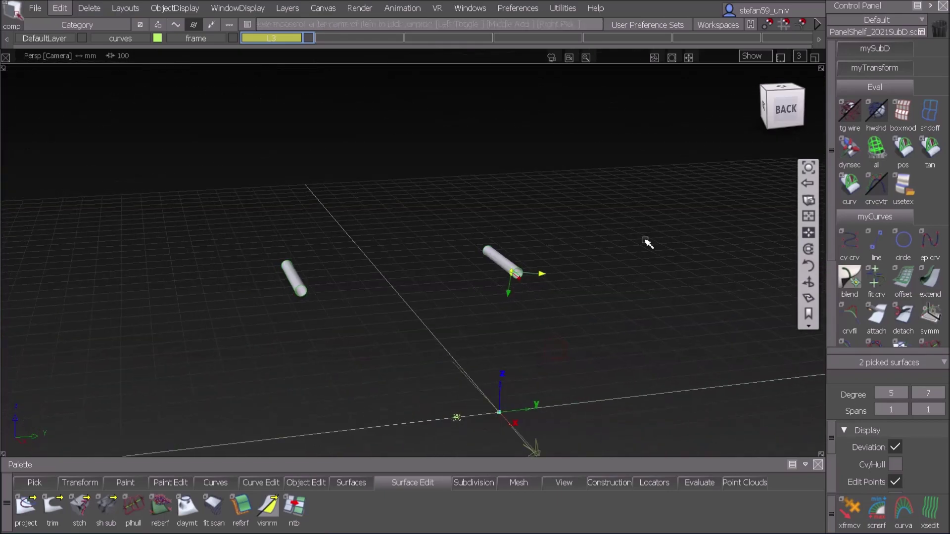
left_click(780, 88)
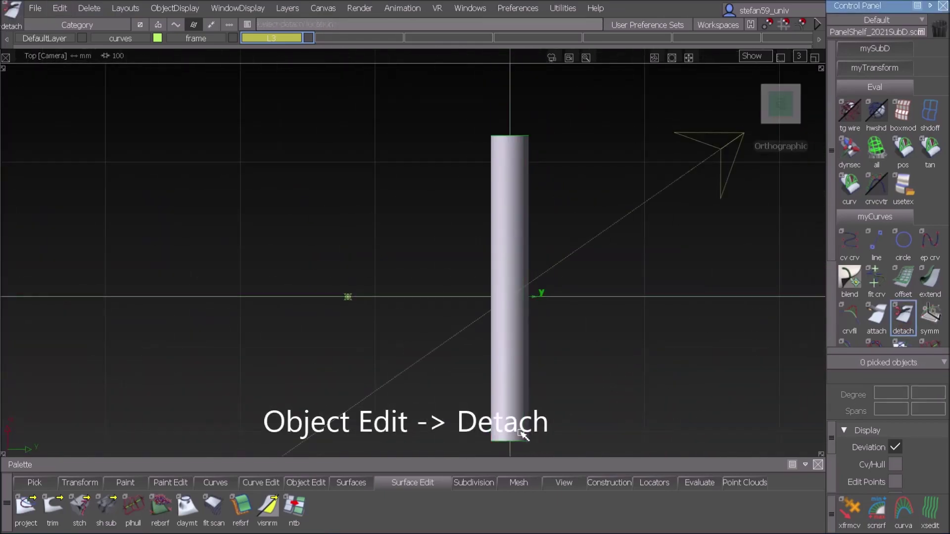
left_click_drag(516, 434, 520, 350, "alt+shift")
left_click(518, 354)
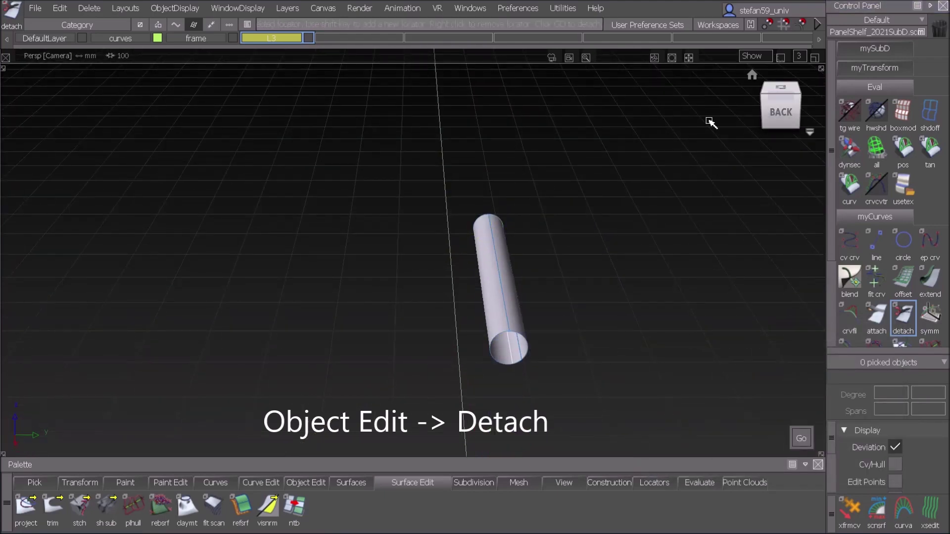
left_click(780, 89)
left_click_drag(487, 386, 559, 293, "ctrl+shift")
middle_click_drag(560, 292, 450, 267, "alt+shift")
left_click(449, 246, "shift")
left_click(442, 244)
key("space")
Step: Delete the inner halves of the seat tubes, keeping only the outer half tubes
left_click_drag(474, 276, 431, 293, "ctrl+shift")
left_click(465, 198)
key("Delete")
Step: Skin two surfaces across the seat, joining the matching long edges of the opposite half tubes
middle_click_drag(693, 237, 577, 359, "alt+shift")
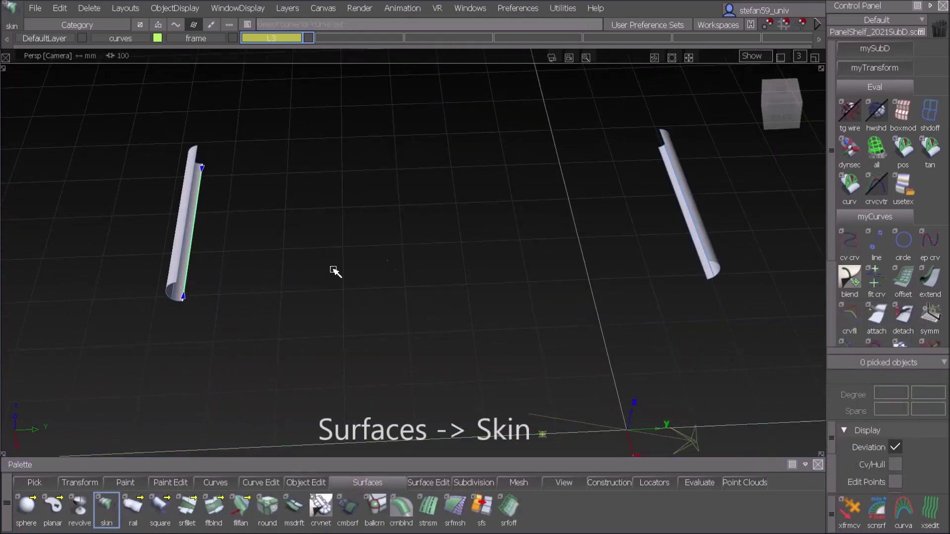
left_click(181, 291)
left_click(707, 269)
left_click(187, 248)
left_click(193, 251)
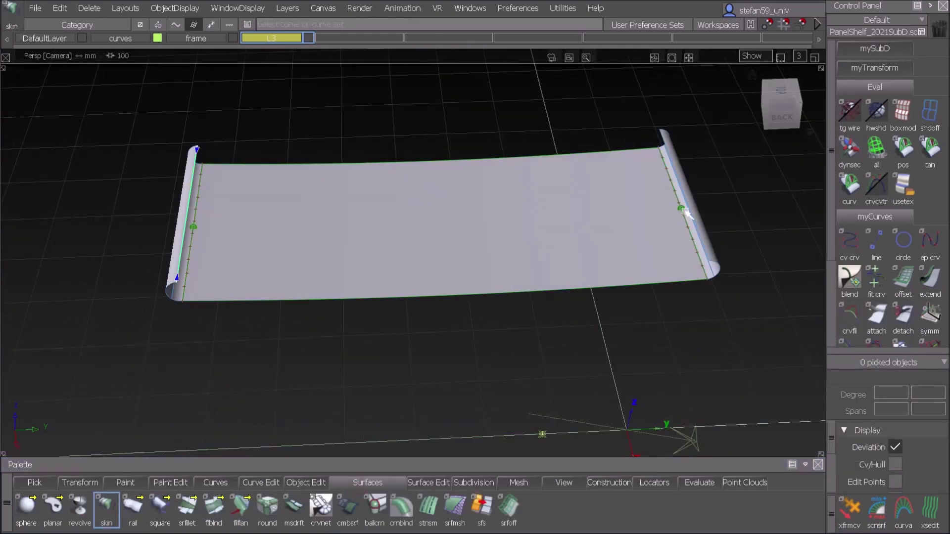
left_click(691, 206)
Step: Offset all seat surfaces outward by 5 mm with Create Wall enabled, and show the hidden chair parts
middle_click_drag(496, 375, 277, 376, "alt+shift")
right_click_drag(276, 376, 444, 382, "alt+shift")
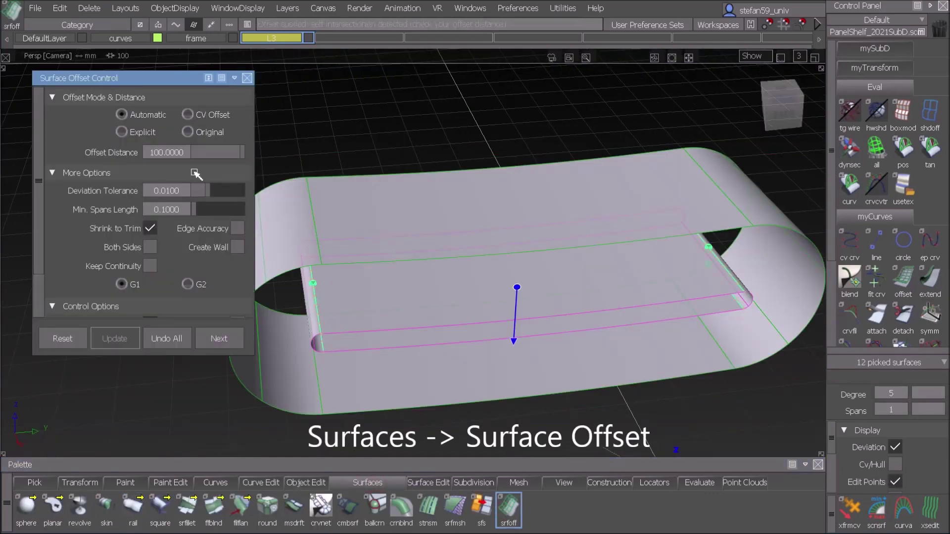
left_click_drag(172, 80, 123, 104)
left_click(188, 271)
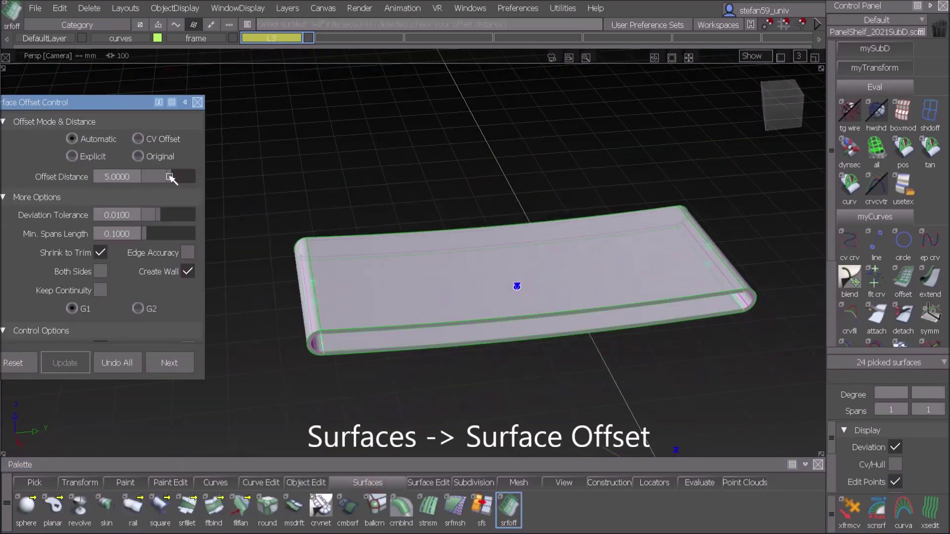
right_click_drag(487, 255, 456, 311, "ctrl+shift")
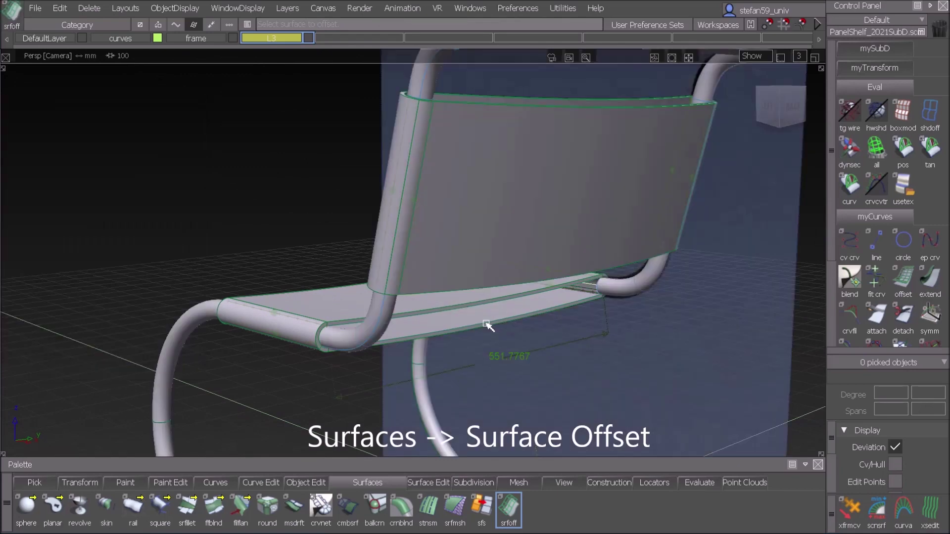
Step: Examine how the seat and backrest wrap around the frame tubes from the back, side and front
left_click(488, 325)
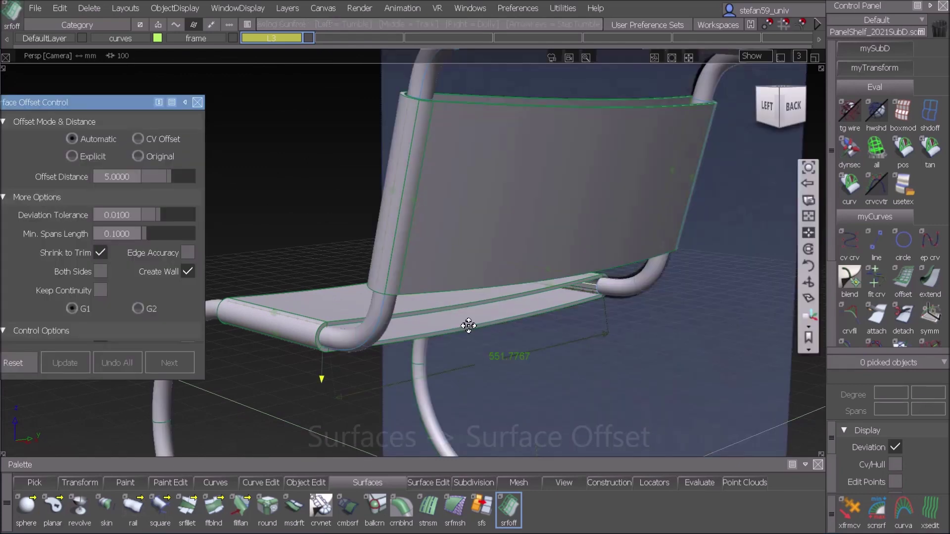
middle_click_drag(457, 295, 479, 291, "alt+shift")
left_click_drag(477, 303, 689, 360, "alt+shift")
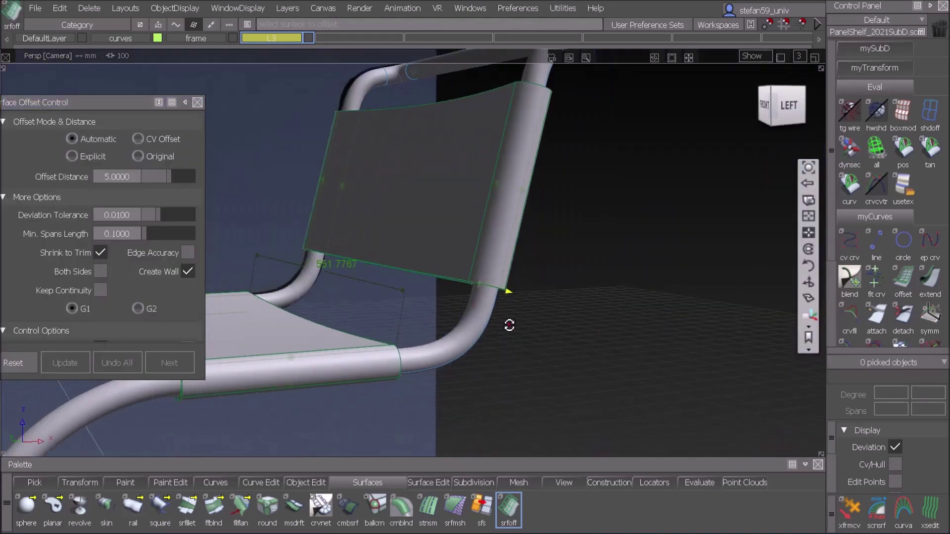
left_click_drag(509, 326, 644, 331, "alt+shift")
right_click_drag(645, 331, 632, 341, "alt+shift")
left_click_drag(632, 341, 638, 302, "alt")
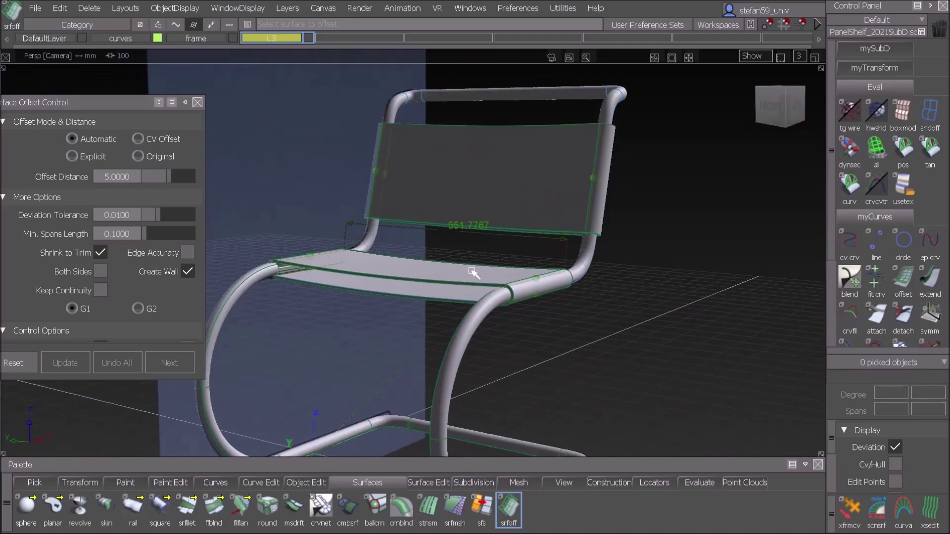
left_click_drag(616, 312, 590, 368, "alt+shift")
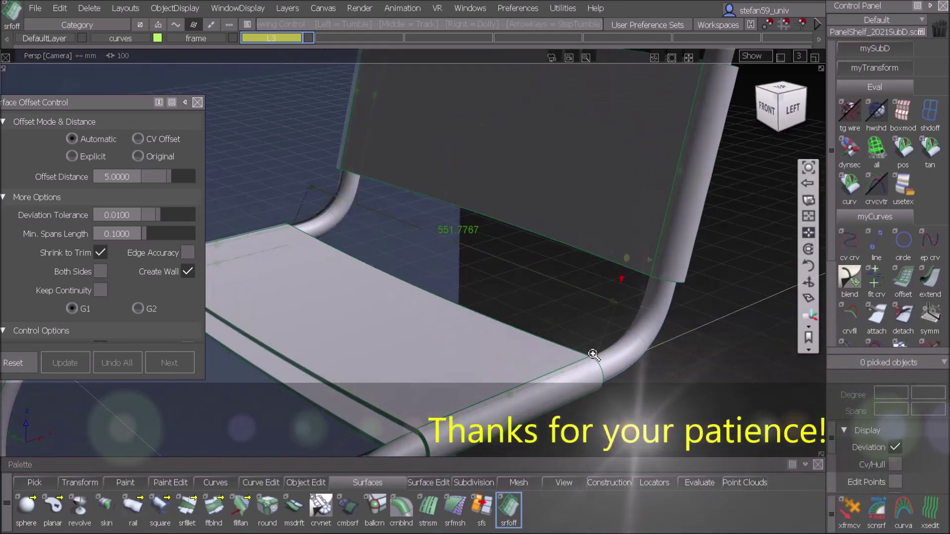
middle_click_drag(564, 346, 685, 311, "alt+shift")
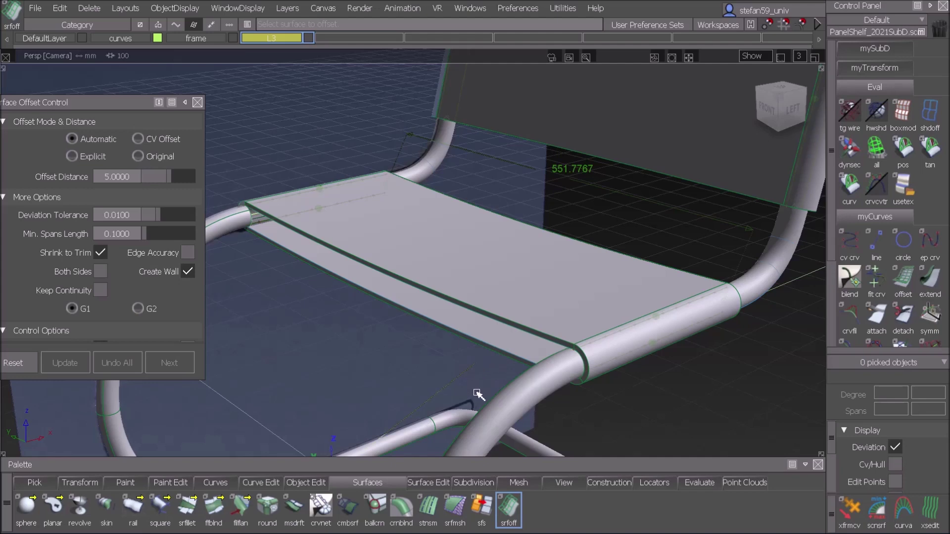
right_click_drag(508, 331, 504, 341, "alt+shift")
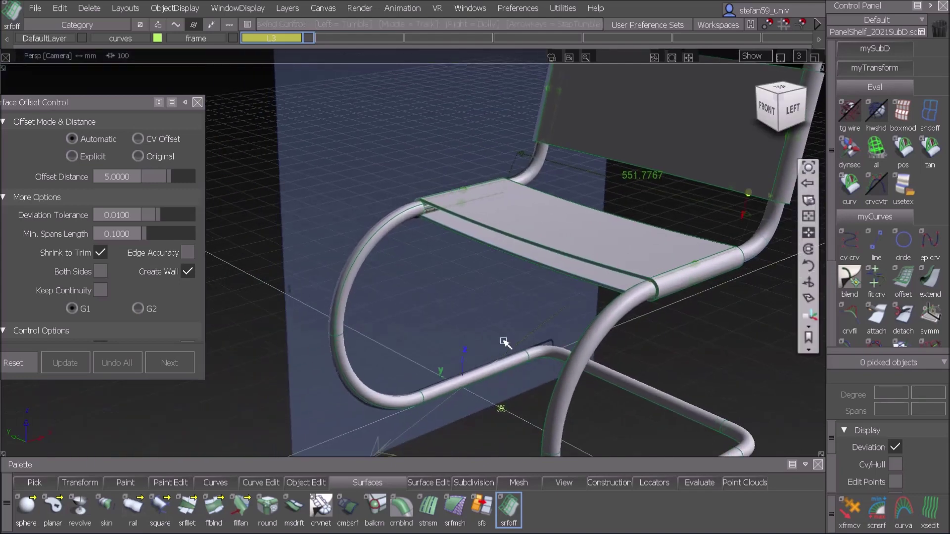
Step: Select the two curved front tubes adjoining the seat and hide everything unselected
left_click_drag(503, 341, 466, 299, "ctrl+shift")
left_click_drag(367, 208, 390, 247)
left_click(595, 319)
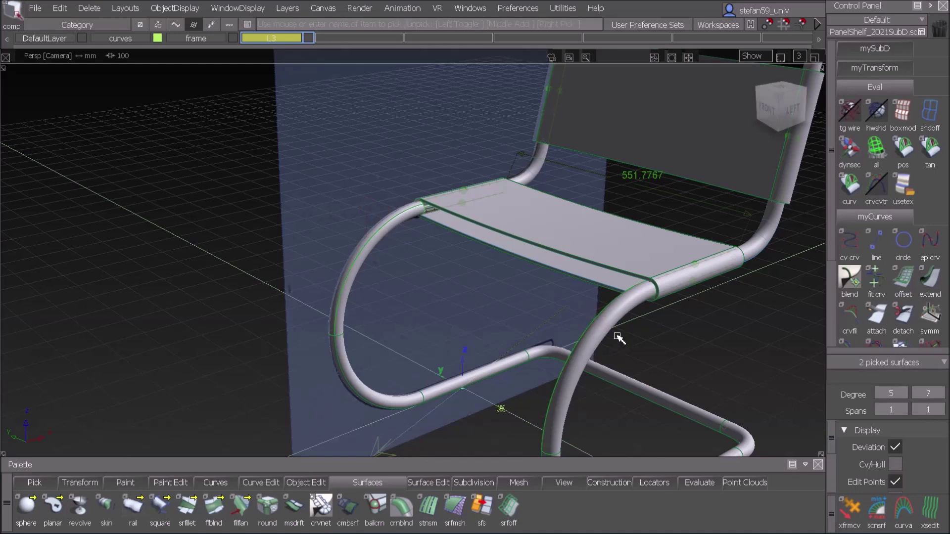
right_click_drag(621, 338, 619, 365, "ctrl+shift")
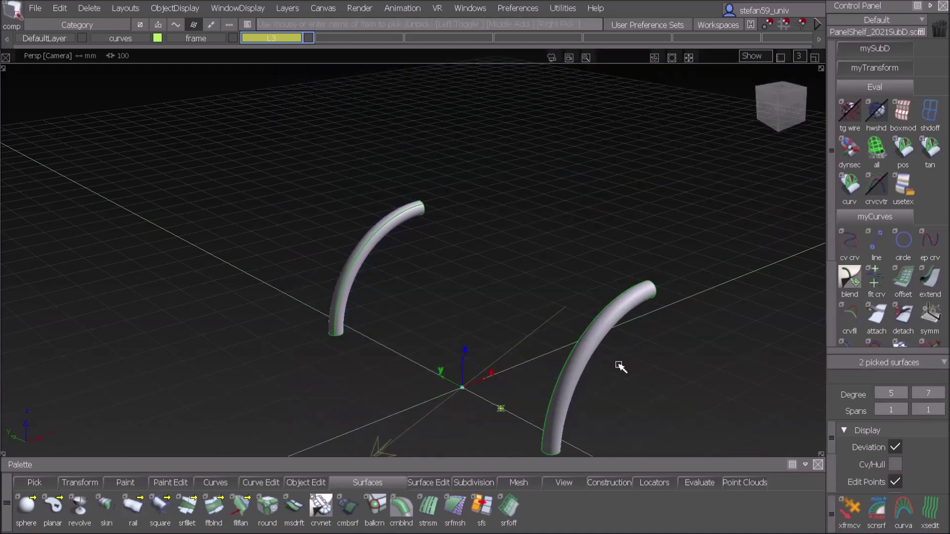
Step: Offset the two curved front tubes outward by a distance of 3
left_click(905, 282)
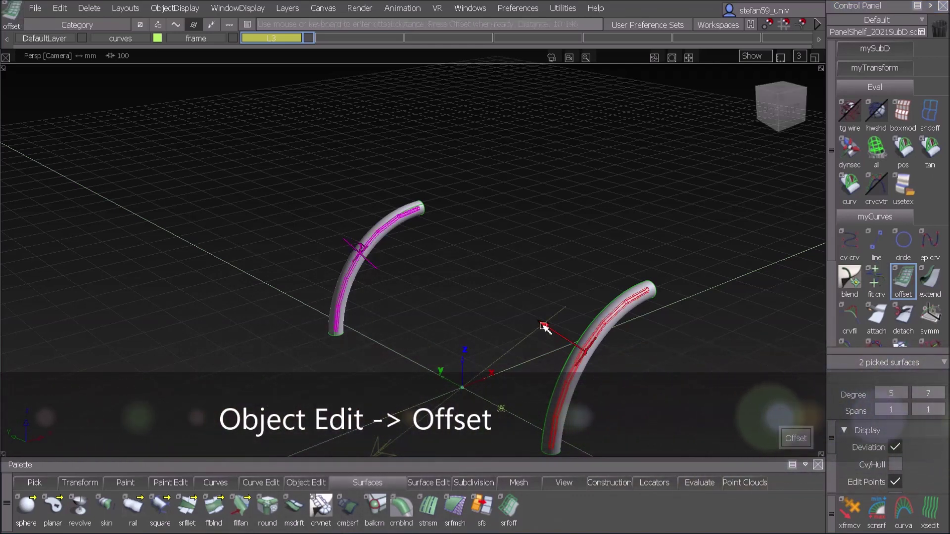
left_click(546, 325)
left_click(374, 266)
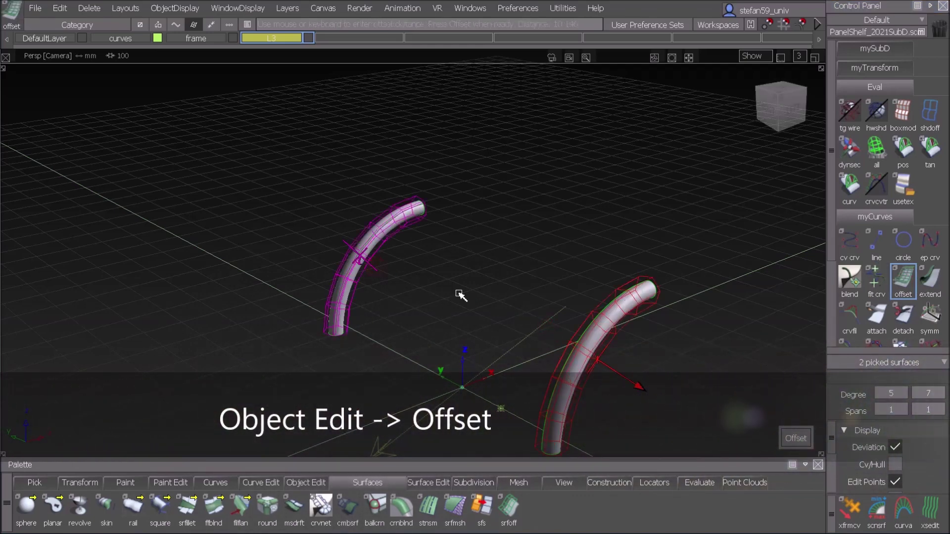
double_click(909, 281)
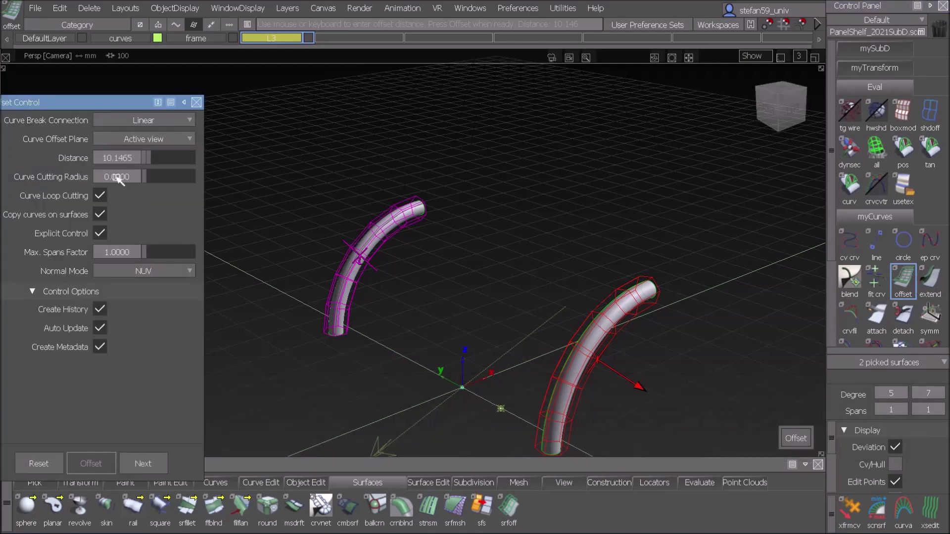
left_click(134, 157)
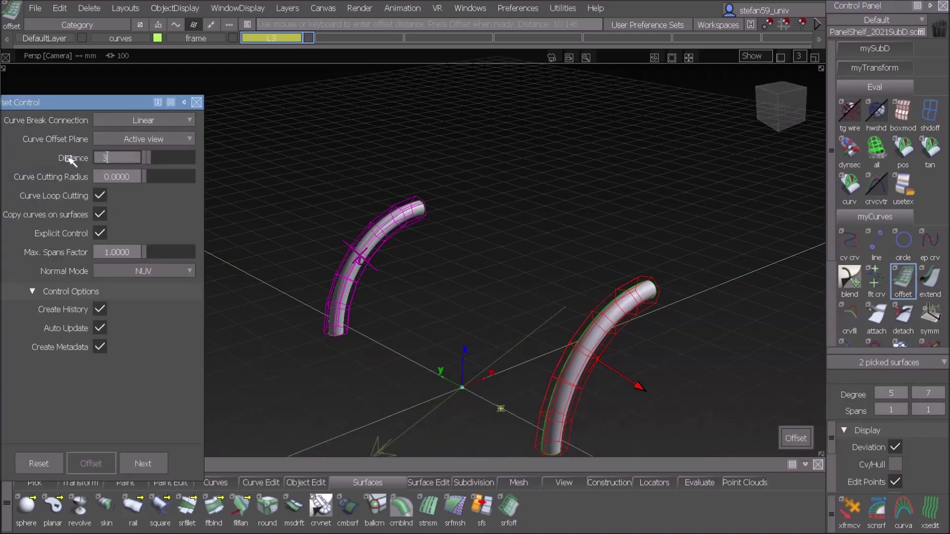
key("Return")
left_click(794, 438)
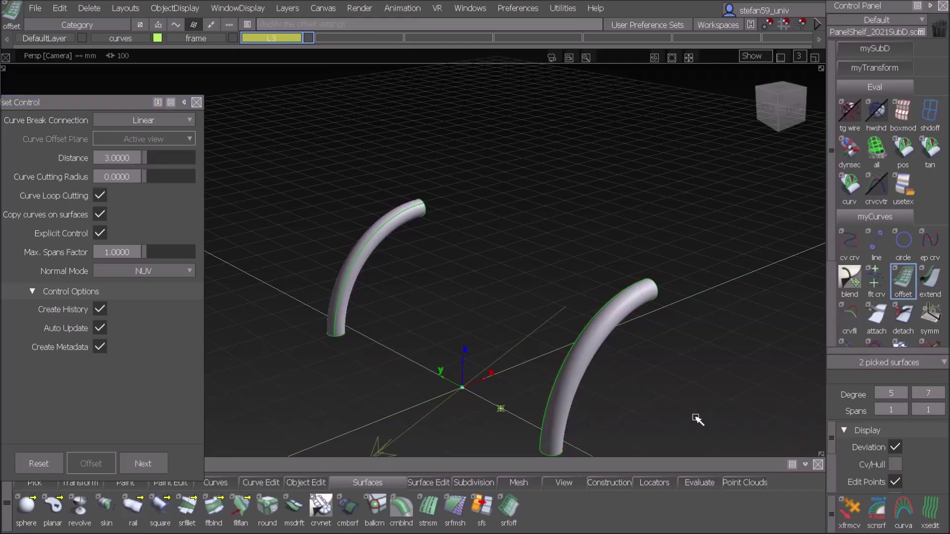
Step: Examine the ends of the offset front tubes up close and from behind
left_click_drag(273, 71, 284, 96, "alt+shift")
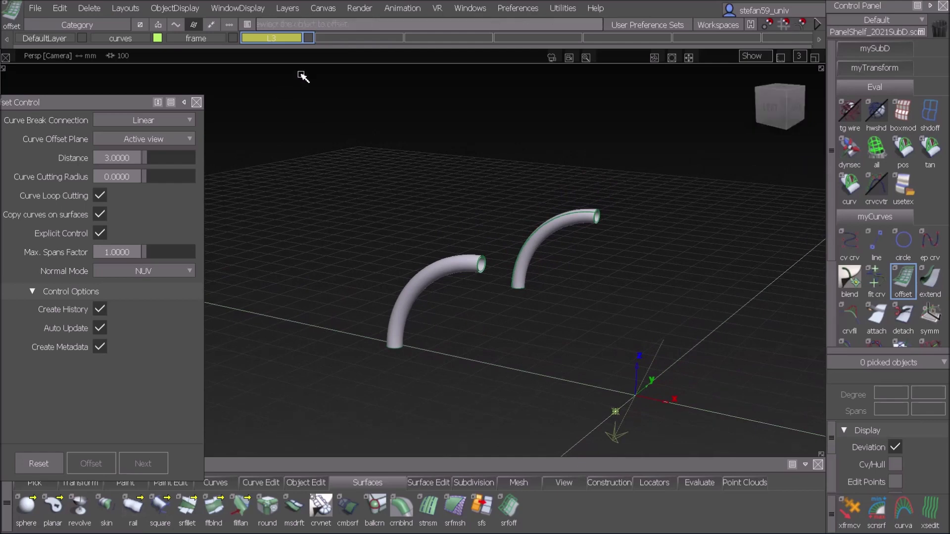
right_click_drag(287, 39, 292, 61)
right_click_drag(431, 224, 425, 253, "ctrl+shift")
left_click(480, 267, "alt+shift")
left_click_drag(603, 307, 508, 355, "alt+shift")
right_click_drag(508, 354, 575, 332, "alt+shift")
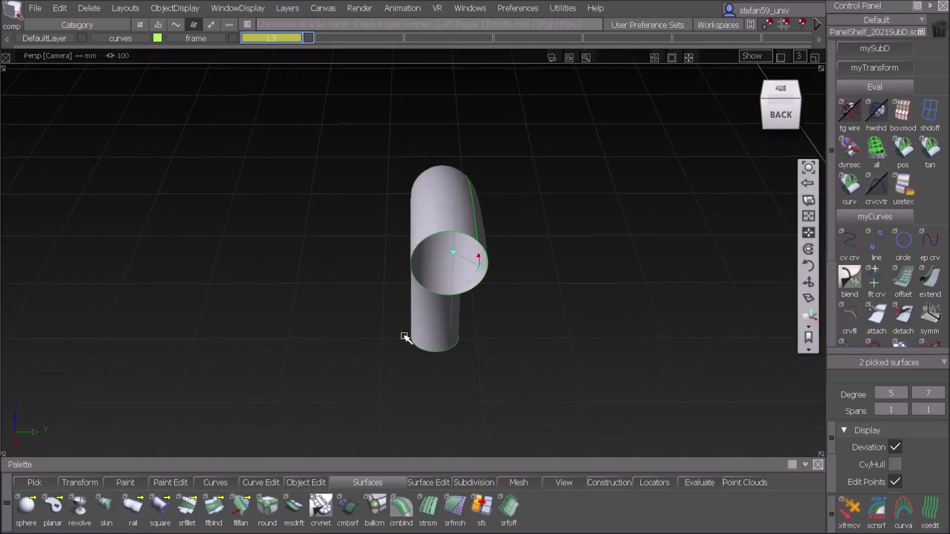
left_click_drag(424, 337, 794, 334, "alt+shift")
right_click_drag(795, 335, 725, 360, "alt+shift")
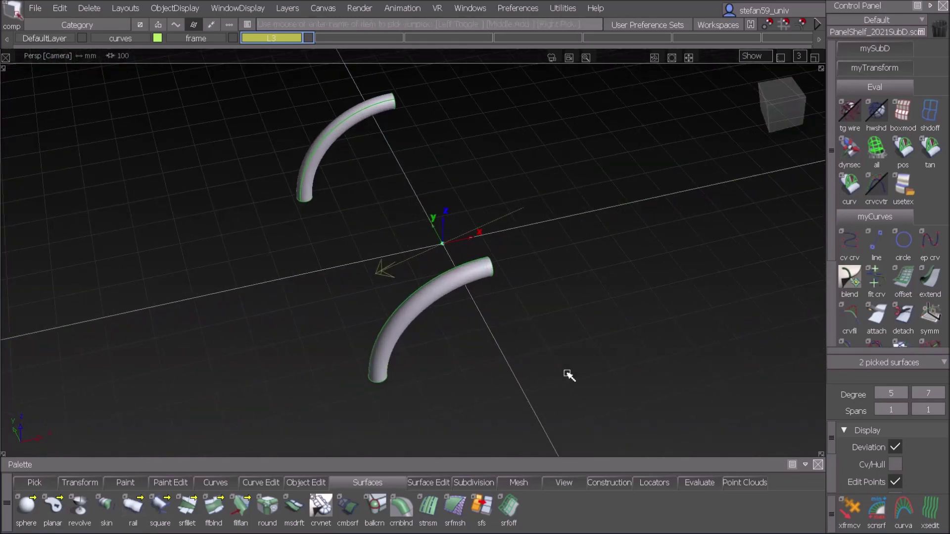
Step: Extend the lower ends of both offset front tubes using Extend Merge, and show the hidden chair parts
double_click(903, 279)
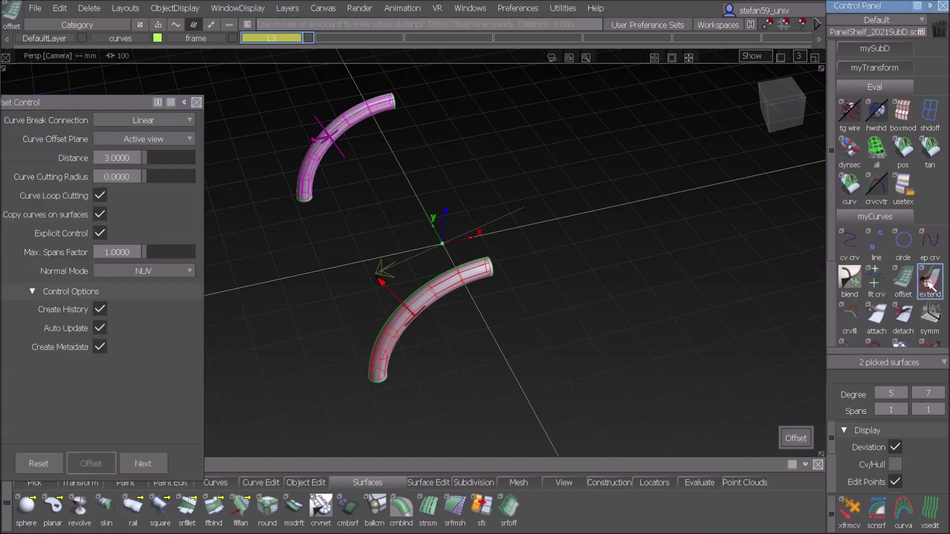
left_click(929, 283)
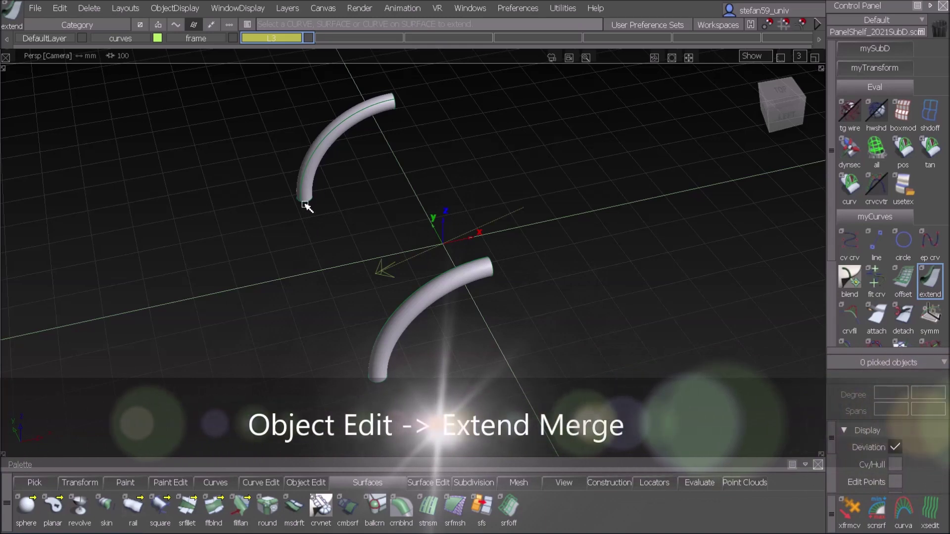
left_click(305, 198)
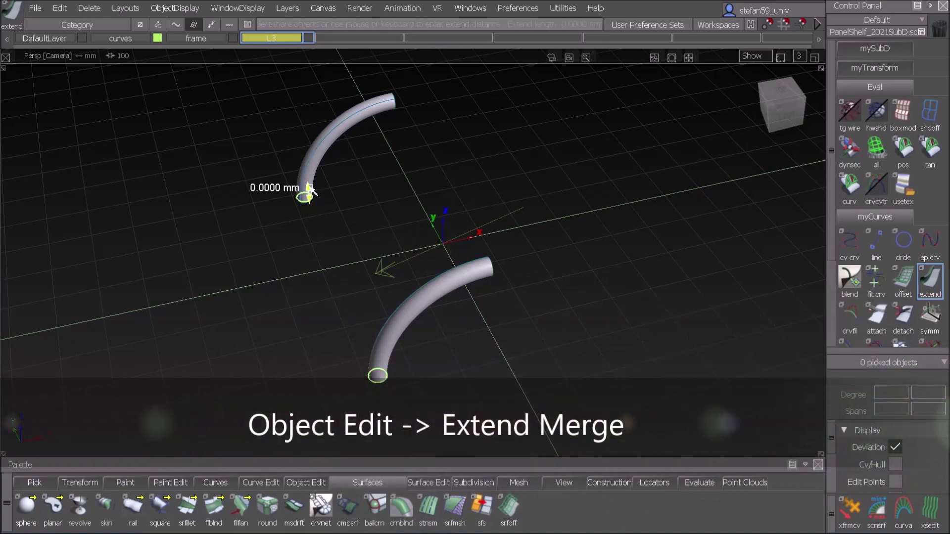
left_click_drag(313, 194, 497, 116)
left_click_drag(450, 317, 645, 302, "alt+shift")
left_click_drag(494, 318, 494, 386, "ctrl+shift")
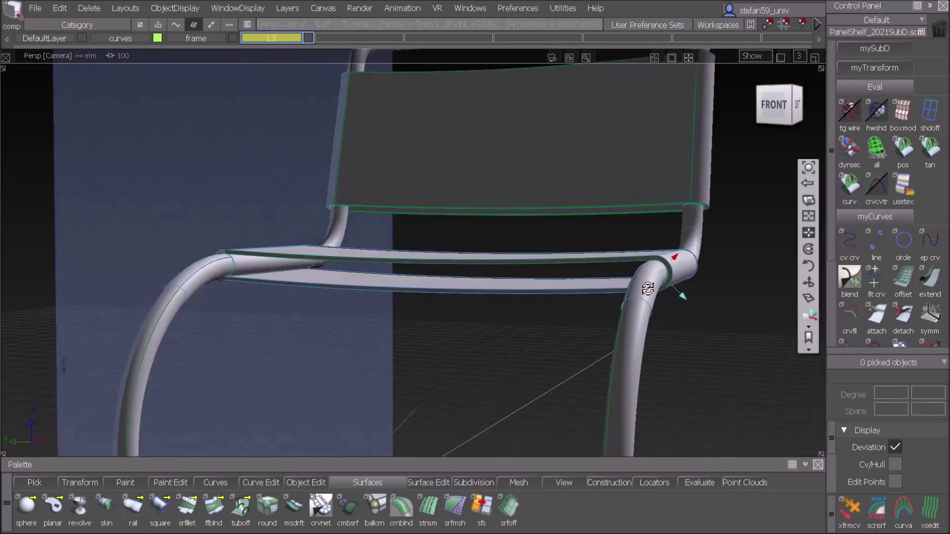
Step: Delete the four narrow wall surfaces closing the seat's front edge, including those around the half tube
left_click_drag(647, 285, 629, 356, "alt+shift")
right_click_drag(657, 375, 714, 366, "alt+shift")
left_click_drag(714, 366, 646, 265, "alt+shift")
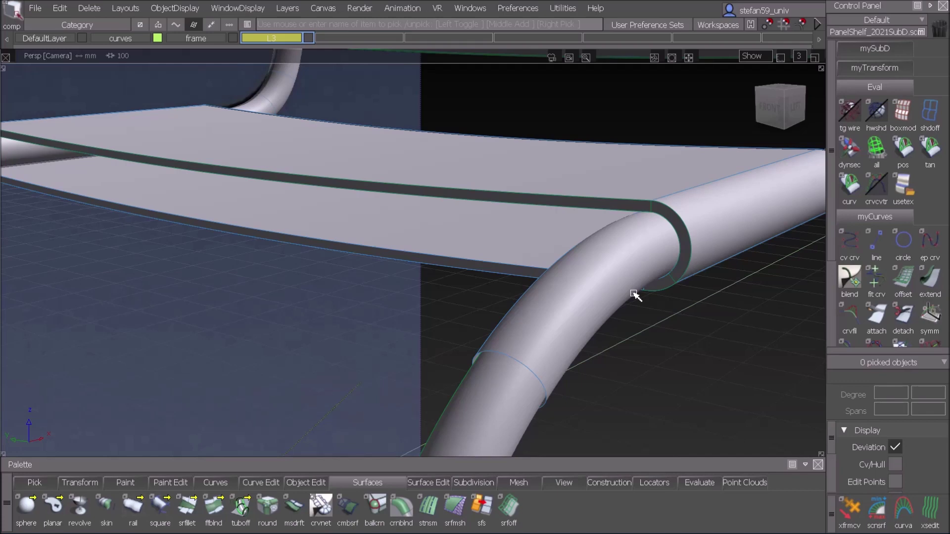
key("shift+alt")
left_click_drag(648, 237, 623, 247, "alt+shift")
scroll(647, 257, "up", 3, "alt+shift")
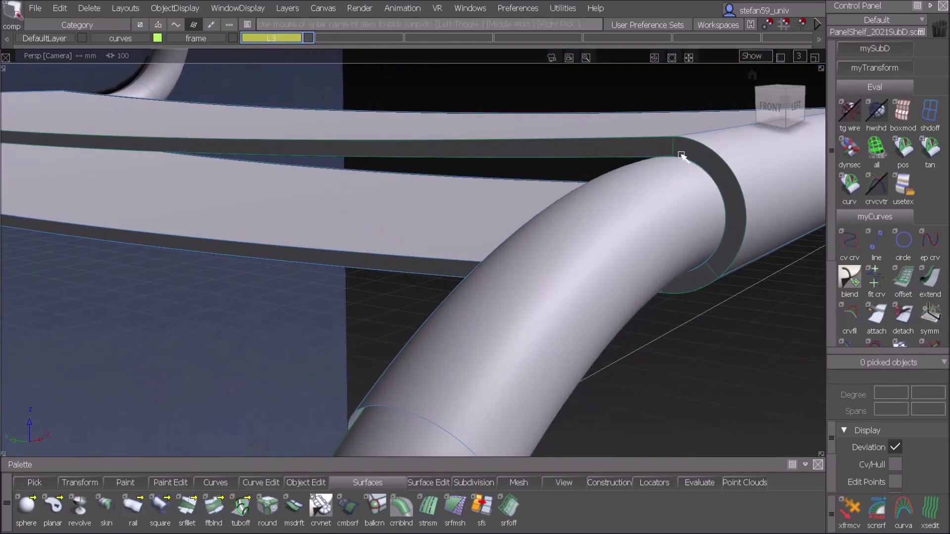
left_click(654, 246, "ctrl+shift")
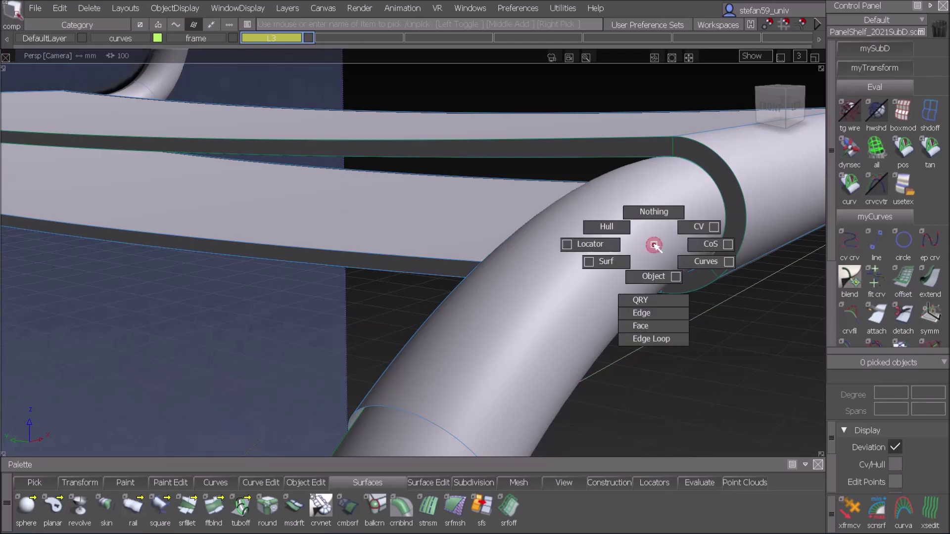
left_click_drag(626, 260, 626, 260, "ctrl+shift")
left_click(653, 150)
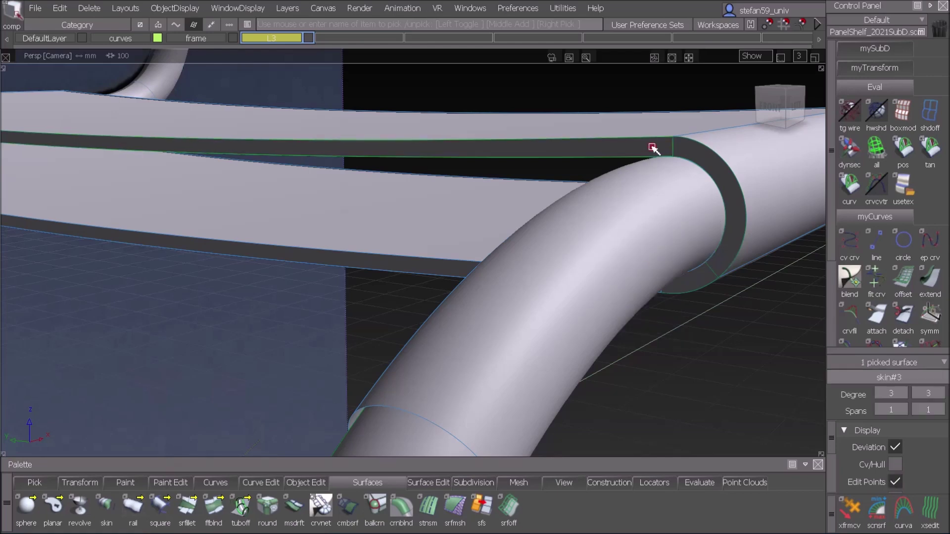
left_click(692, 157)
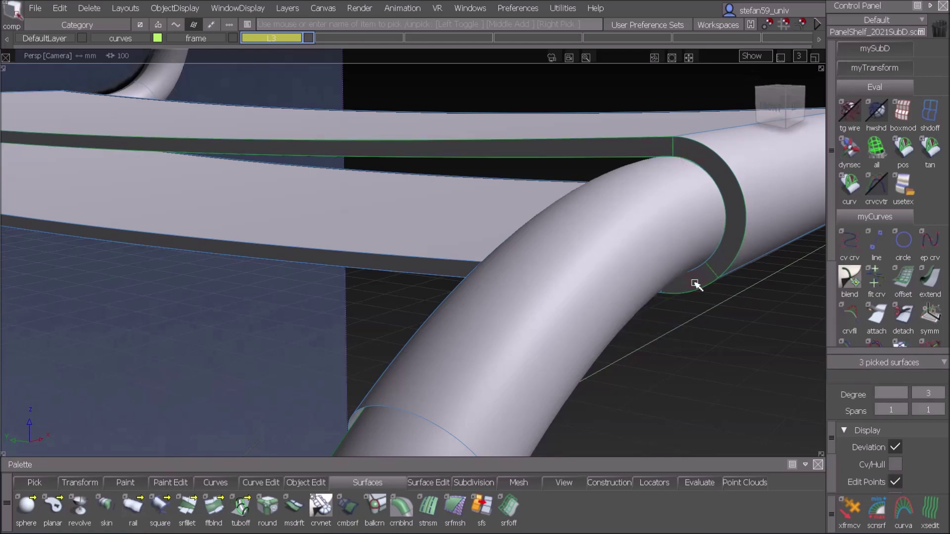
left_click(447, 271)
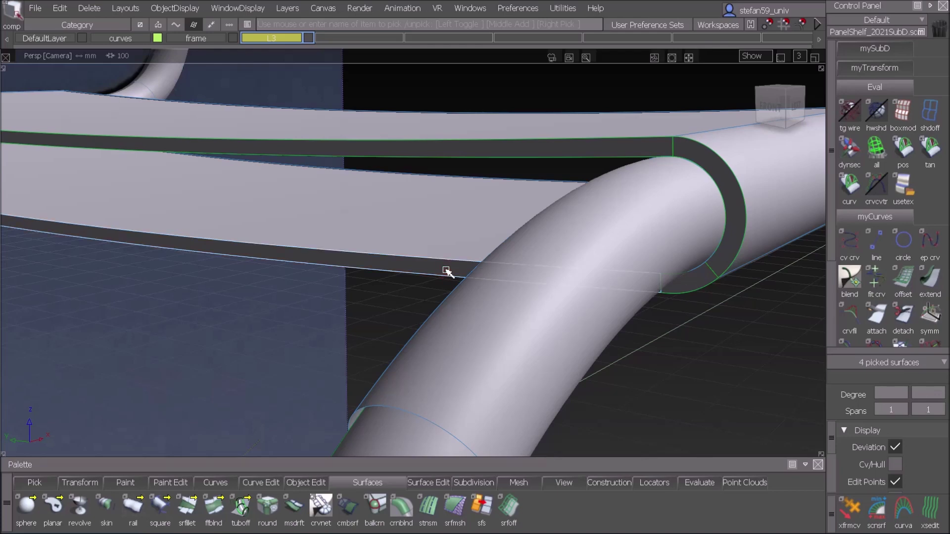
key("Delete")
left_click(698, 434)
Step: Delete the overlapping inner walls wall#31 and wall#39 where the seat's underside meets the half tube
left_click_drag(699, 341, 649, 267, "alt+shift")
left_click(685, 325)
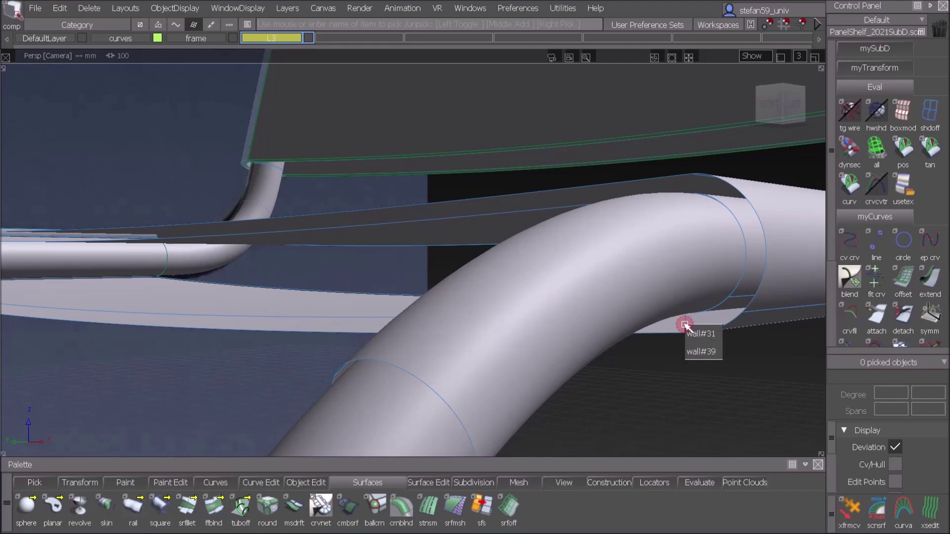
left_click(695, 334)
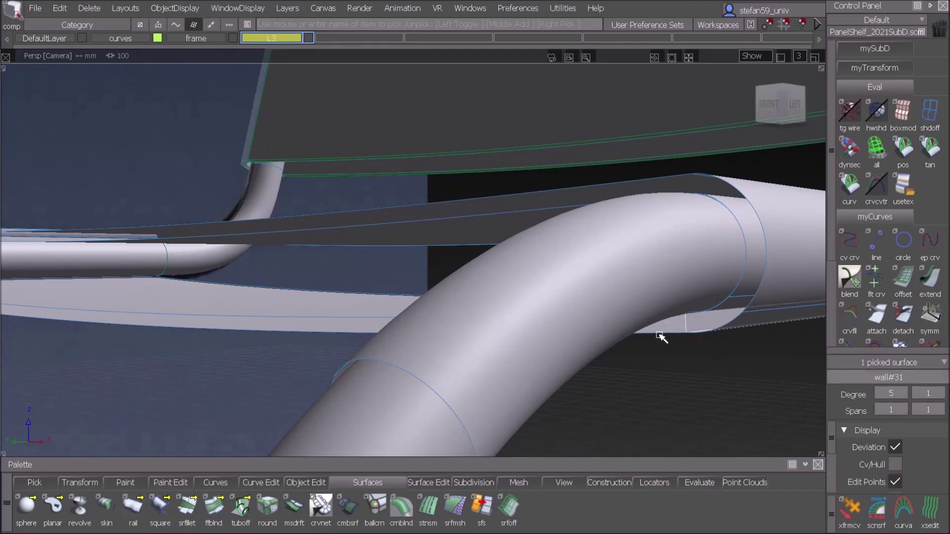
key("Delete")
left_click(698, 433)
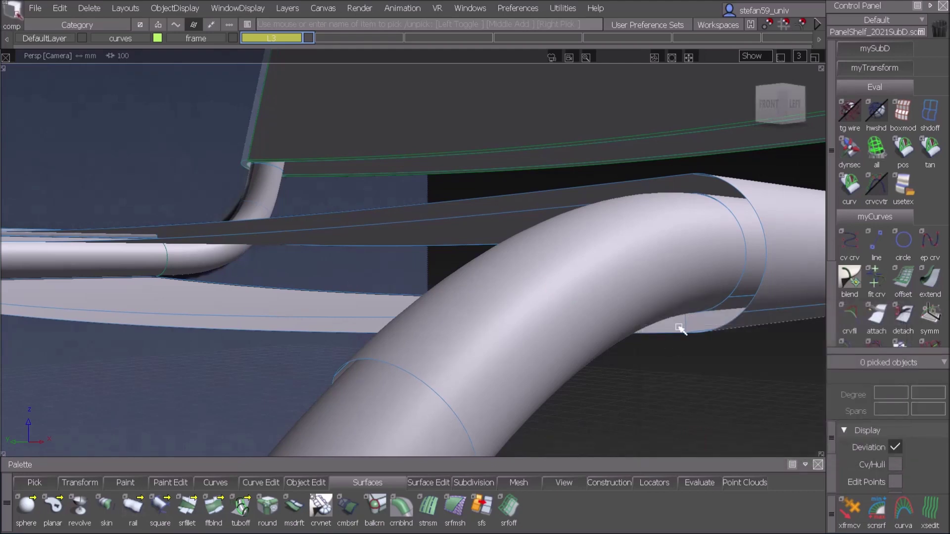
left_click(683, 328)
key("Delete")
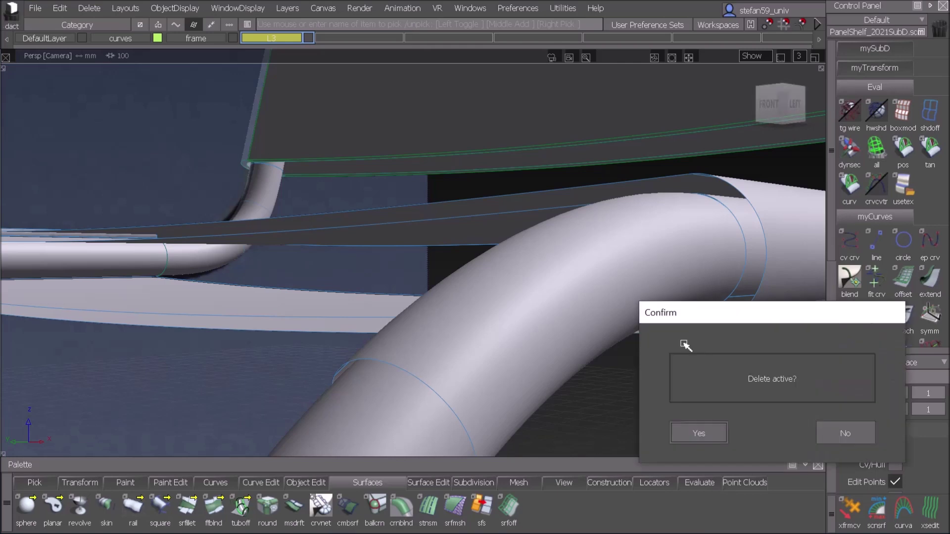
left_click(696, 431)
Step: Delete the two overlapping inner walls between the seat's upper layer and the half tube on the opposite side
left_click_drag(377, 318, 698, 341, "alt+shift")
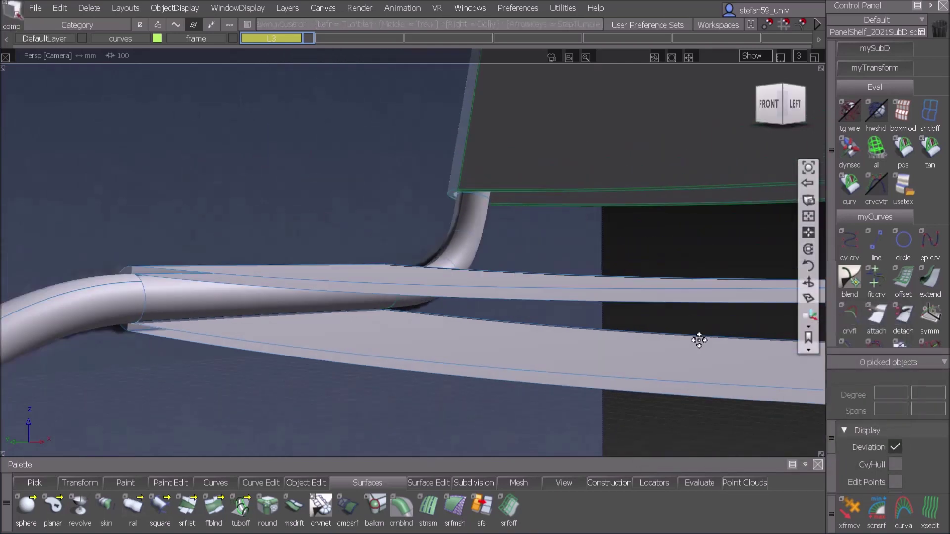
middle_click_drag(698, 340, 716, 337, "alt+shift")
left_click_drag(116, 345, 229, 243, "alt+shift")
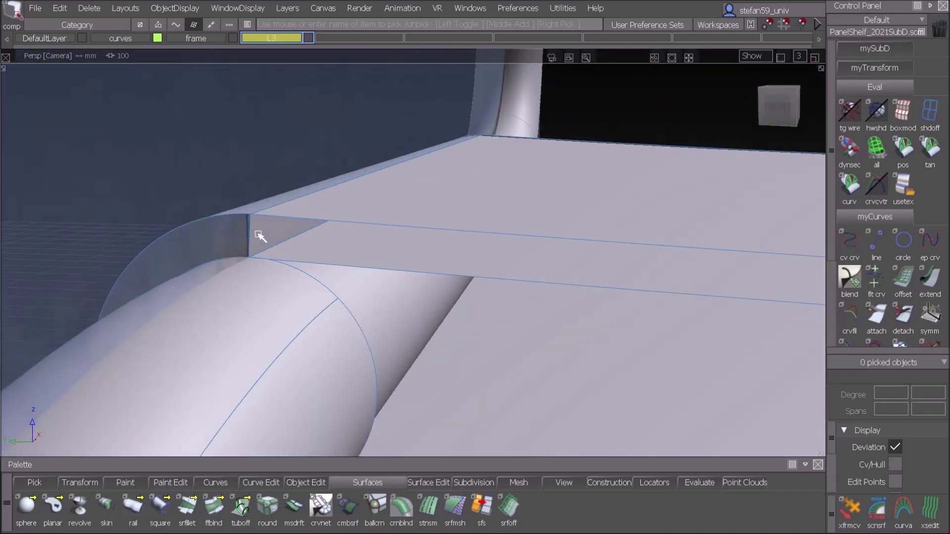
left_click(229, 243)
key("Delete")
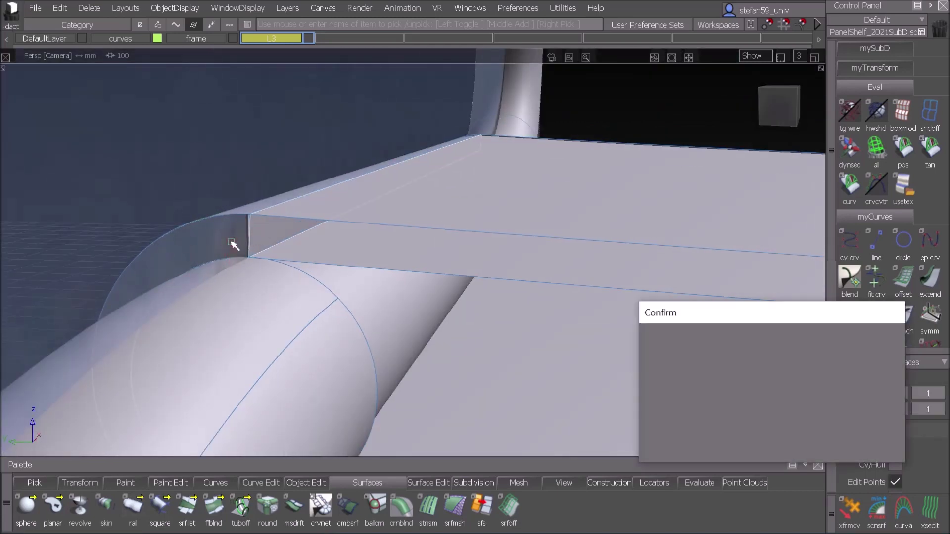
left_click(675, 425)
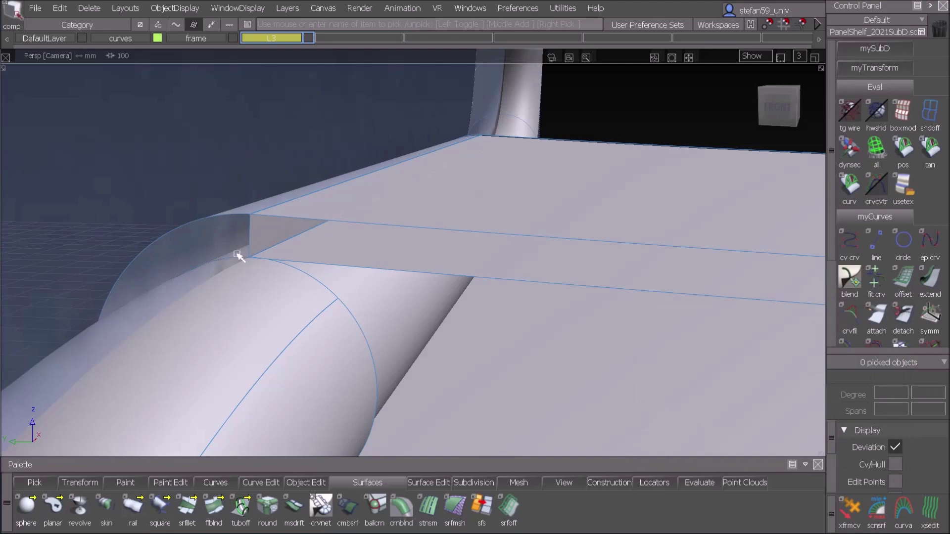
left_click(258, 231)
key("Delete")
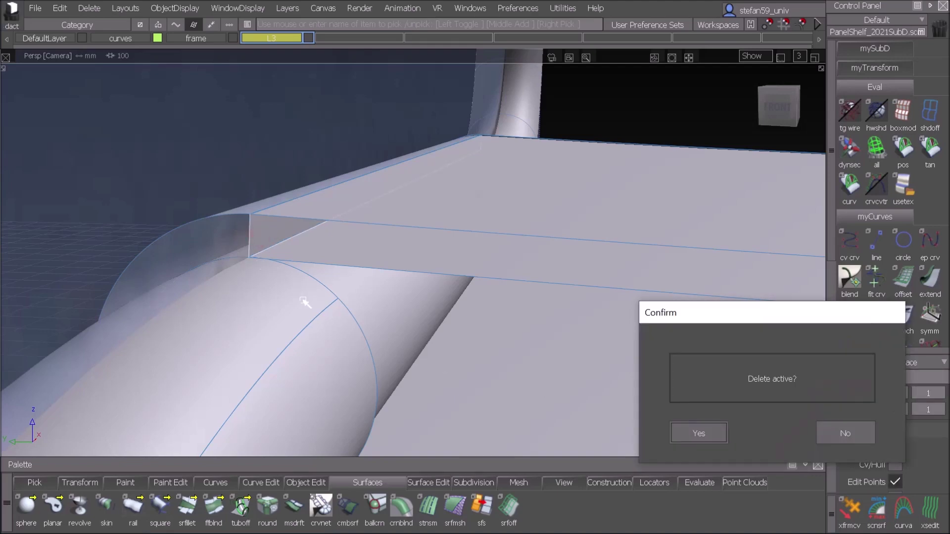
left_click(699, 430)
Step: Delete the inner walls wall#35 and wall#44 where the seat's underside meets that same half tube
left_click_drag(699, 430, 594, 292, "alt+shift")
left_click(169, 240)
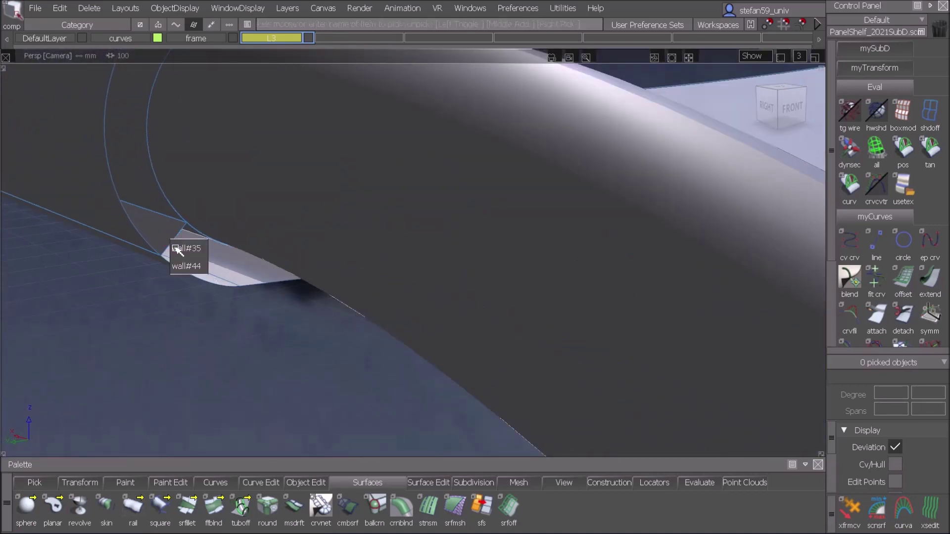
left_click(182, 248)
left_click(179, 248)
left_click(187, 266)
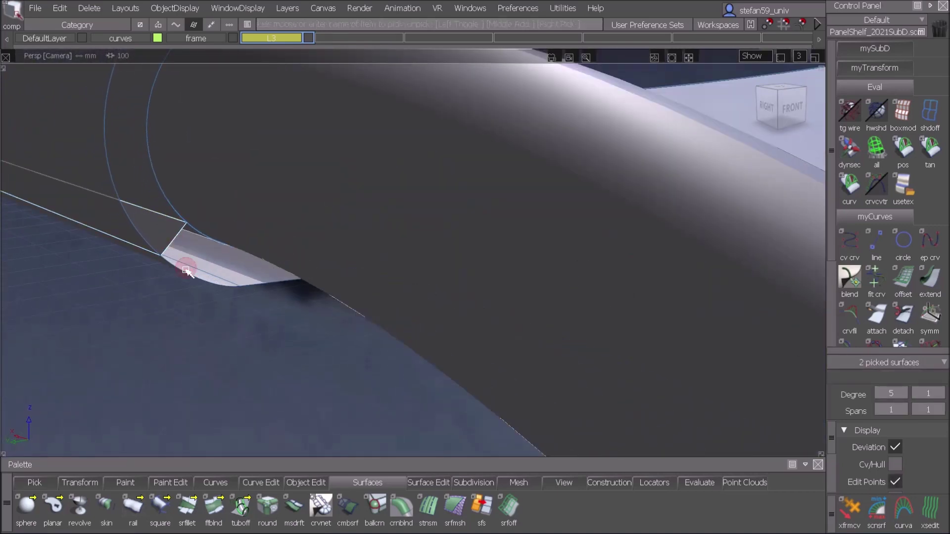
left_click(697, 433)
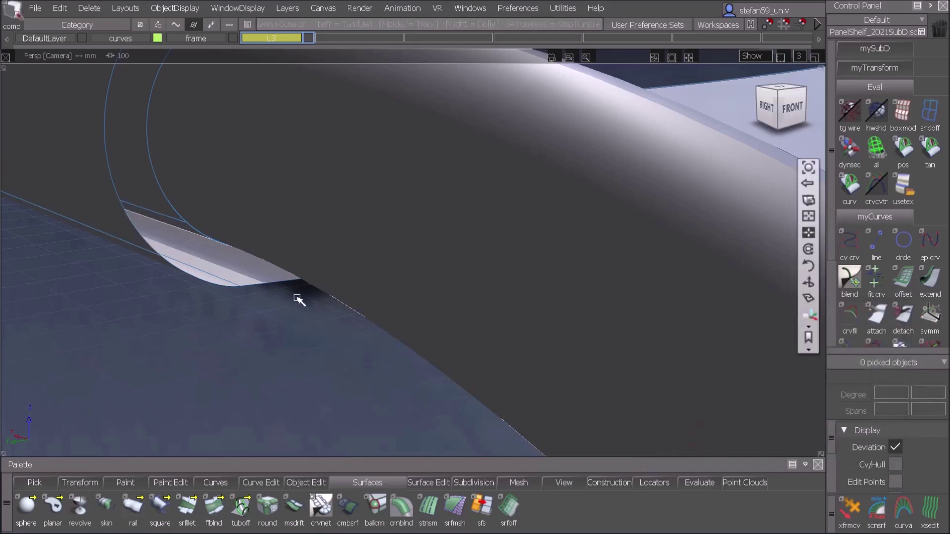
left_click_drag(286, 289, 81, 278, "alt+shift")
left_click_drag(328, 276, 225, 265, "alt+shift")
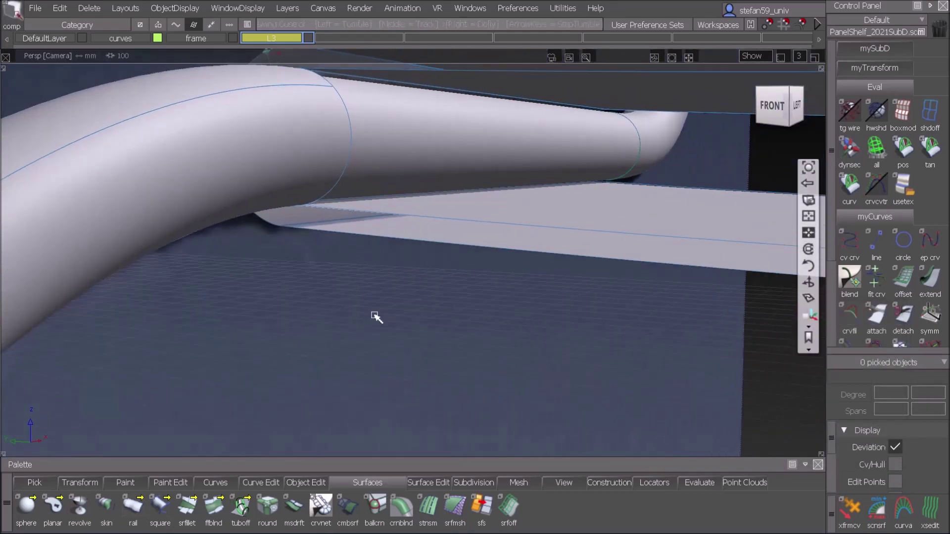
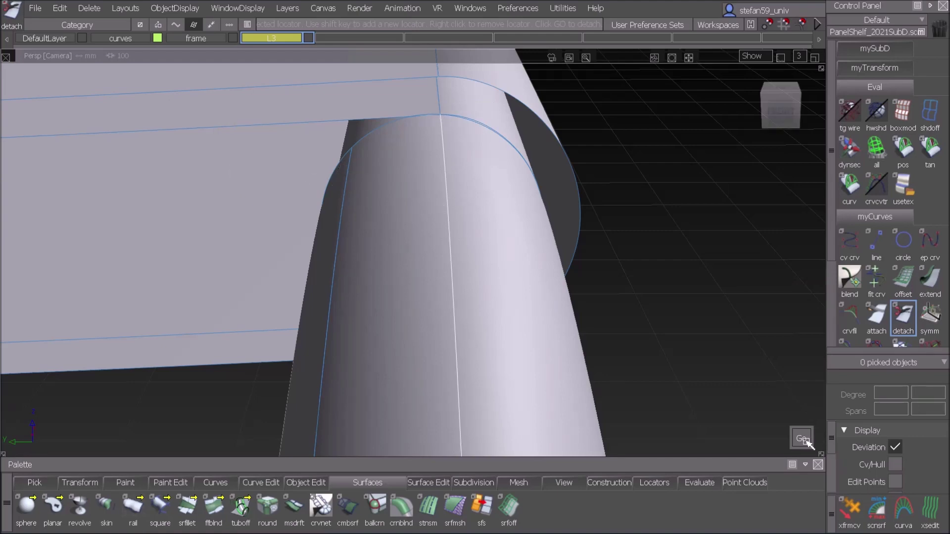
Step: Detach the offset front tube piece Tube_piece#83 lengthwise from its V=1 edge where it meets the seat's lower layer
left_click_drag(473, 350, 496, 197, "alt+shift")
right_click_drag(514, 278, 502, 304, "alt+shift")
middle_click_drag(501, 304, 501, 267, "alt+shift")
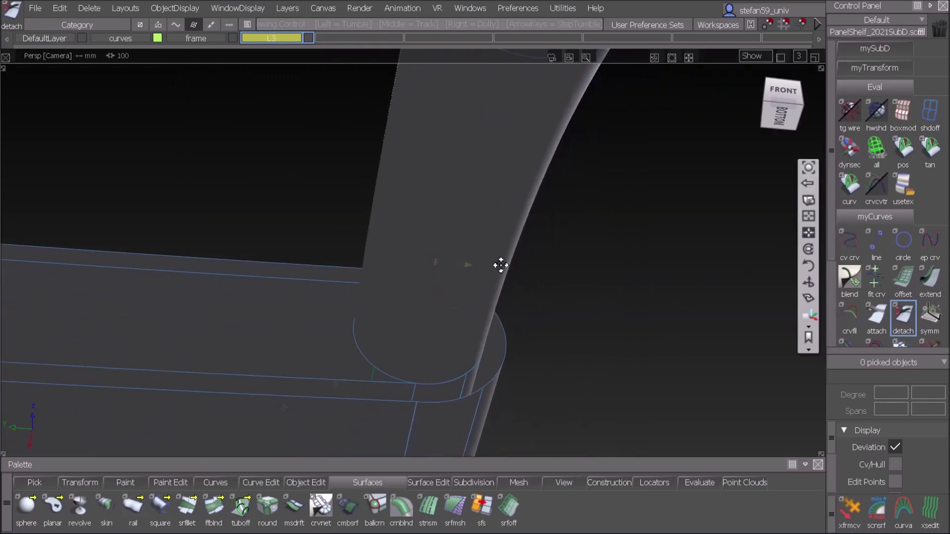
left_click_drag(480, 262, 551, 276, "alt+shift")
left_click(590, 199)
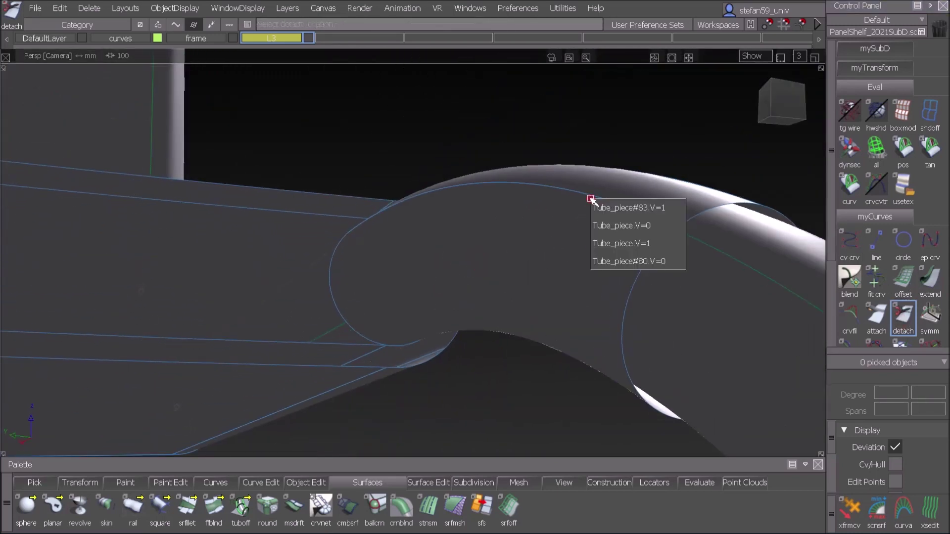
left_click(595, 211)
left_click_drag(580, 377, 411, 384, "alt+shift")
left_click(409, 384)
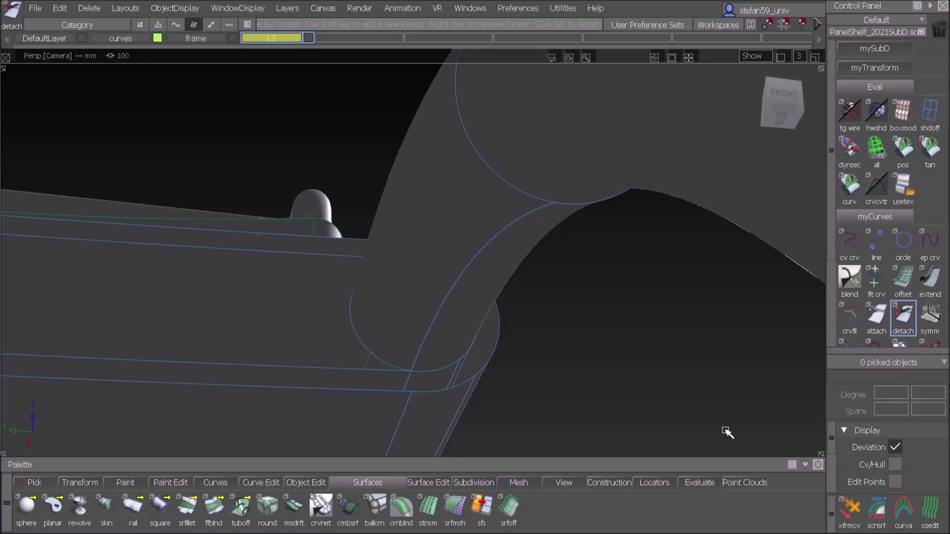
Step: Delete the two detached tube pieces between the seat's upper and lower layers, including their construction history
left_click(399, 293, "ctrl+shift")
left_click_drag(379, 305, 374, 307, "ctrl+shift")
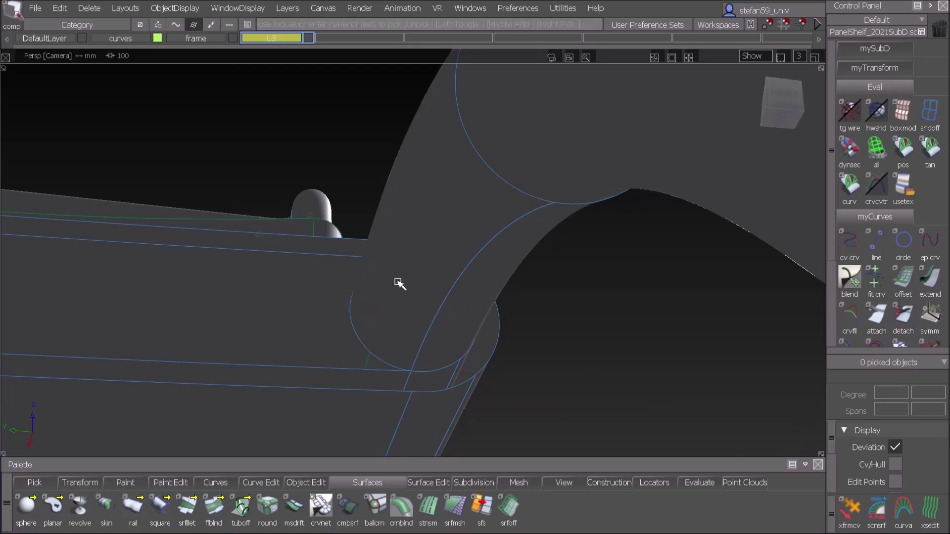
left_click(397, 281)
left_click_drag(419, 206, 440, 295, "alt+shift")
left_click(459, 288)
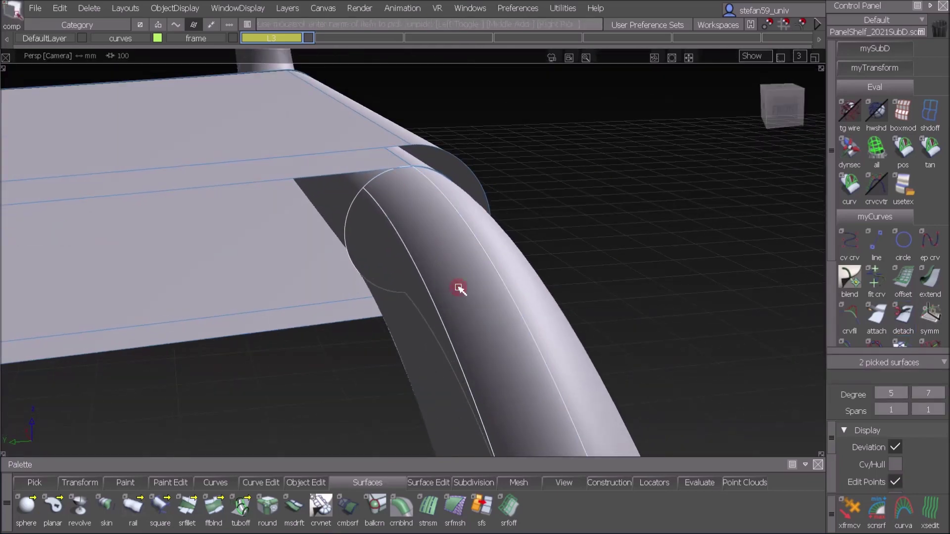
key("Delete")
left_click(698, 433)
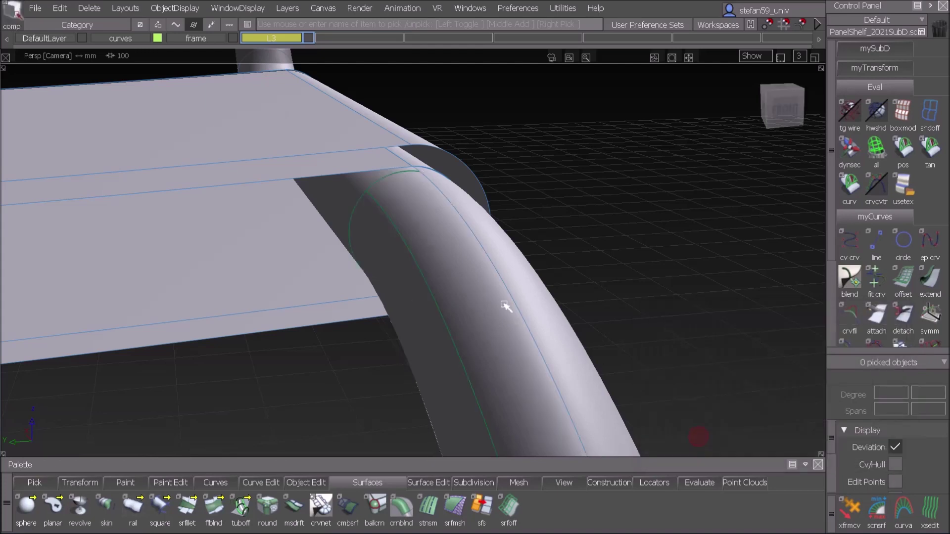
Step: Detach the opposite front tube lengthwise where it meets the seat, using the V=0 edge of Tube_piece#79
key("alt+shift")
middle_click_drag(385, 303, 550, 281, "alt+shift")
right_click_drag(485, 274, 247, 292, "alt+shift")
left_click_drag(248, 293, 197, 222, "alt+shift")
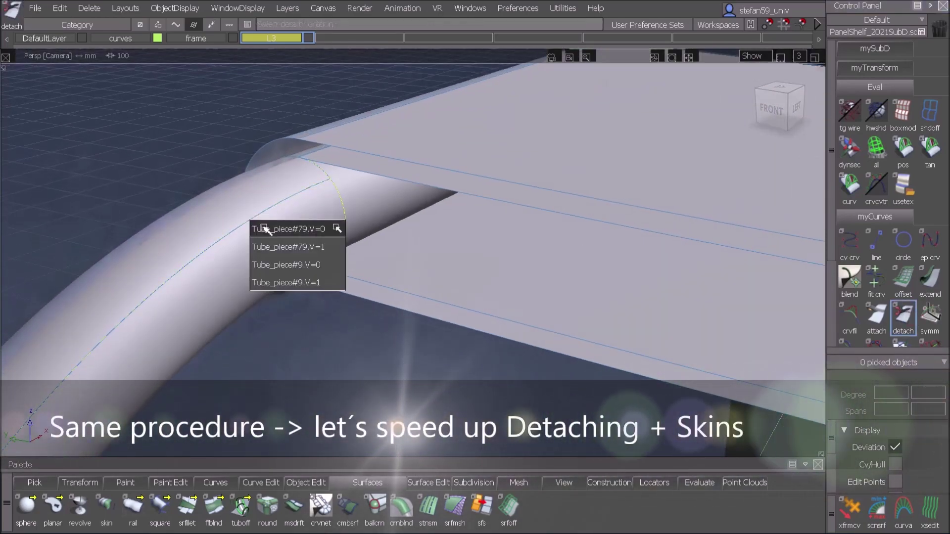
left_click(267, 227)
left_click_drag(247, 189, 290, 153, "alt+shift")
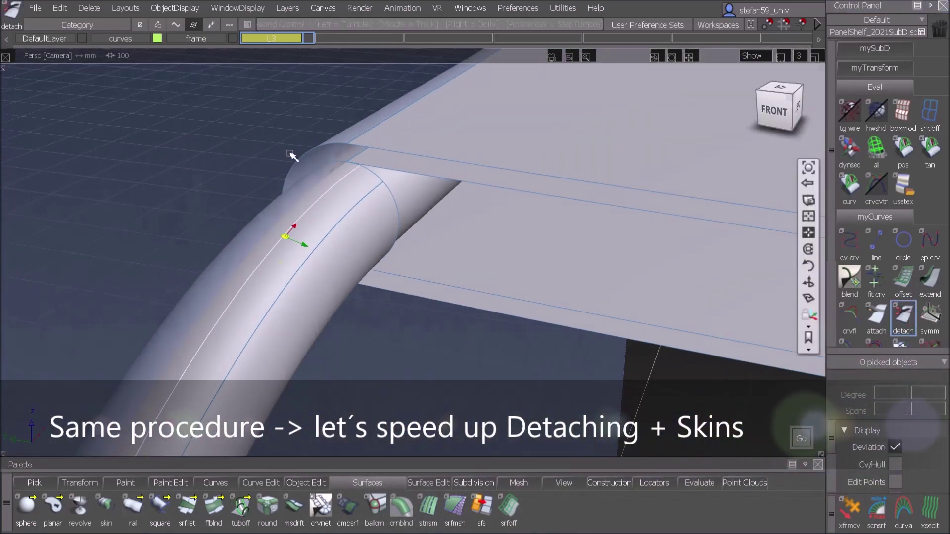
right_click_drag(290, 153, 420, 119, "alt+shift")
left_click(422, 83)
key("space")
Step: Delete the detached tube surface on the inner side of this front tube
left_click_drag(435, 174, 367, 246, "alt+shift")
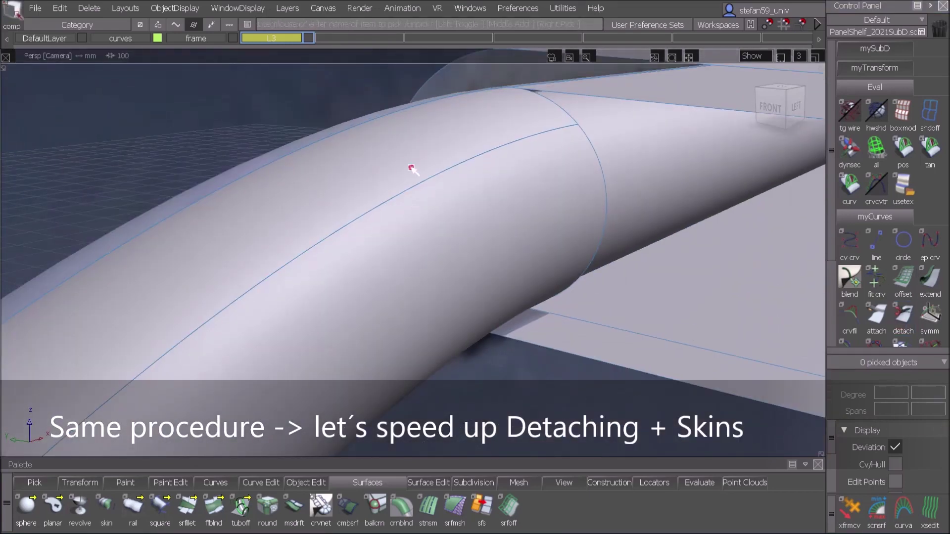
key("Delete")
left_click(691, 434)
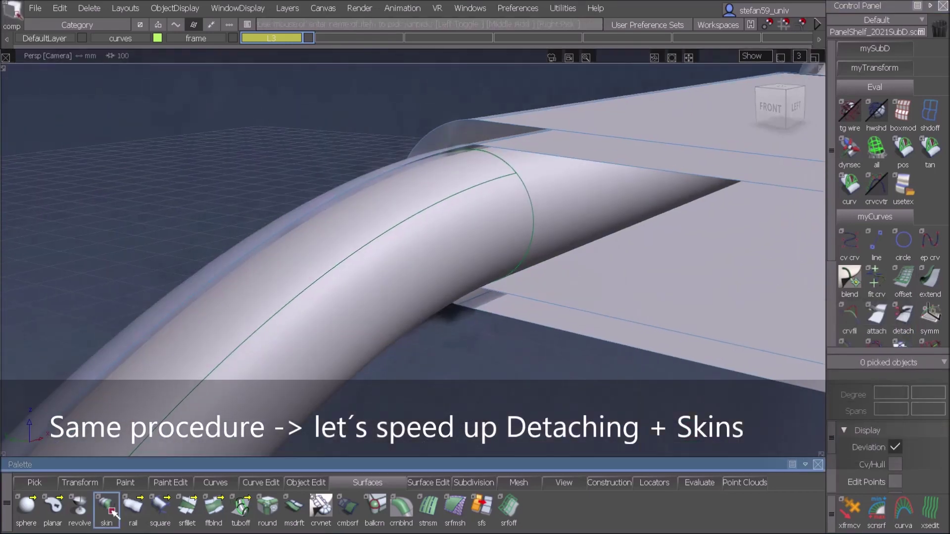
Step: Create skin surfaces between the long edges of both front tubes to extend the seat's upper and lower layers forward
left_click(106, 505)
left_click_drag(375, 277, 462, 266, "alt+shift")
left_click(637, 256)
left_click_drag(637, 256, 207, 365, "alt+shift")
left_click(271, 288)
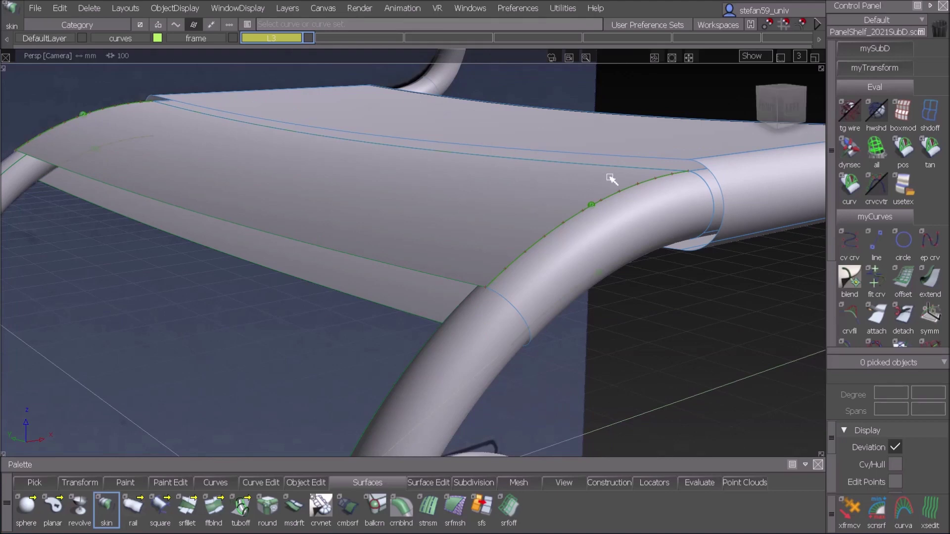
Step: Align the upper front skin's rear edge to the seat's upper surface with G1 continuity and accept the alignment
left_click(305, 483)
left_click_drag(612, 179, 583, 223, "alt+shift")
left_click(136, 507)
double_click(133, 504)
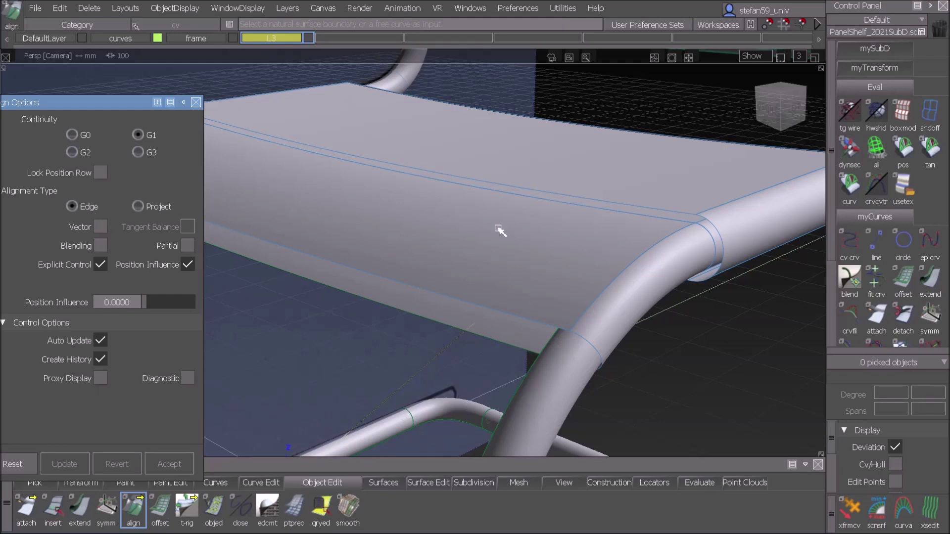
left_click(459, 189)
left_click(460, 188)
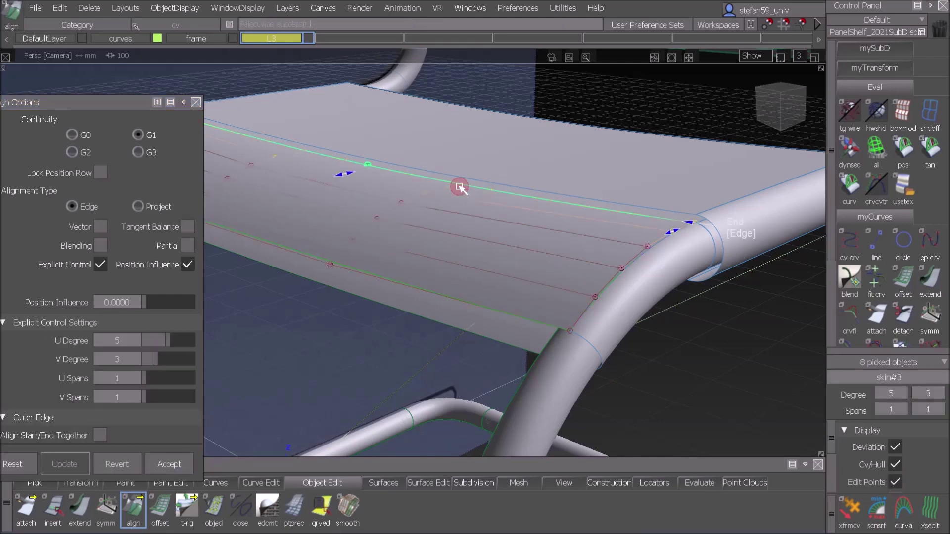
left_click(162, 465)
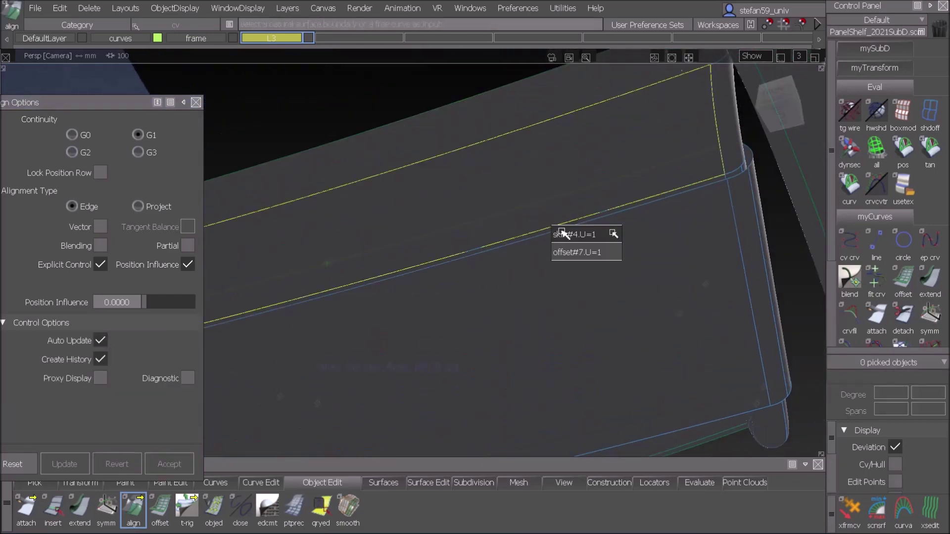
Step: Align the U=1 edge of skin#4 to the seat's lower surface with G1 continuity, removing its history, and accept
left_click(550, 223)
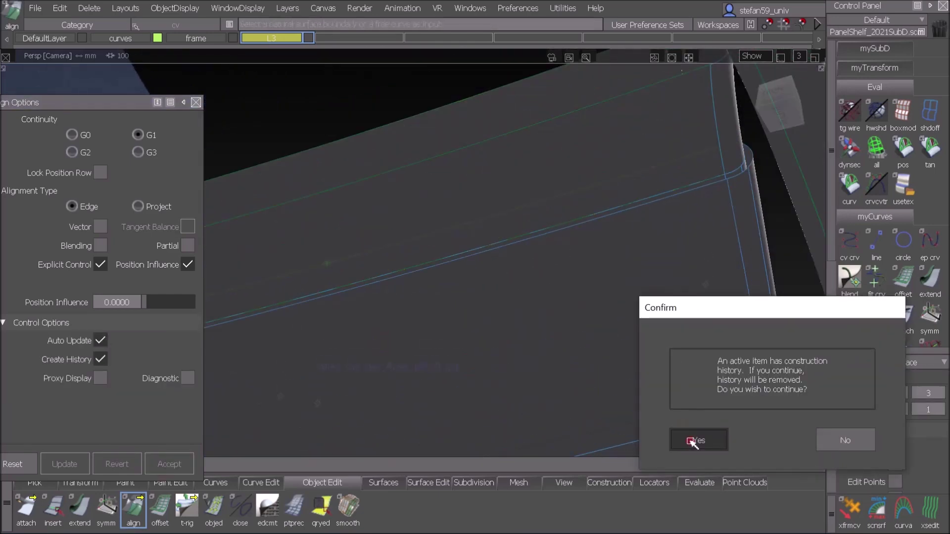
left_click(694, 442)
left_click(553, 227)
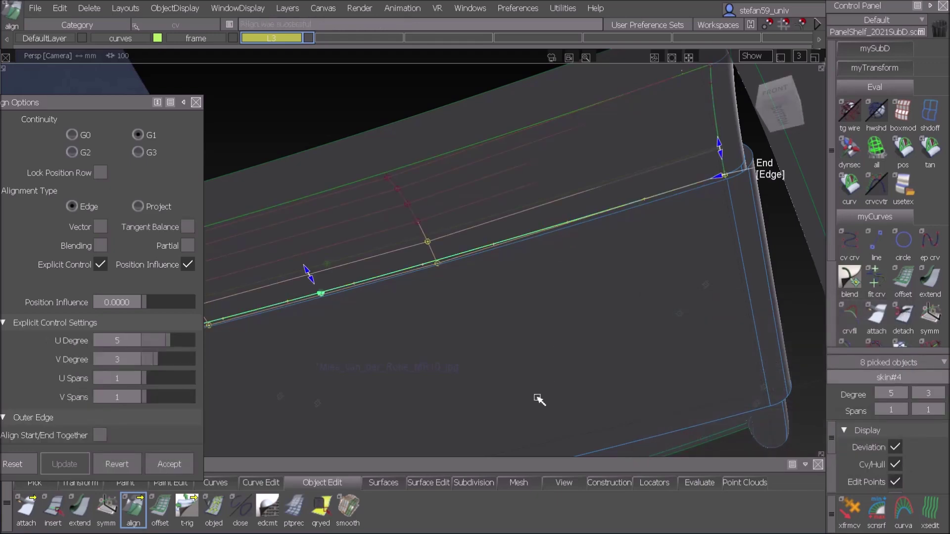
left_click(170, 461)
Step: Align the end of front tube piece Tube_piece#84 to the seat's adjoining half-tube edges with G1 continuity, adding the second edge as master
left_click_drag(431, 281, 643, 348, "alt+shift")
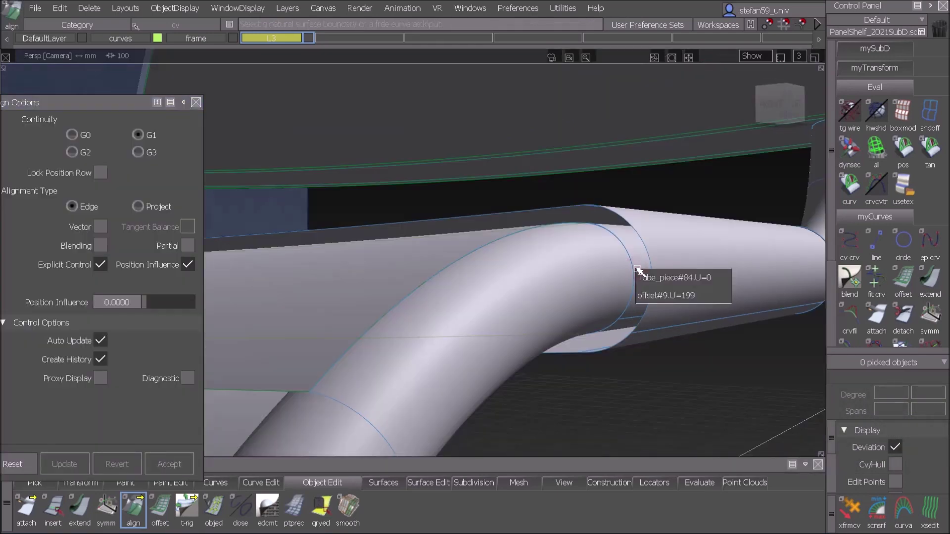
left_click(649, 278)
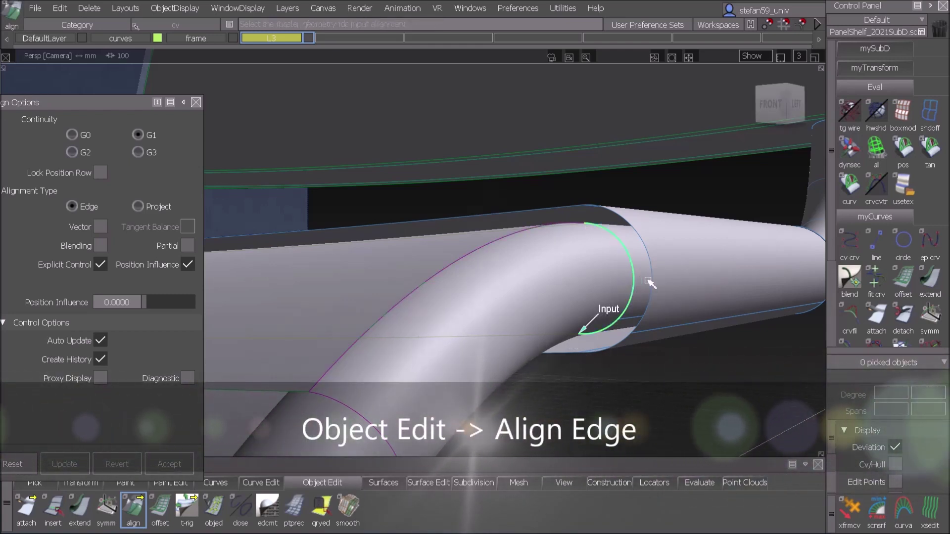
mouse_move(639, 309)
left_mouse_down("alt+shift")
mouse_move(665, 322)
mouse_move(625, 311)
left_mouse_up("alt+shift")
left_click(628, 311)
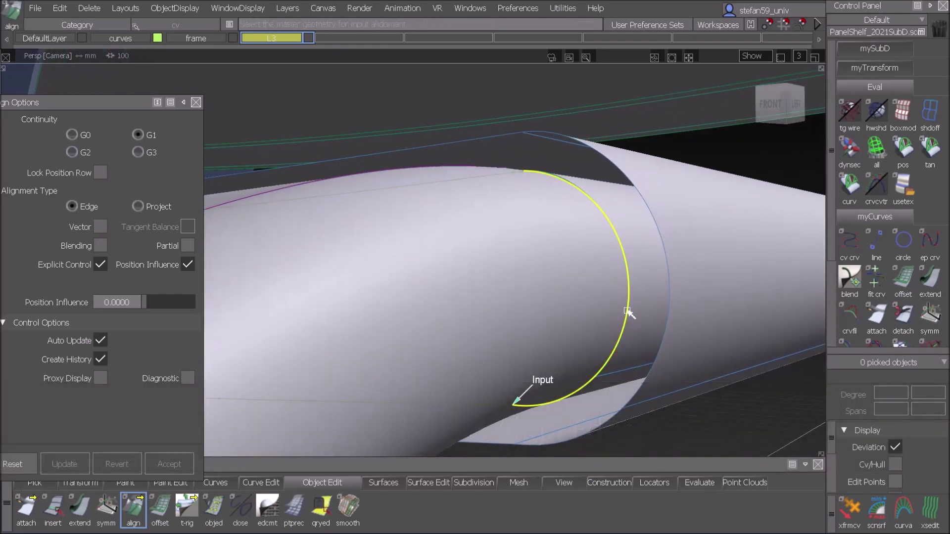
left_click_drag(632, 318, 600, 278, "alt+shift")
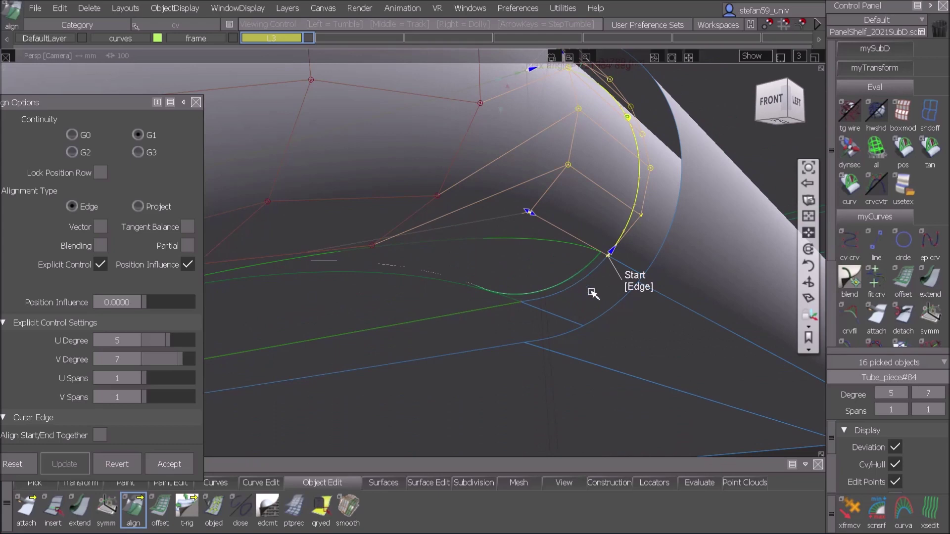
left_click(588, 276, "shift")
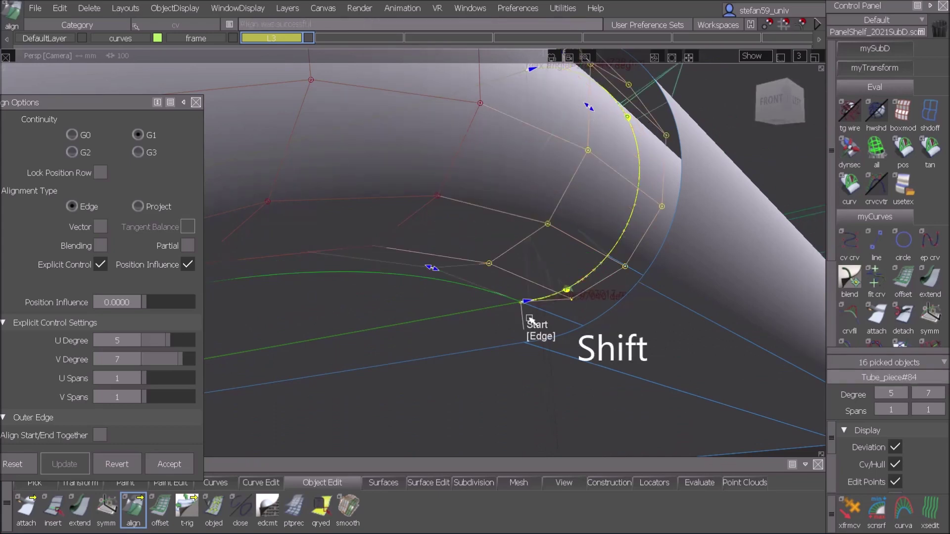
left_click_drag(575, 305, 583, 259, "alt+shift")
right_click_drag(536, 258, 534, 266, "alt+shift")
middle_click_drag(425, 252, 712, 274, "alt+shift")
middle_click_drag(432, 280, 698, 288, "alt+shift")
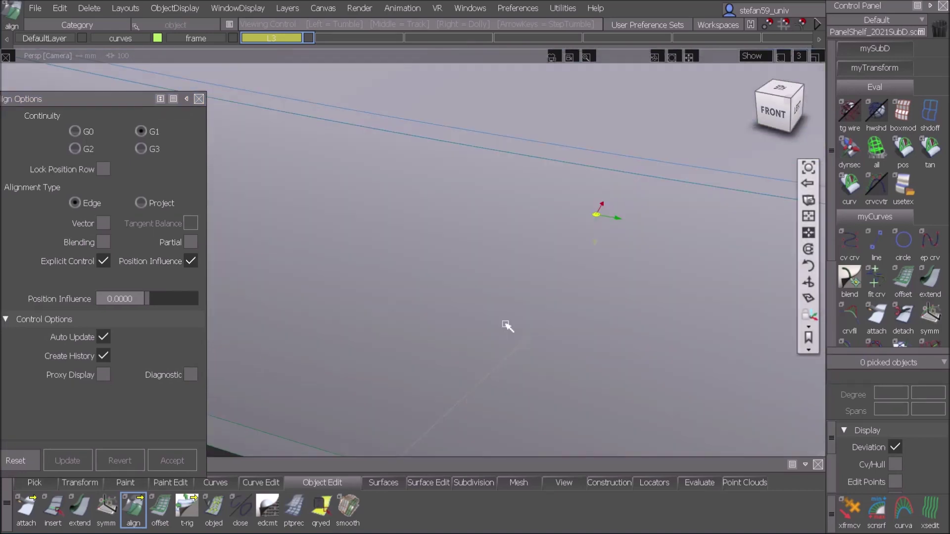
Step: Align the end of Tube_piece#86 on the opposite side to both adjoining half-tube edges with G1 continuity
right_click_drag(511, 251, 505, 273, "alt+shift")
middle_click_drag(426, 201, 524, 284, "alt+shift")
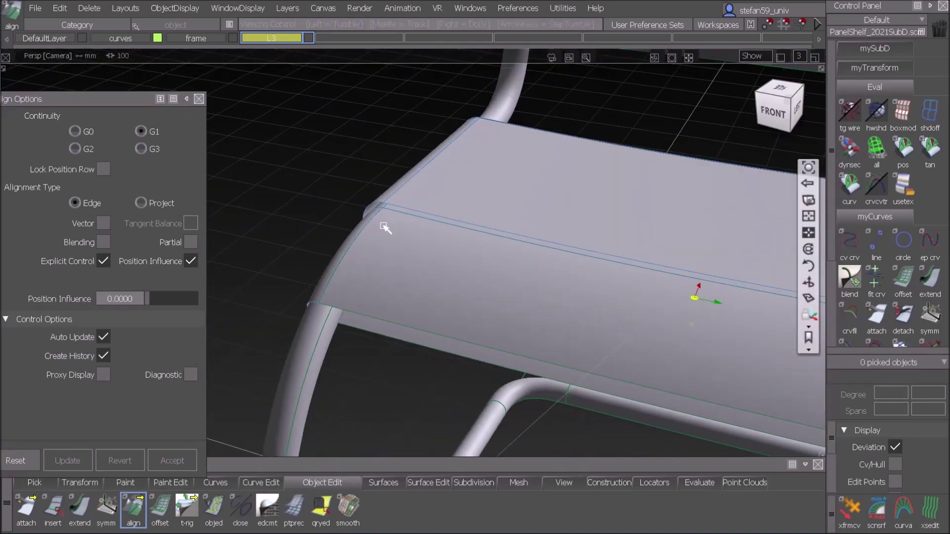
left_click_drag(381, 222, 489, 246, "alt+shift")
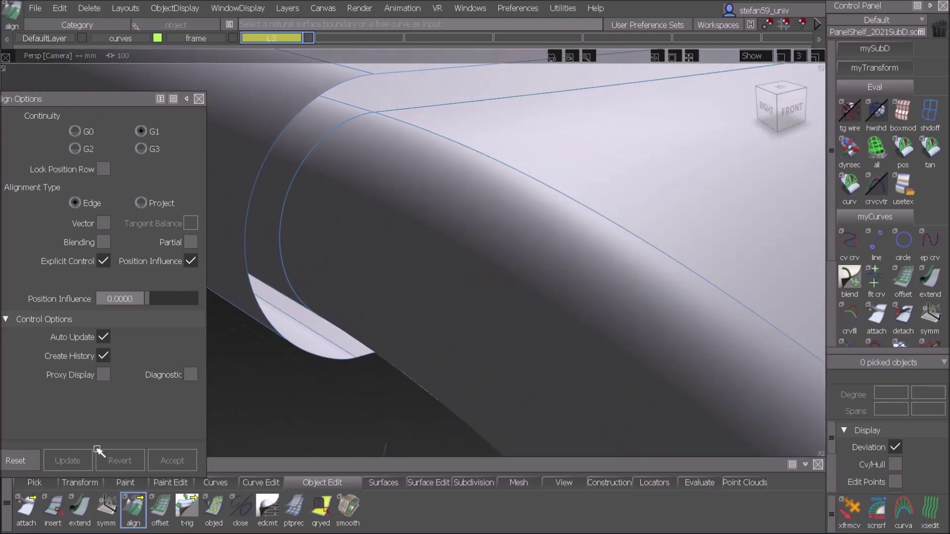
left_click(287, 217)
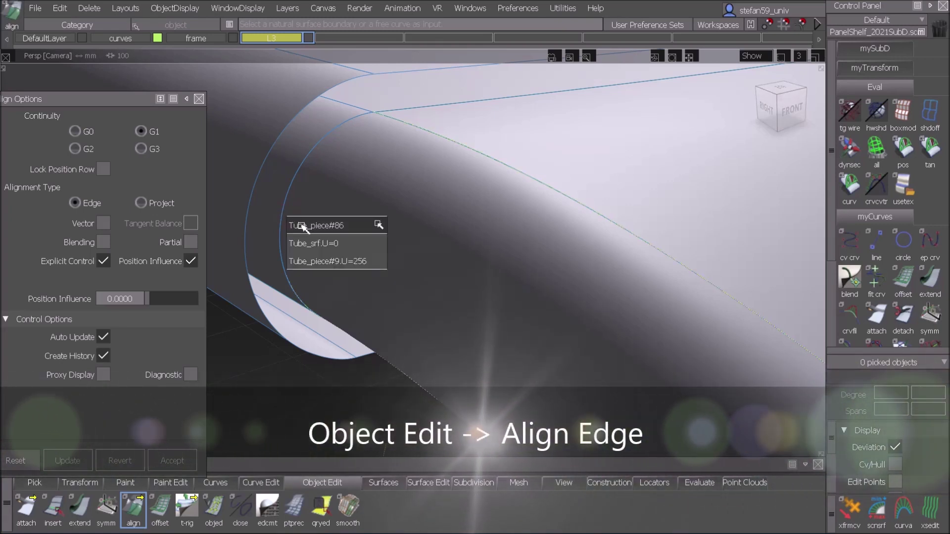
left_click(309, 227)
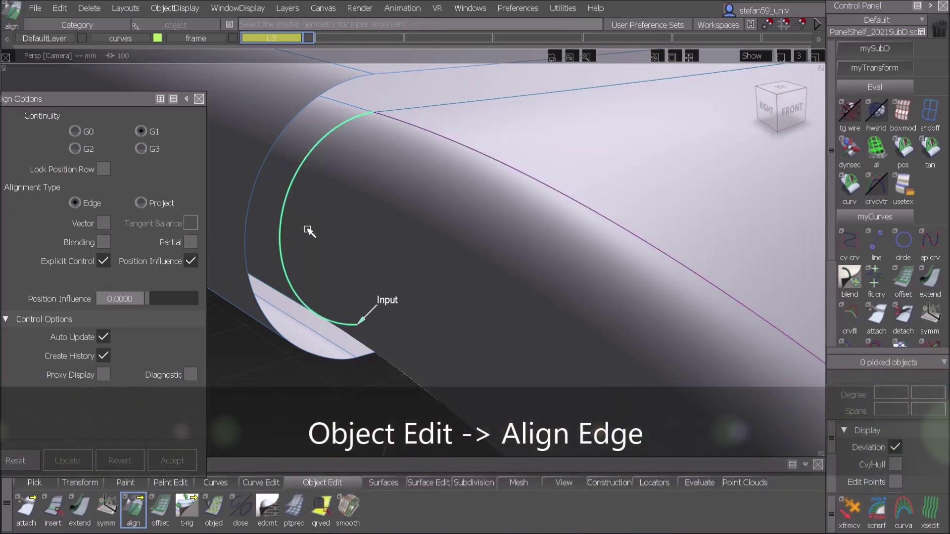
left_click(281, 222)
left_click_drag(333, 284, 353, 225, "alt+shift")
left_click(325, 319, "shift")
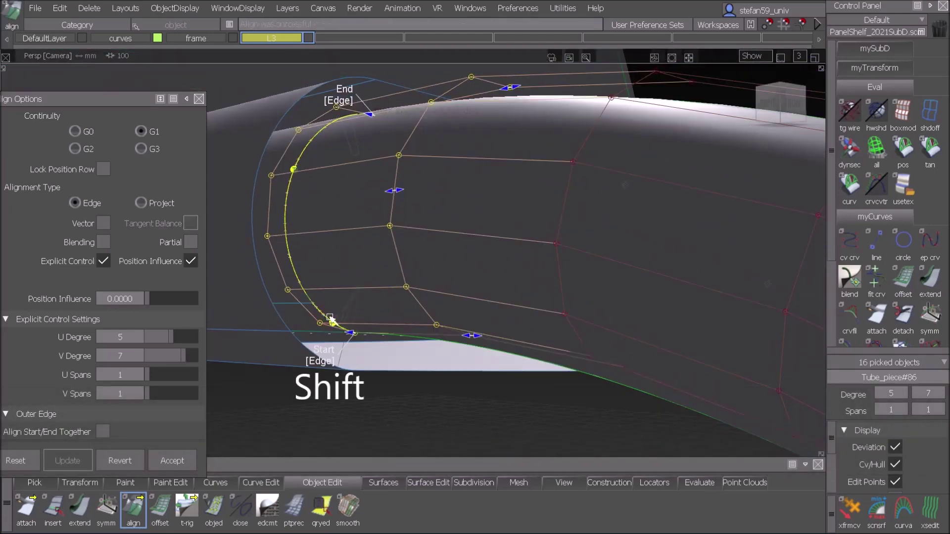
left_click(393, 353)
Step: Inspect the aligned front tube end at the seat and leave the Align tool, closing its options
left_click_drag(425, 282, 439, 301, "alt+shift")
right_click_drag(439, 301, 459, 322, "alt+shift")
middle_click_drag(523, 344, 435, 341, "alt+shift")
right_click_drag(436, 341, 443, 346, "alt+shift")
left_click(386, 322, "ctrl+shift")
left_click(199, 99)
Step: Select the four front-section surfaces: both side tube pieces plus the upper and lower front skins
left_click_drag(296, 290, 267, 304, "ctrl+shift")
left_click(309, 304)
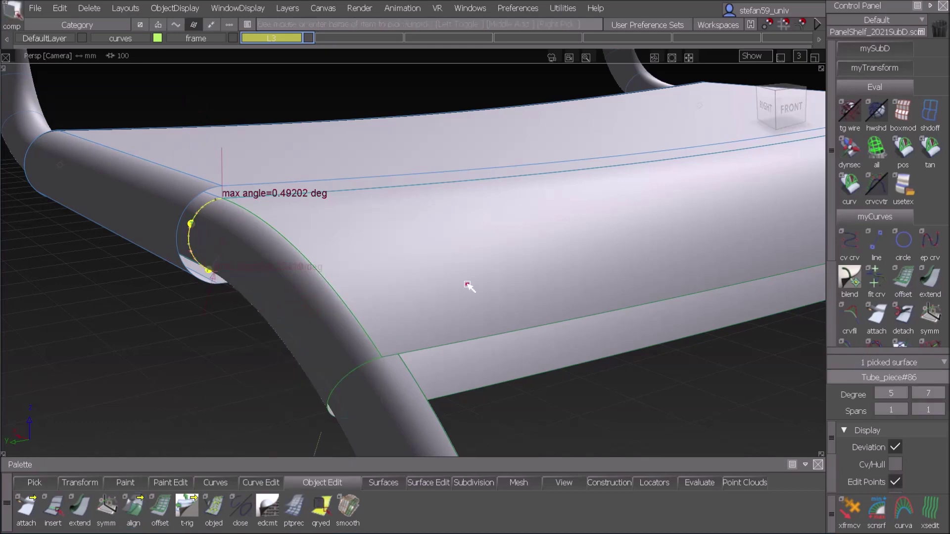
left_click(468, 284)
middle_click_drag(635, 292, 247, 304, "alt+shift")
left_click(335, 361)
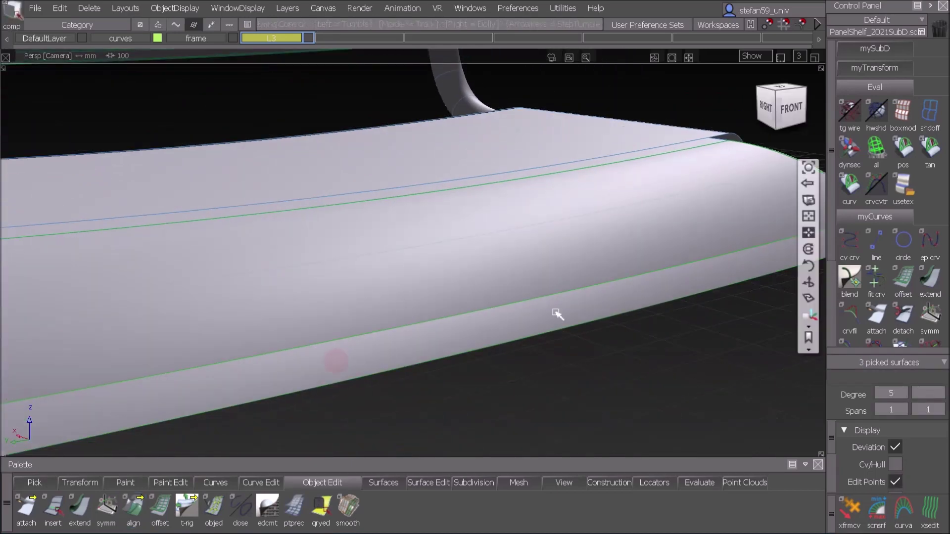
middle_click_drag(564, 296, 364, 322, "alt+shift")
mouse_move(625, 242)
left_mouse_down("alt+shift")
mouse_move(674, 292)
mouse_move(628, 249)
left_mouse_up("alt+shift")
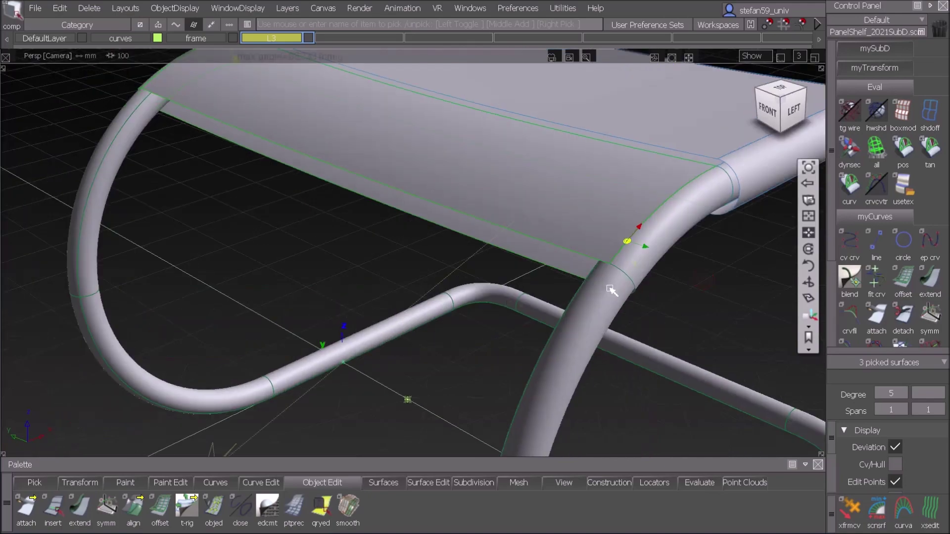
left_click_drag(483, 297, 588, 306, "alt+shift")
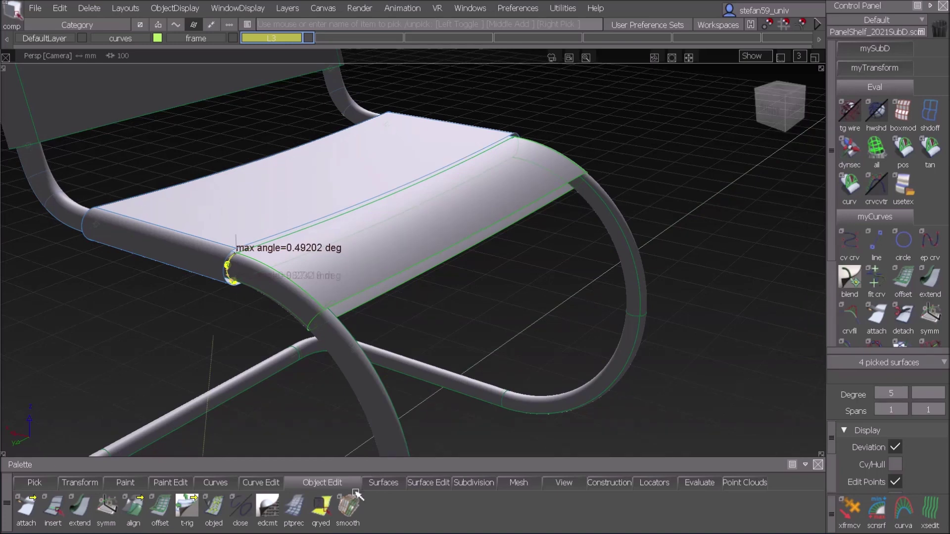
Step: Offset the selected front surfaces with Surface Offset at a distance of 5.0 with walls created, and accept the offset
left_click(394, 487)
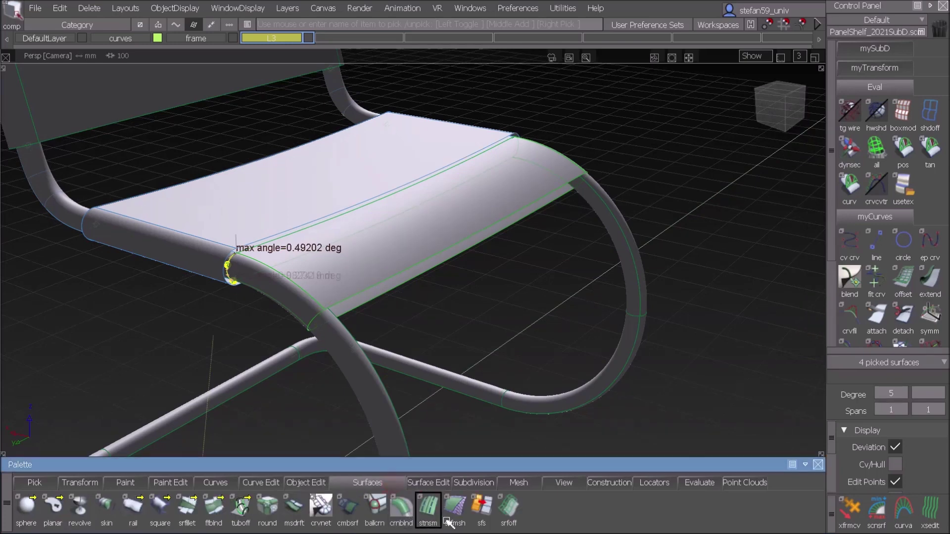
left_click(508, 507)
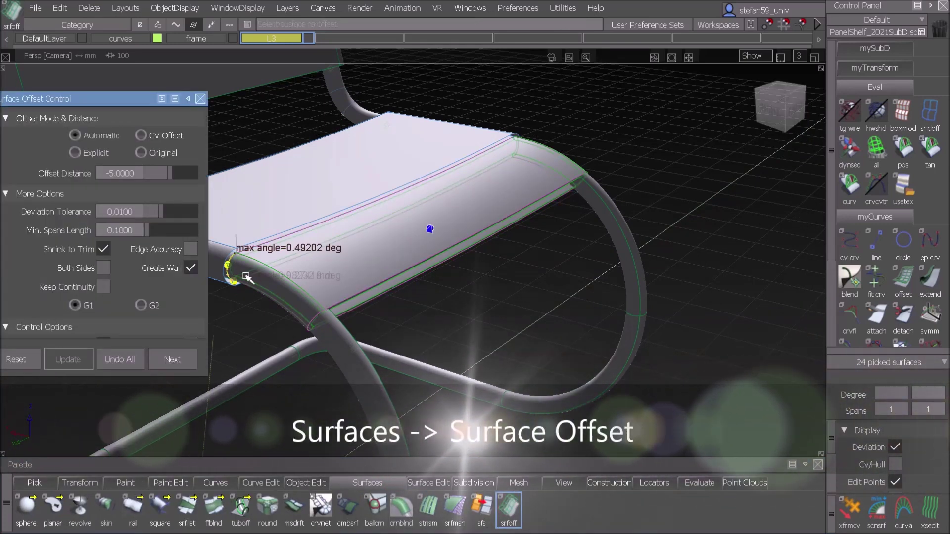
middle_click_drag(461, 274, 496, 295, "alt+shift")
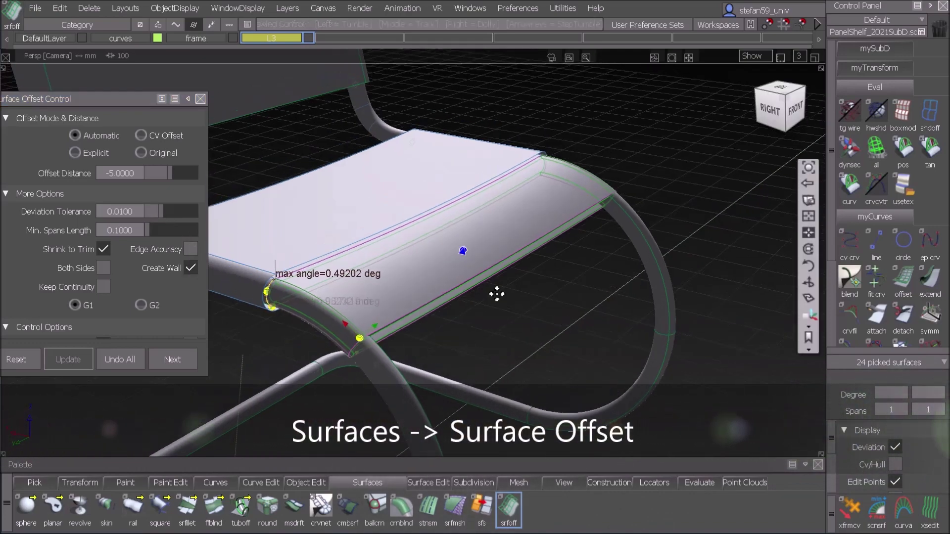
left_click_drag(435, 283, 352, 313, "alt+shift")
right_click_drag(352, 313, 360, 303, "alt+shift")
middle_click_drag(361, 303, 483, 325, "alt+shift")
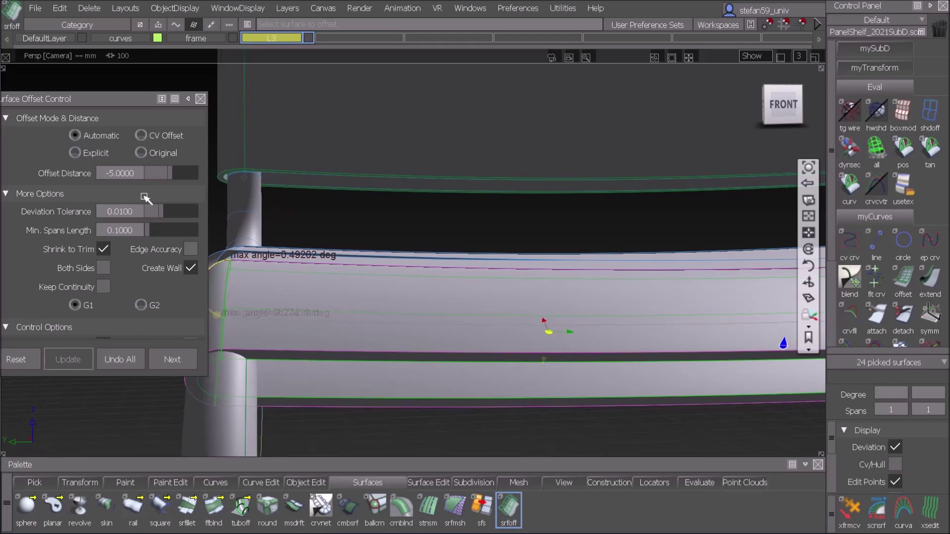
left_click_drag(172, 175, 176, 177)
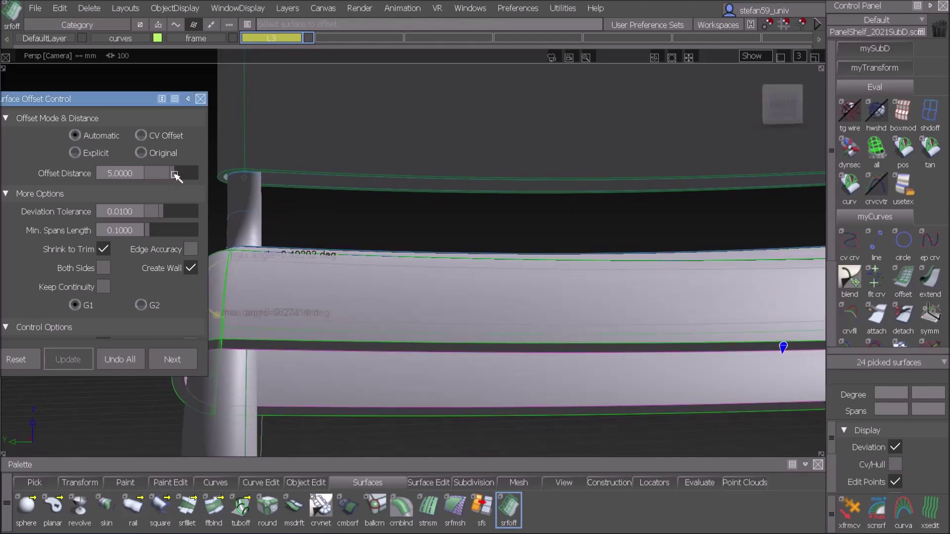
left_click_drag(288, 273, 611, 392, "alt+shift")
middle_click_drag(396, 325, 574, 333, "alt+shift")
left_click_drag(484, 352, 466, 334, "alt+shift")
key("space")
Step: Delete the internal offset walls where the front section's tube pieces and upper and lower skins meet the seat, including wall#49 and wall#59
middle_click_drag(344, 339, 579, 347, "alt+shift")
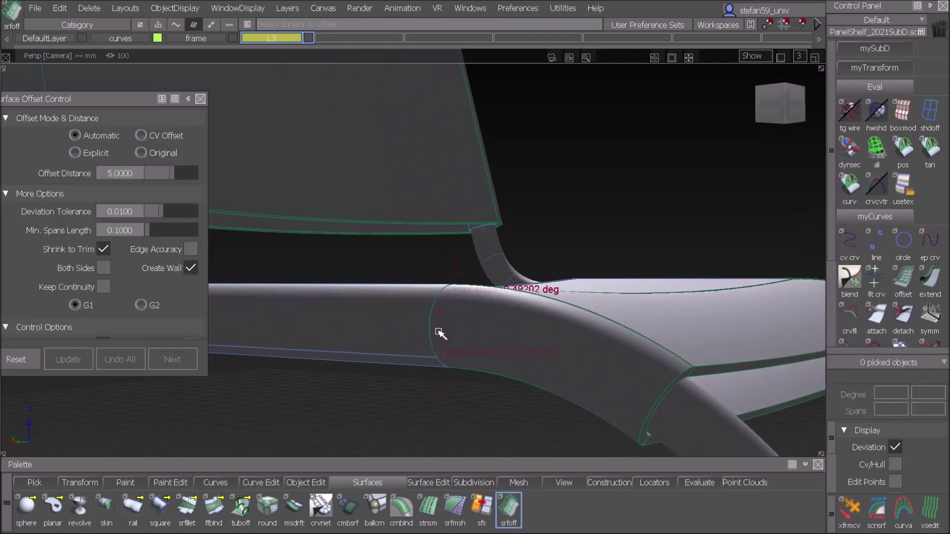
left_click_drag(440, 314, 435, 359, "alt+shift")
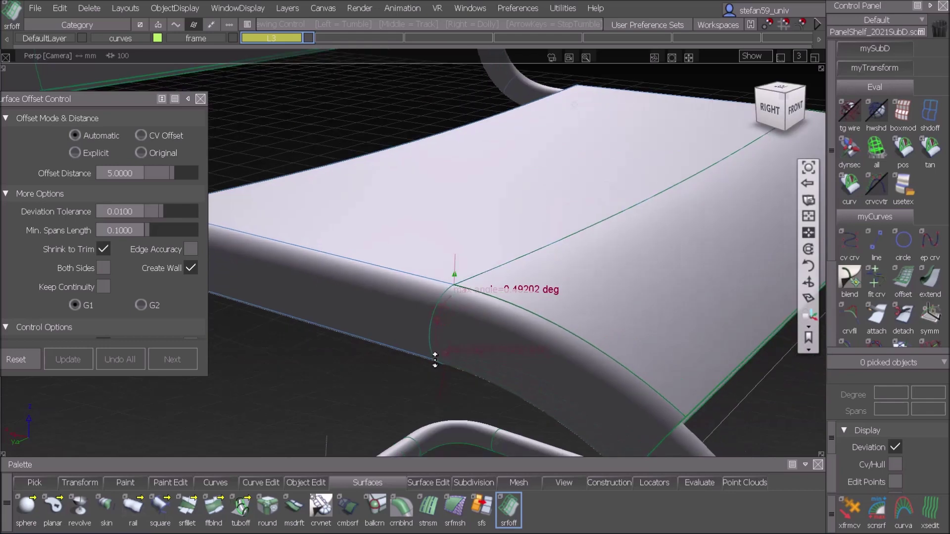
right_click_drag(488, 275, 475, 322, "alt+shift")
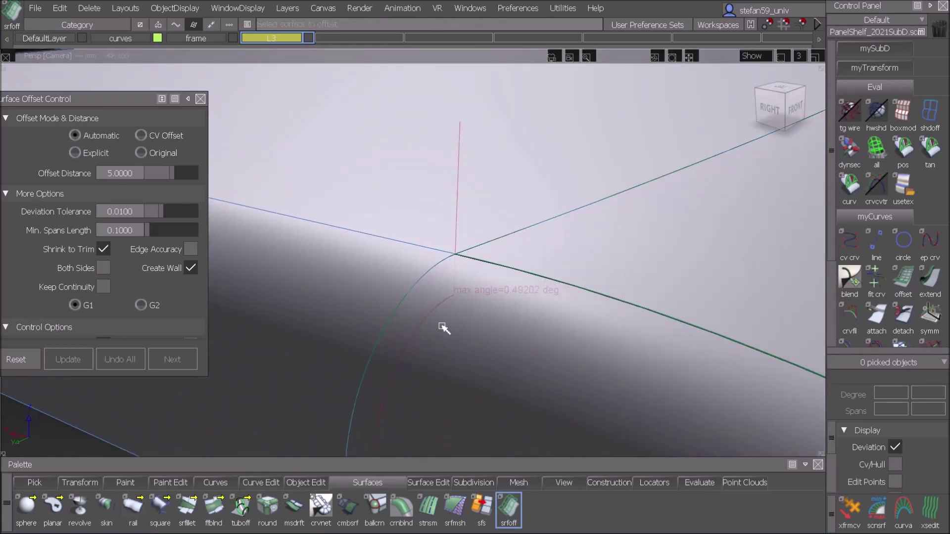
left_click(428, 285, "ctrl+shift")
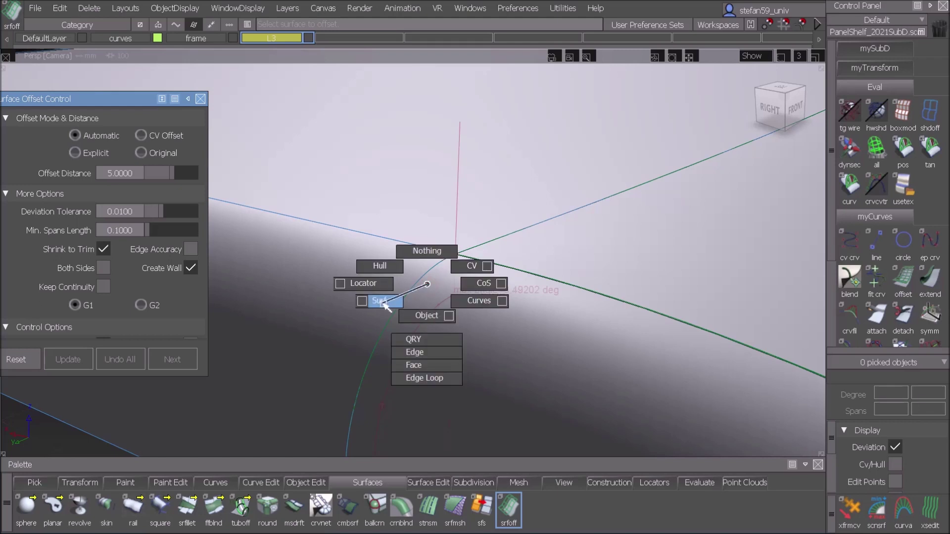
left_click_drag(388, 305, 388, 306, "ctrl+shift")
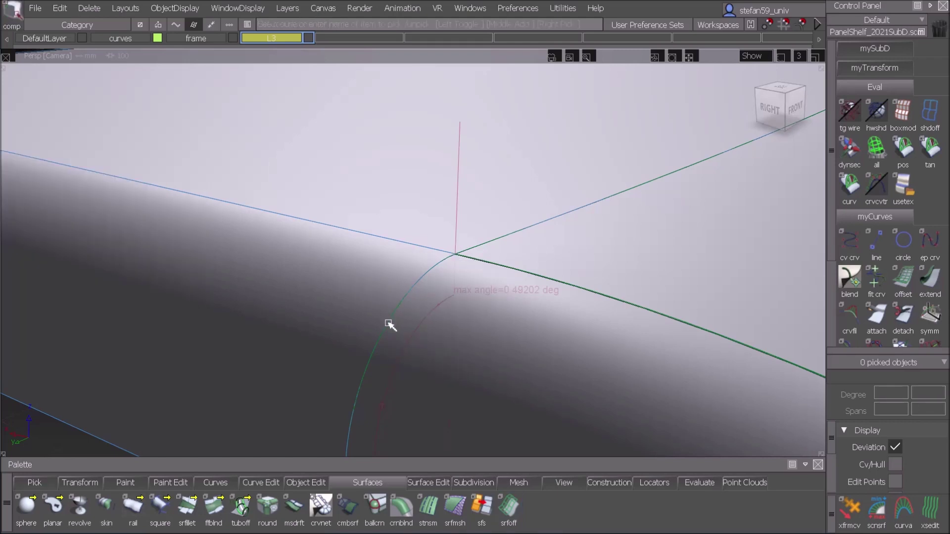
left_click(404, 351)
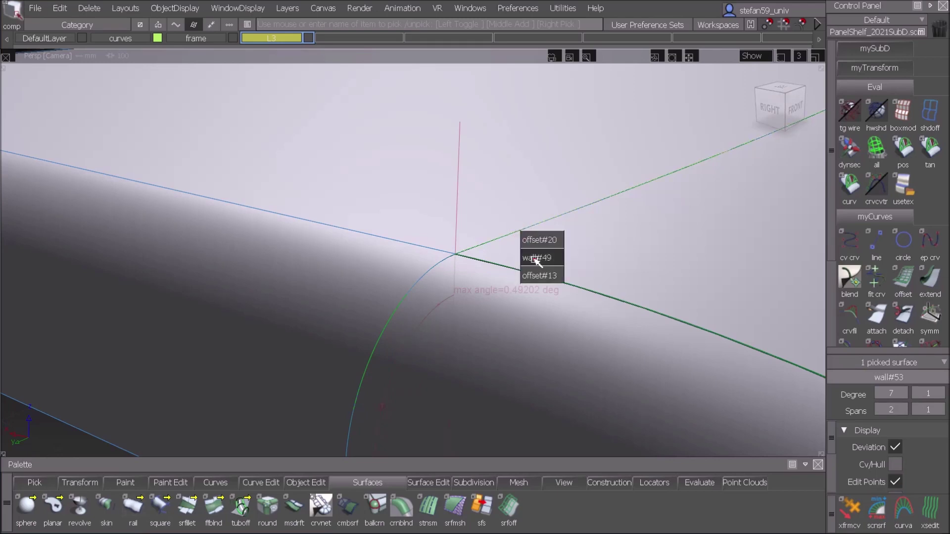
left_click(534, 259)
right_click_drag(656, 218, 638, 245, "alt+shift")
middle_click_drag(639, 246, 228, 331, "alt+shift")
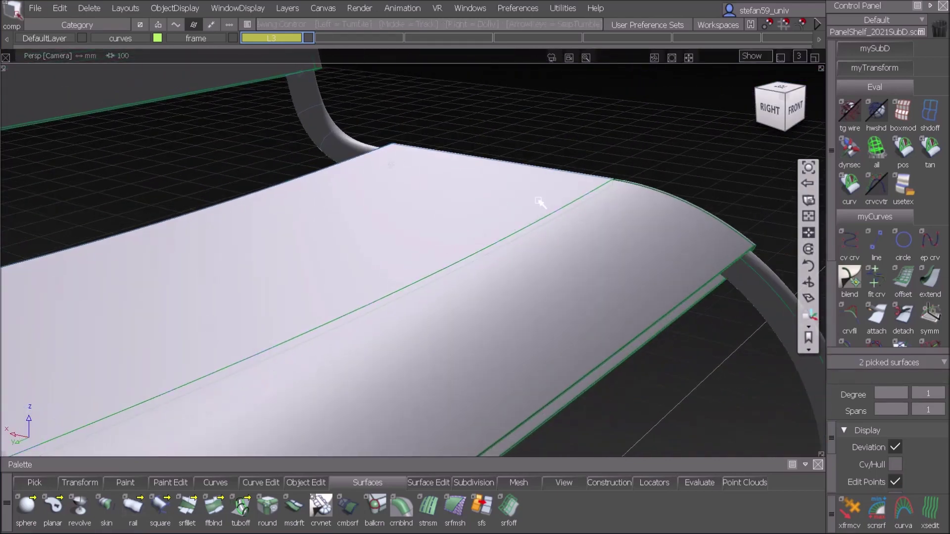
left_click(615, 183, "alt+shift")
left_click_drag(624, 196, 441, 269, "alt+shift")
right_click_drag(441, 269, 613, 267, "alt+shift")
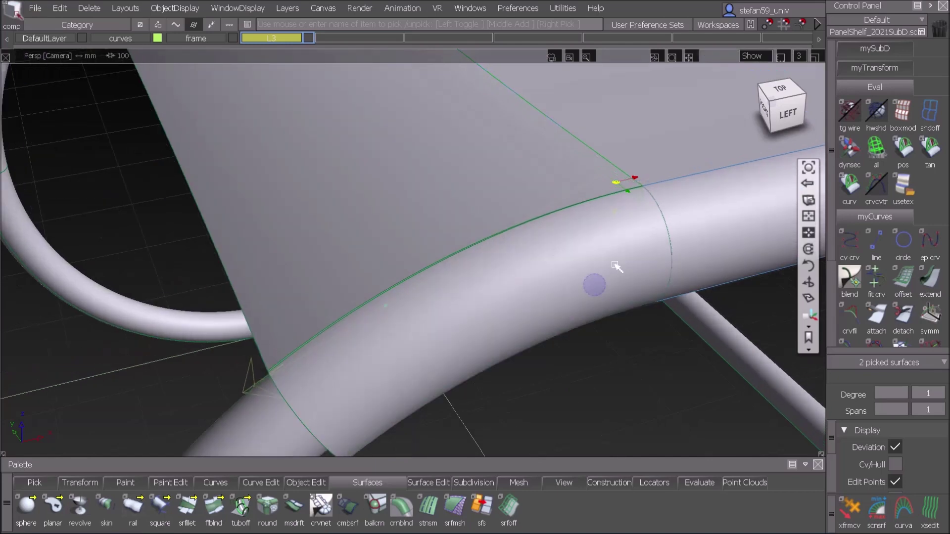
left_click_drag(674, 285, 653, 290, "alt+shift")
left_click(632, 320)
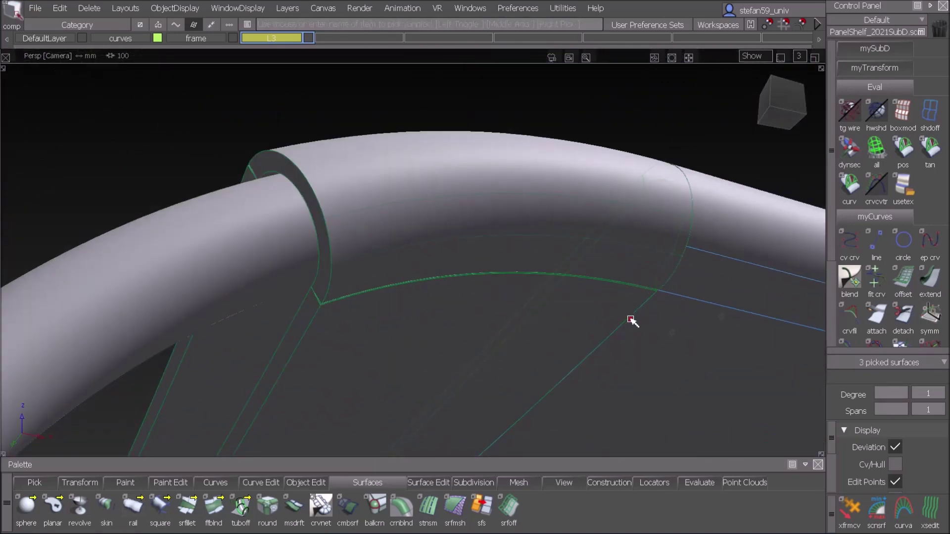
left_click(644, 352)
left_click(674, 278)
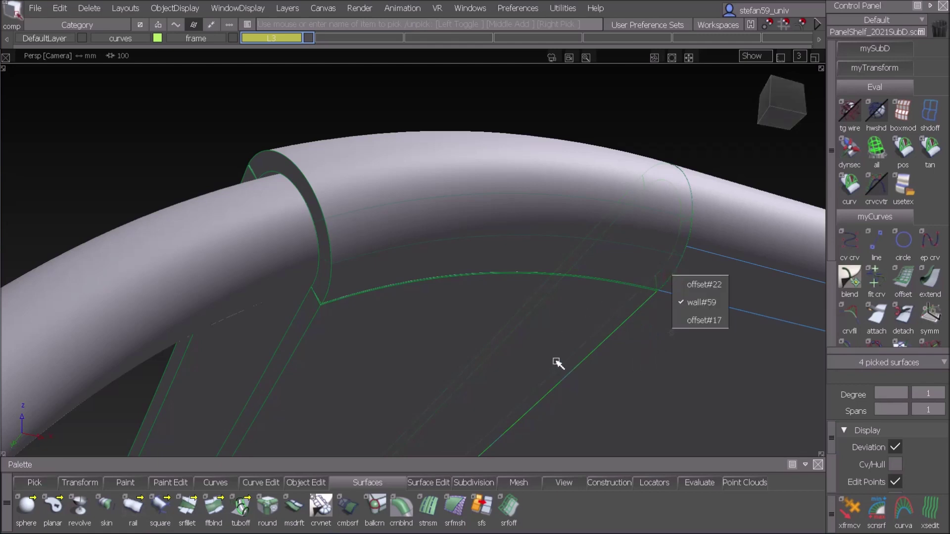
key("Delete")
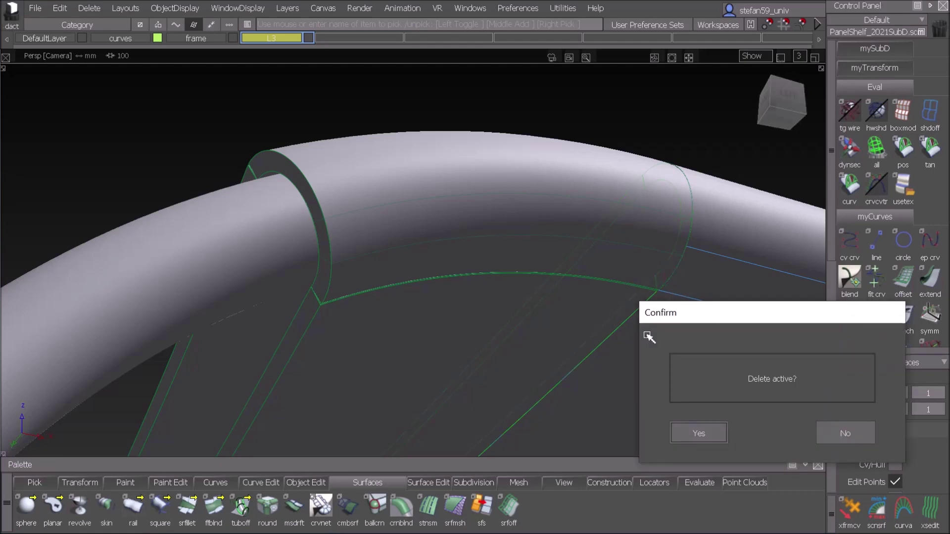
left_click(698, 433)
Step: Examine the whole chair model, including its rendered version in VRED
left_click_drag(611, 277, 632, 276, "alt+shift")
right_click_drag(632, 276, 614, 305, "alt+shift")
middle_click_drag(598, 328, 519, 278, "alt+shift")
left_click_drag(413, 262, 592, 280, "alt+shift")
middle_click_drag(591, 280, 649, 285, "alt+shift")
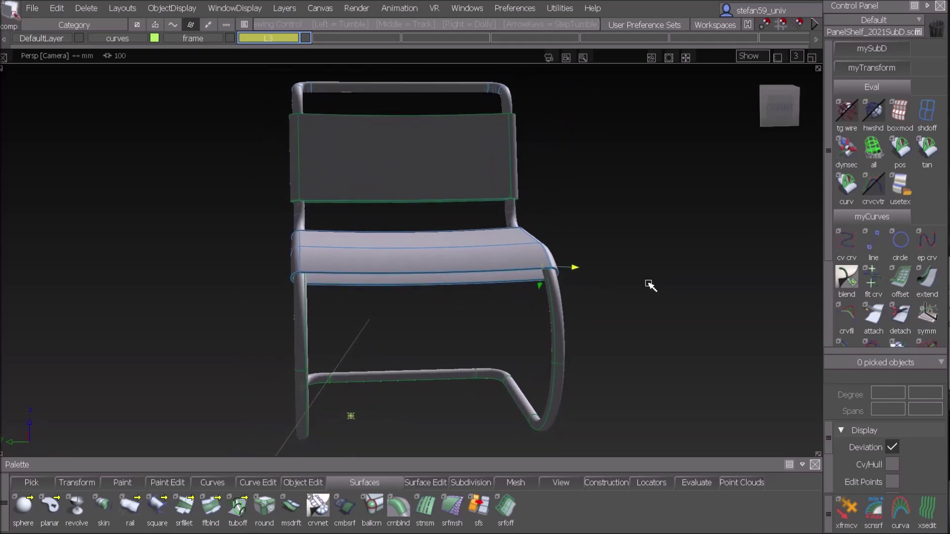
right_click_drag(649, 285, 649, 290, "alt+shift")
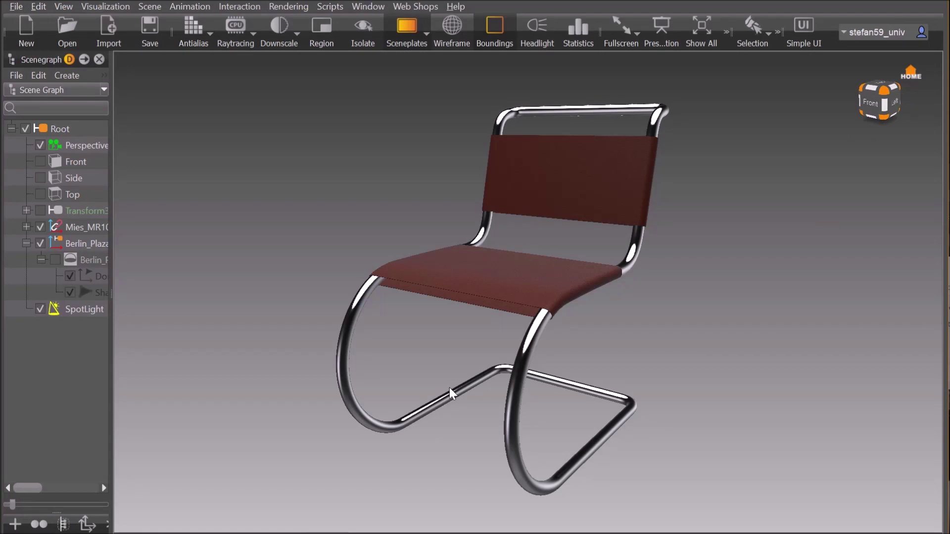
left_click_drag(528, 299, 564, 329, "alt")
right_click_drag(707, 317, 685, 447, "alt")
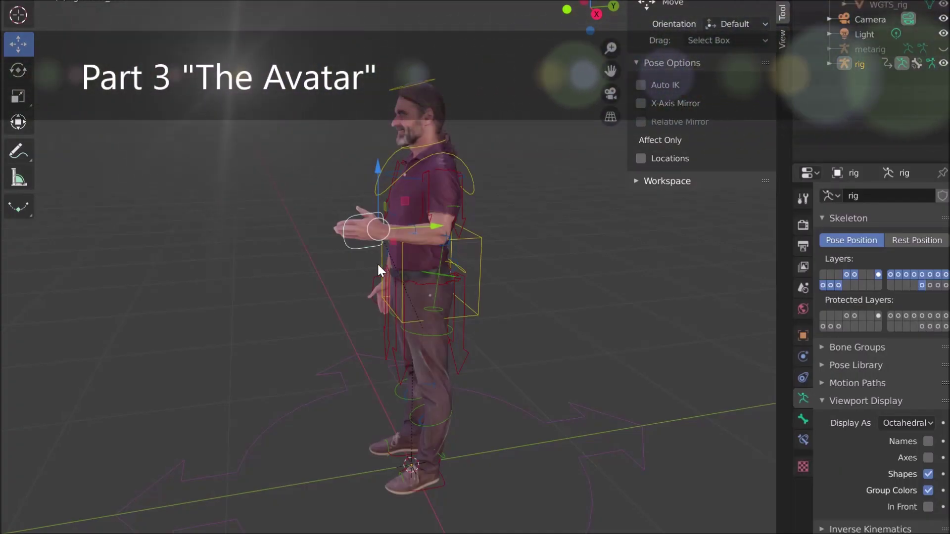
Step: Switch to Blender and move the avatar rig's raised-hand control forward and down to repose the arm
left_click(297, 277)
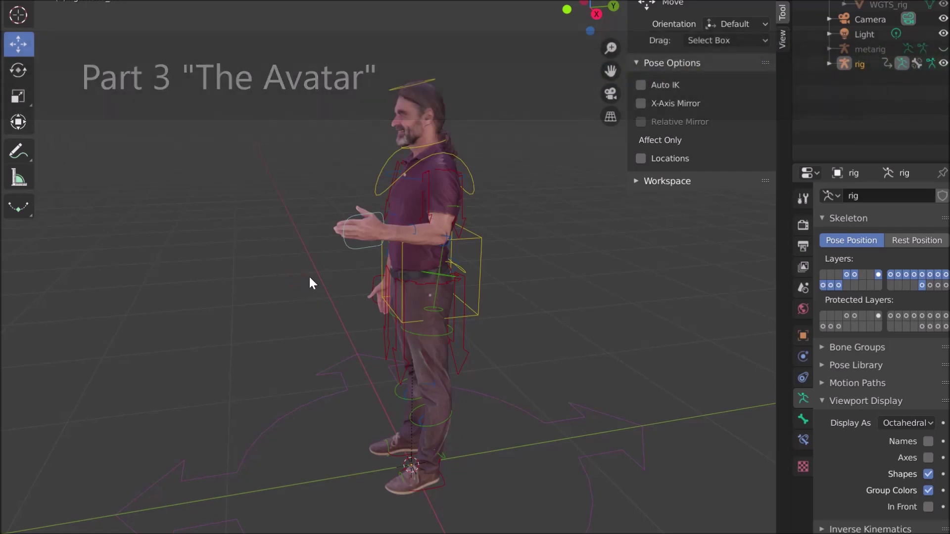
middle_click_drag(299, 276, 314, 289)
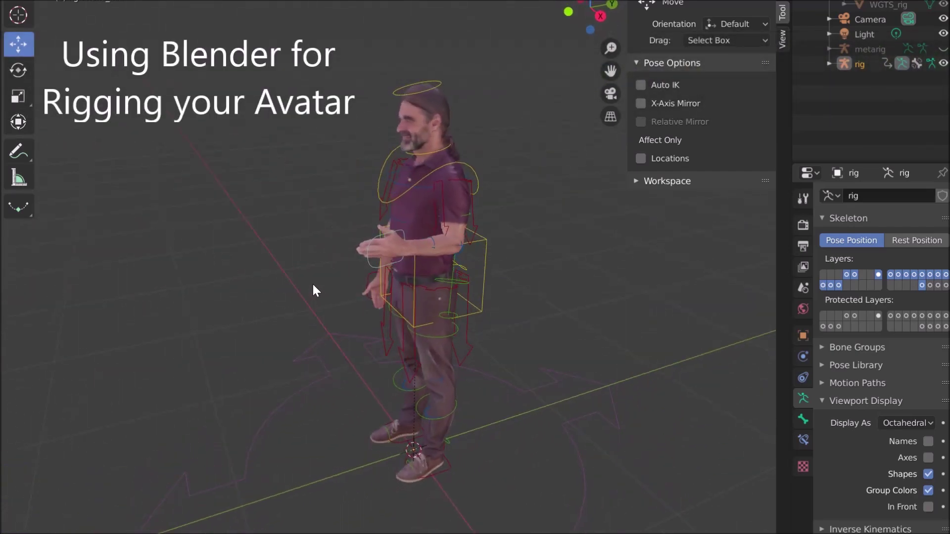
left_click(372, 267)
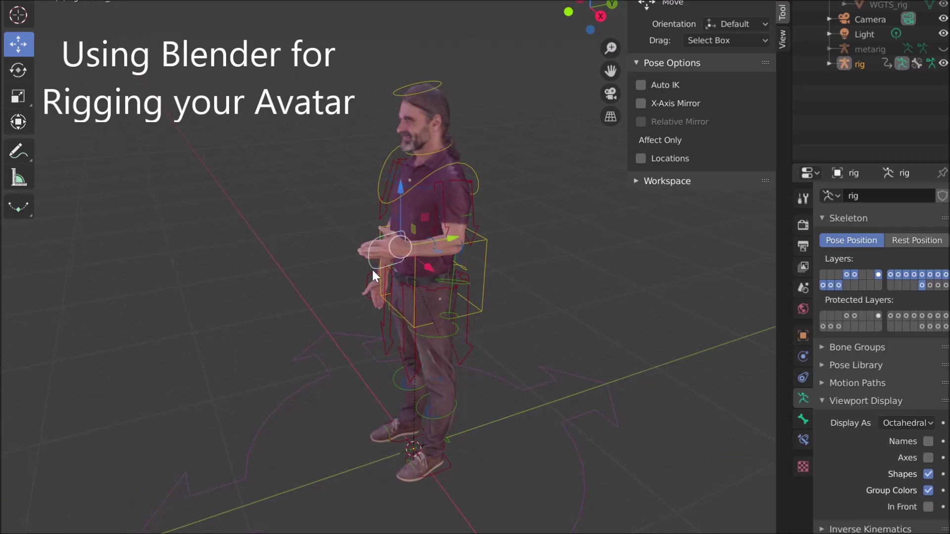
left_click_drag(396, 204, 425, 459)
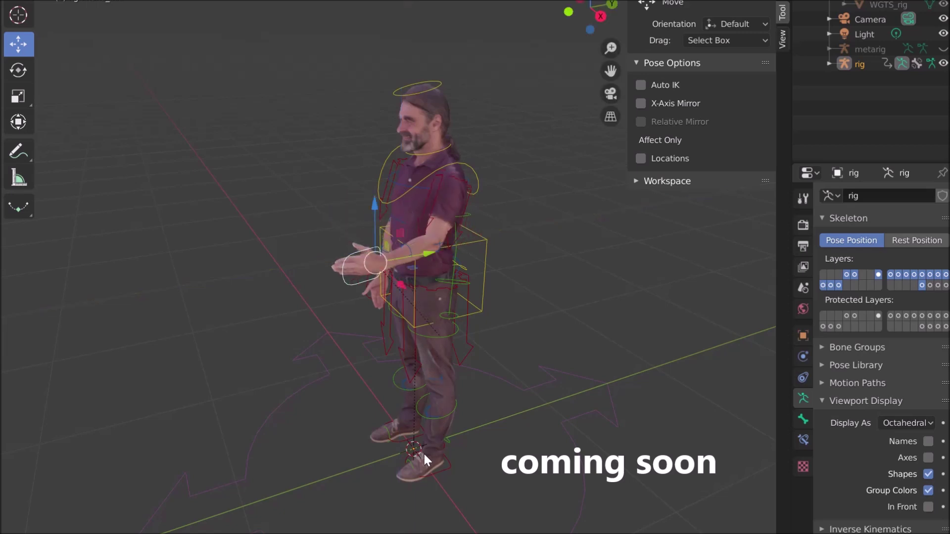
Step: Rotate the avatar rig's head control about the vertical axis to turn the head
left_click(418, 92)
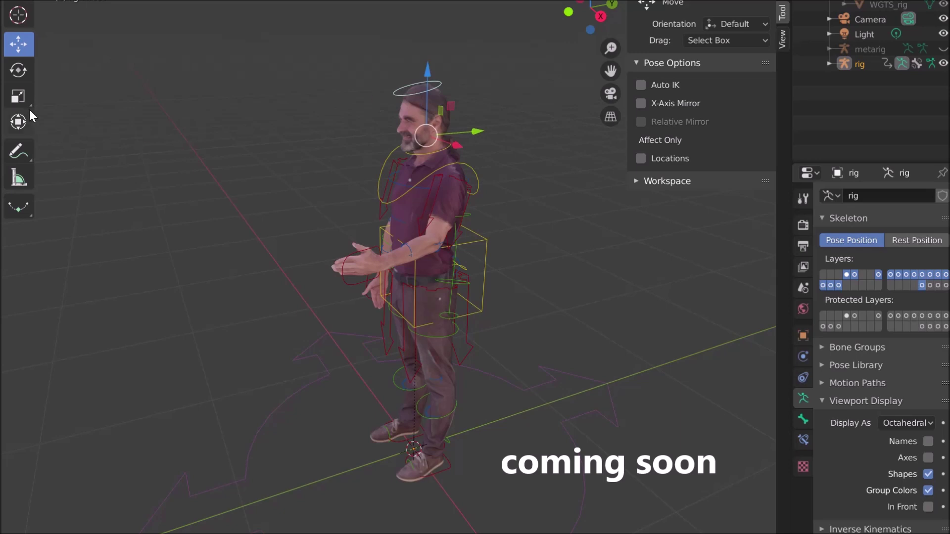
left_click(19, 70)
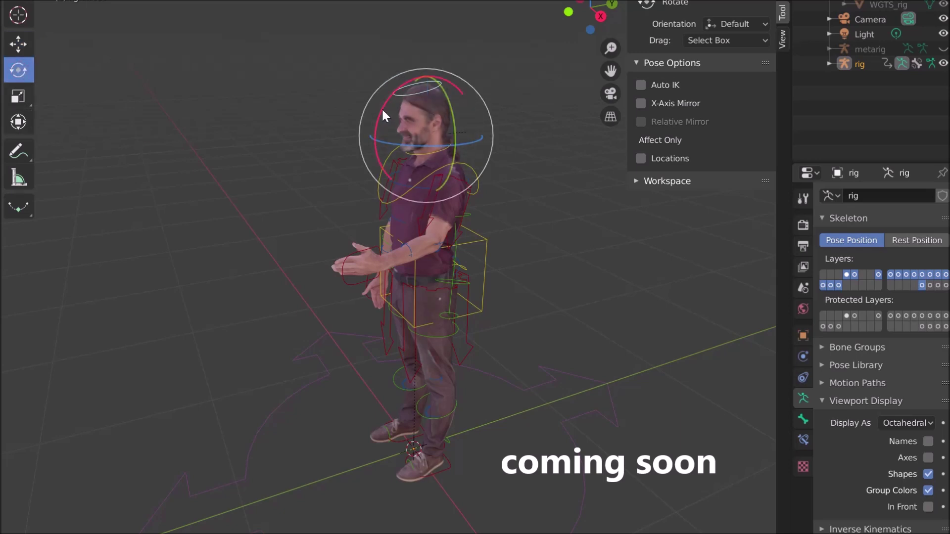
left_click_drag(436, 144, 462, 147)
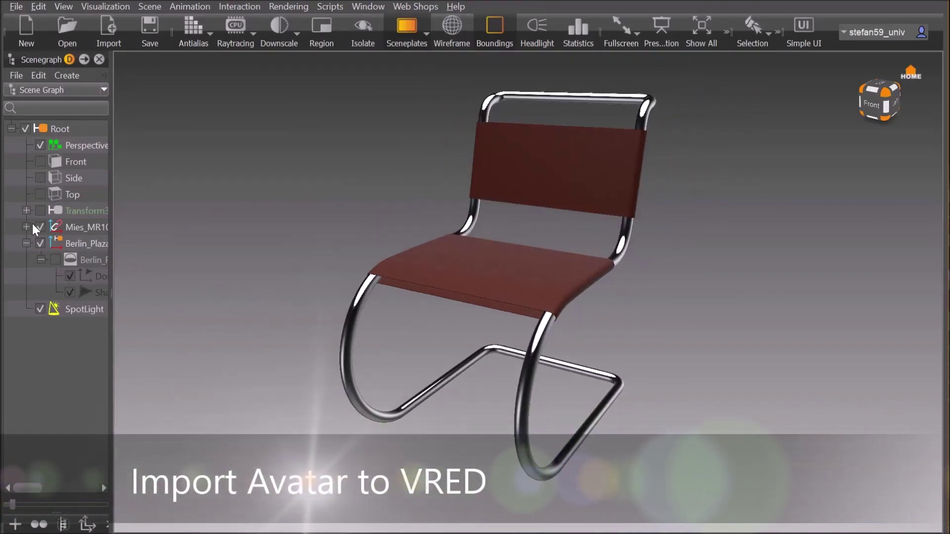
Step: Switch to VRED and show the seated avatar's transform node and the Berlin_Plaza environment around the chair
left_click(40, 210)
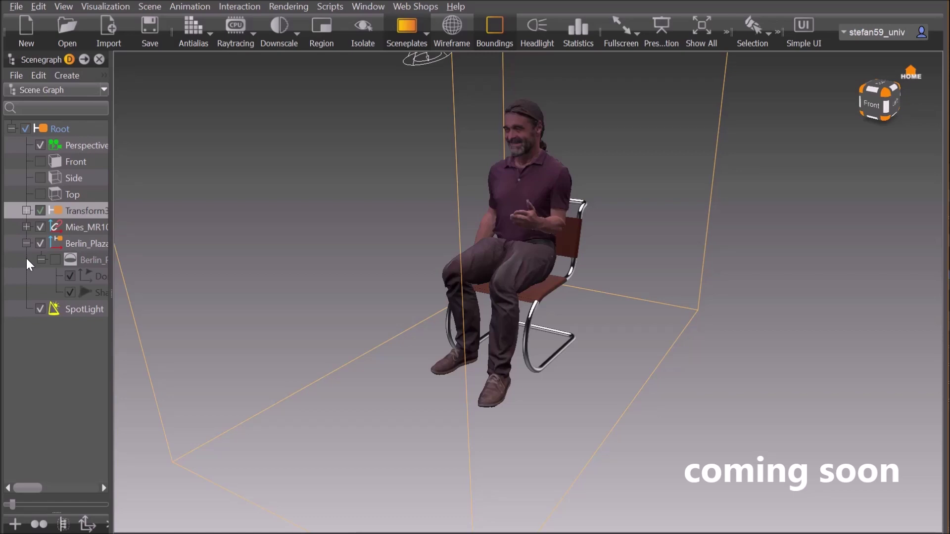
left_click(55, 260)
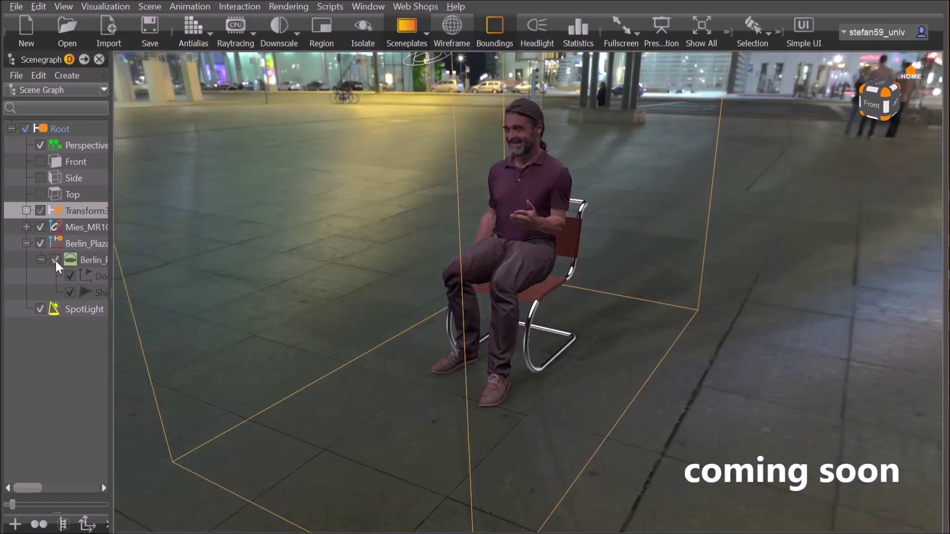
left_click(537, 324)
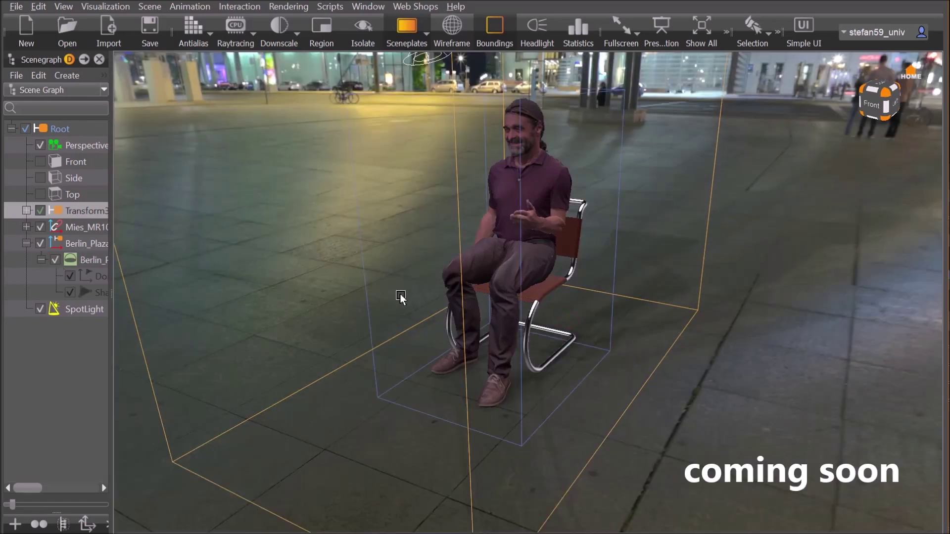